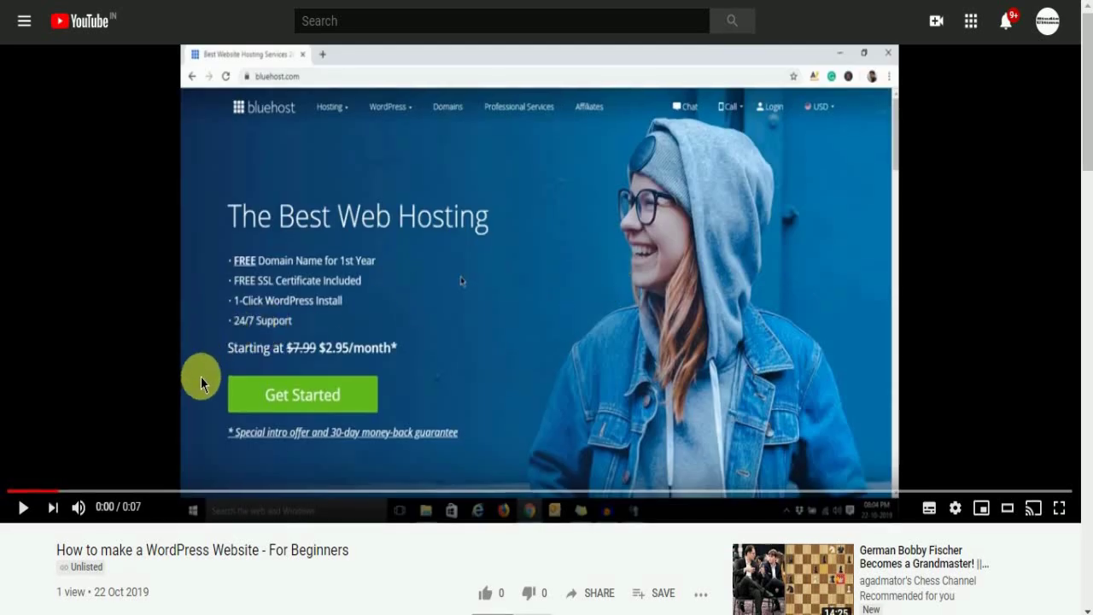
# - Open the Bluehost link from the video's description and start a hosting sign-up with the Basic plan
pyautogui.scroll(-2, 201, 384)
pyautogui.scroll(-1, 205, 389)
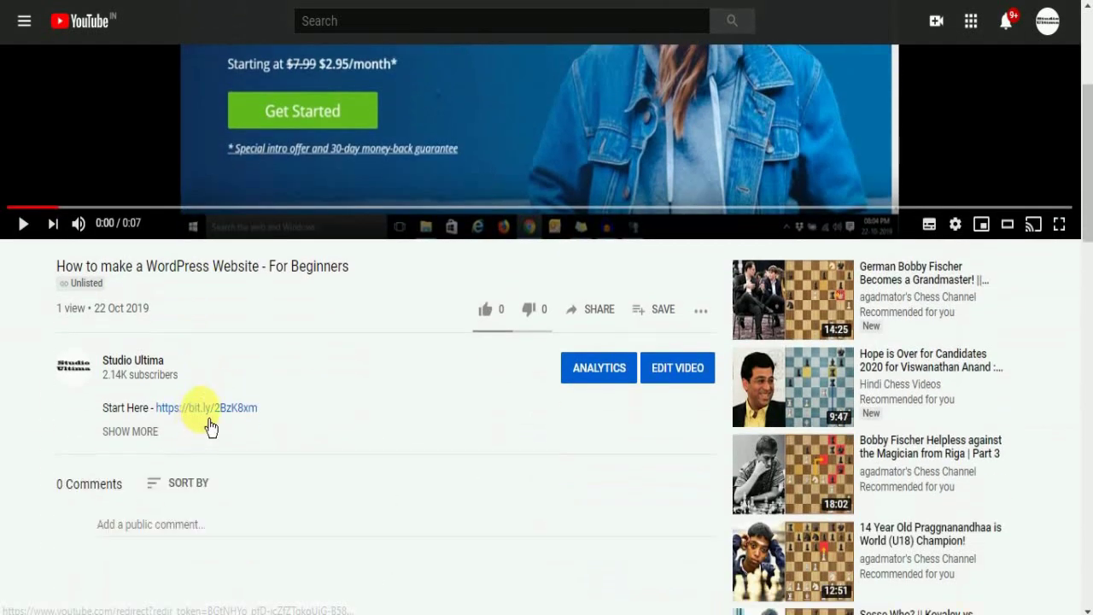
pyautogui.click(210, 417)
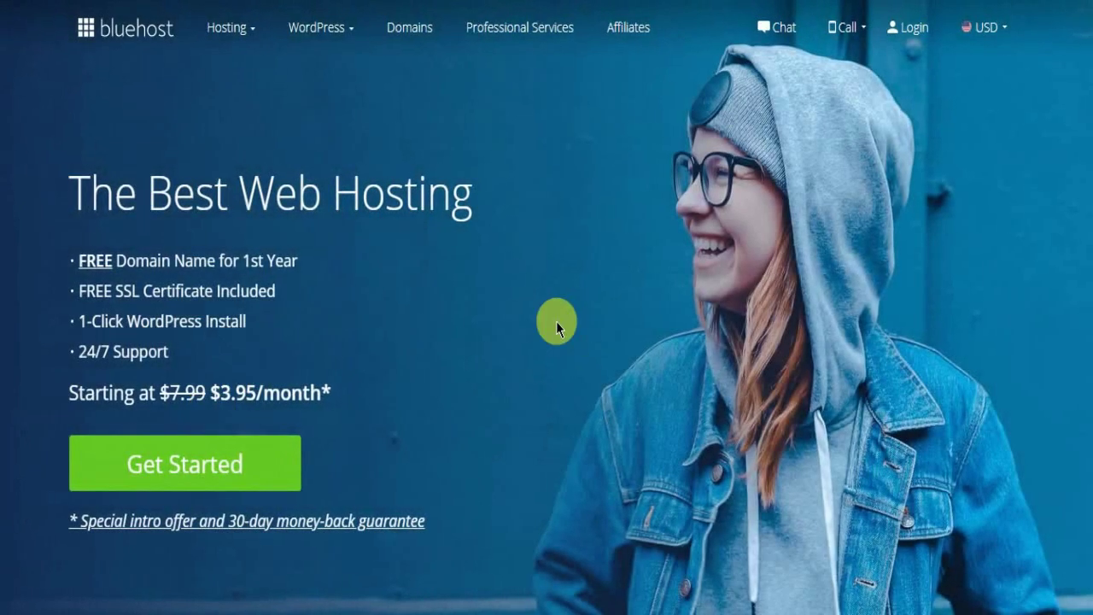
pyautogui.click(229, 475)
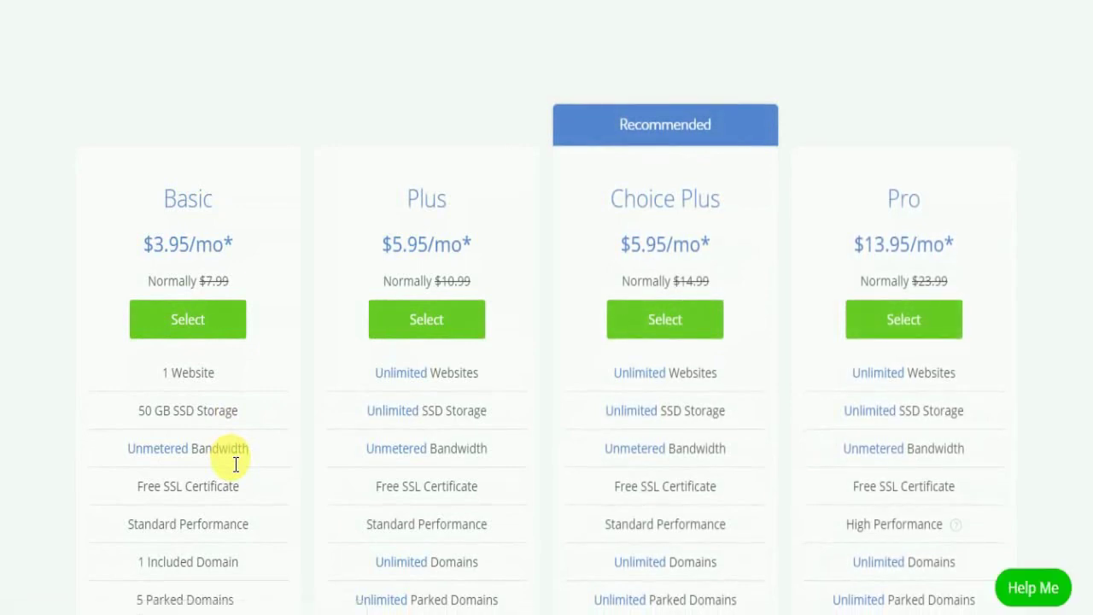
pyautogui.click(193, 337)
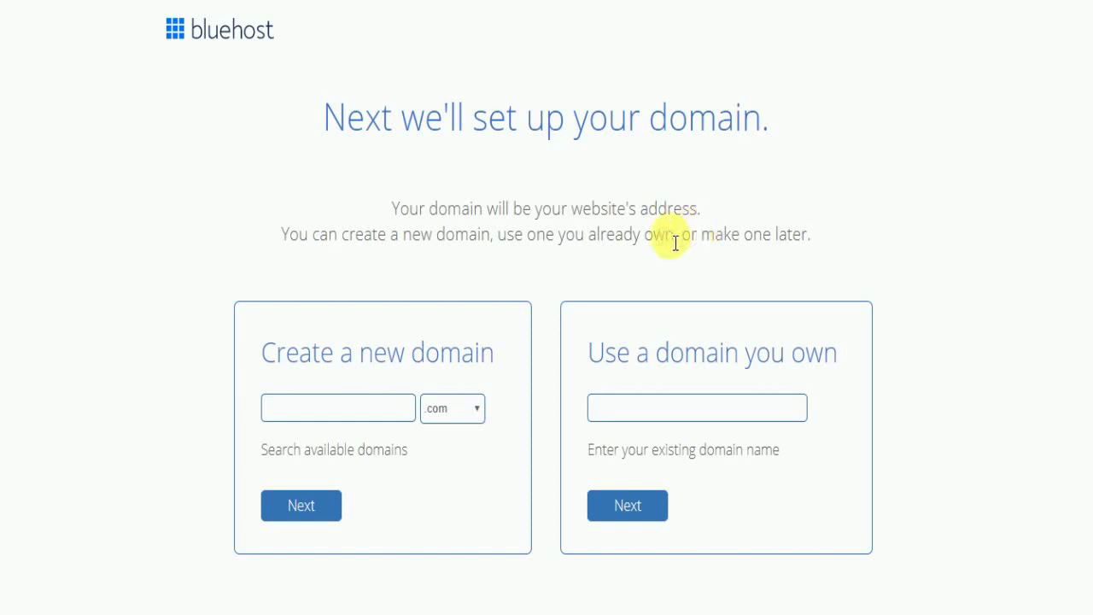
# - Create the new domain mynewdomainname123 with the .com extension for the hosting account
pyautogui.click(292, 423)
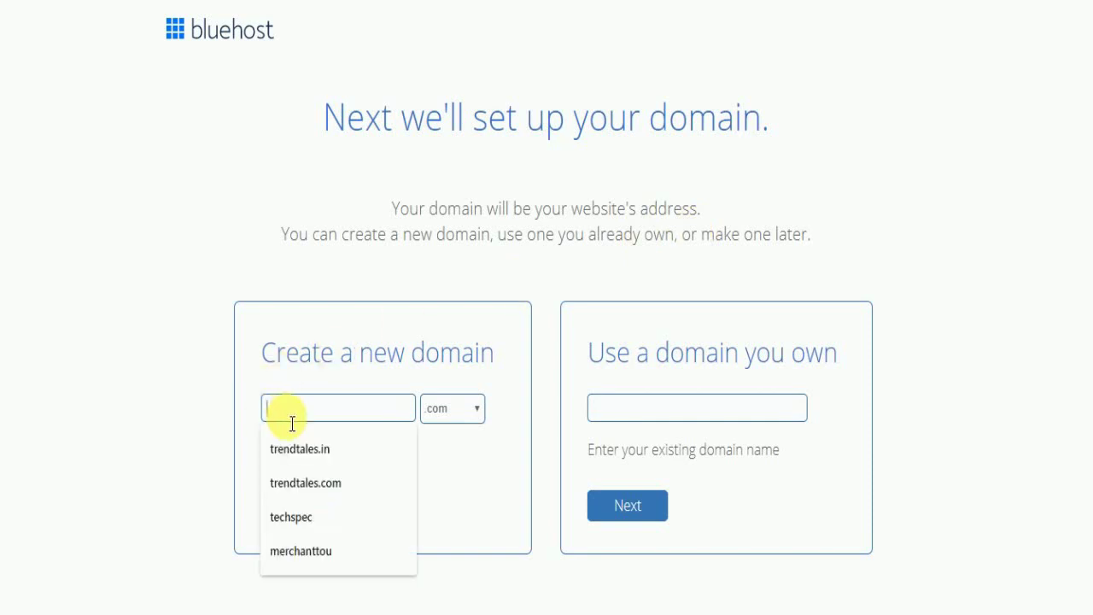
pyautogui.write('my')
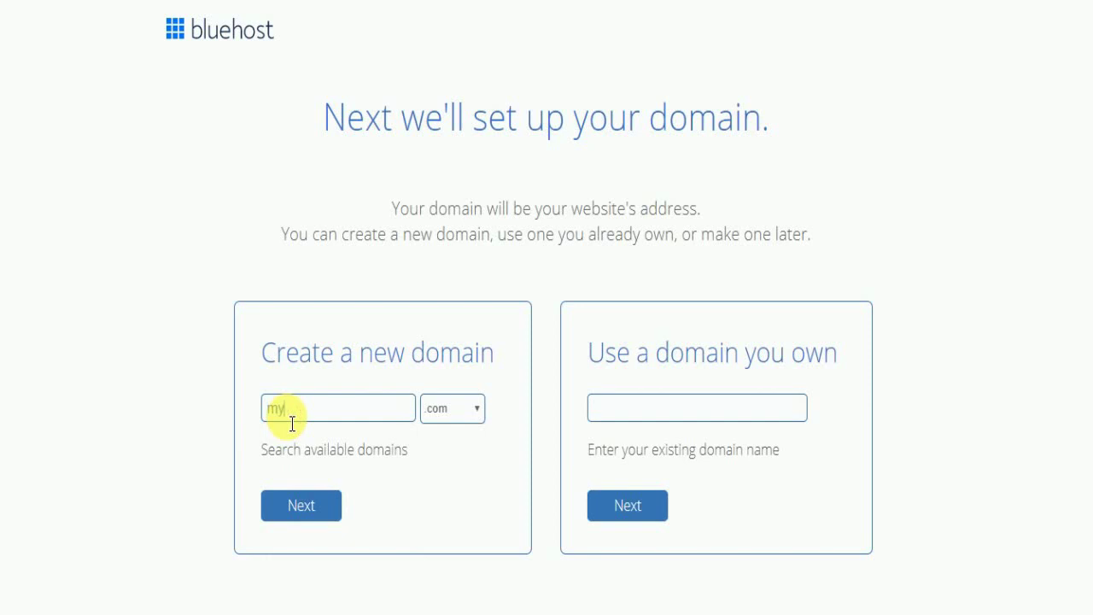
pyautogui.write('newdomainname123')
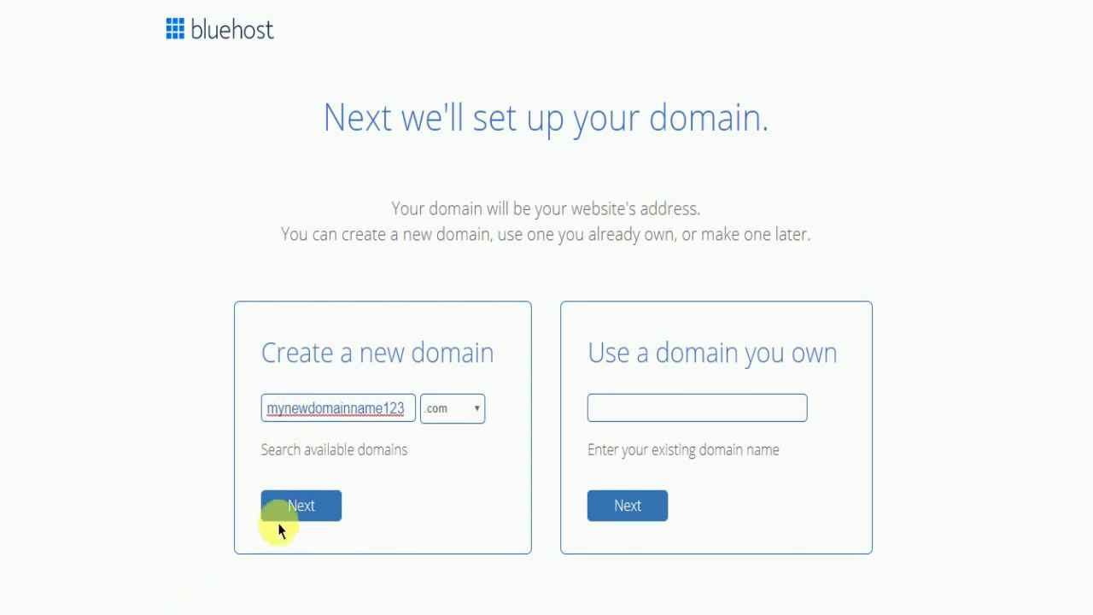
pyautogui.click(306, 517)
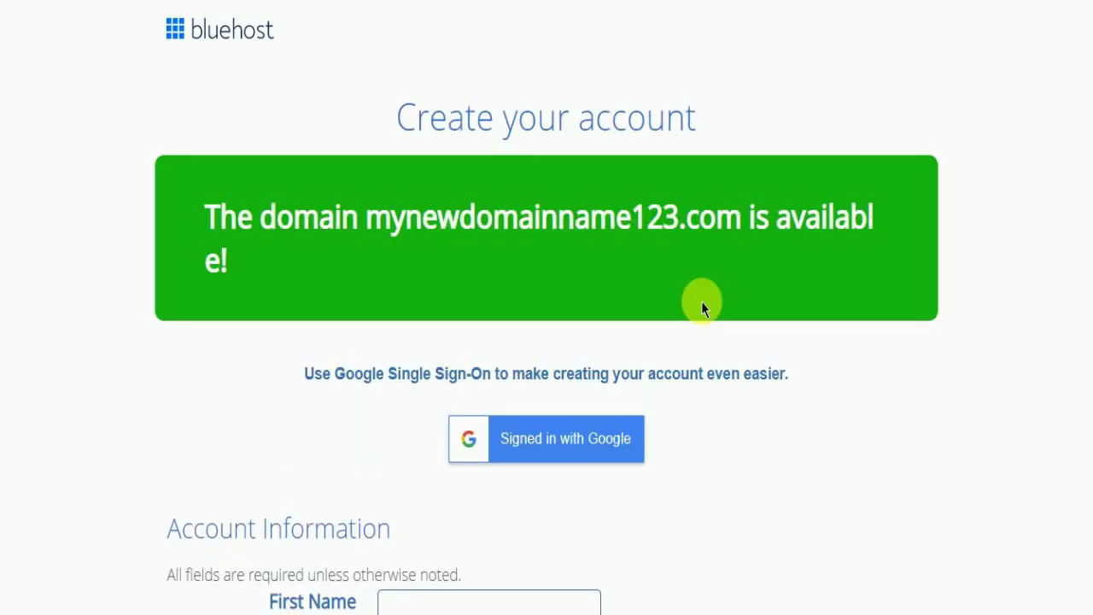
# - Examine the account information form and the term options offered for the Basic account plan
pyautogui.scroll(-5, 701, 302)
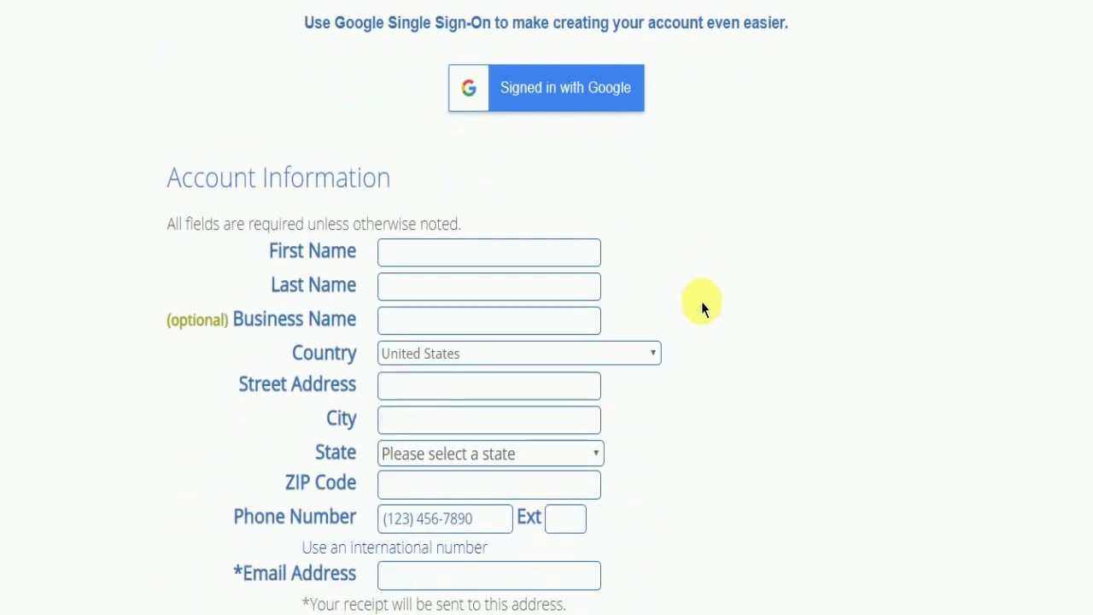
pyautogui.scroll(-3, 671, 317)
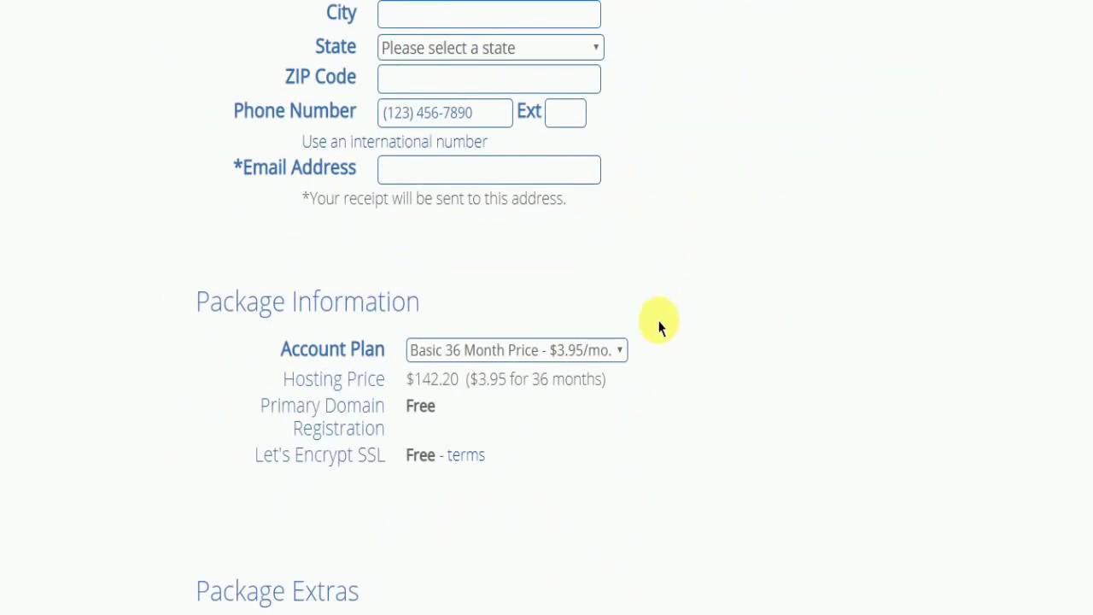
pyautogui.click(471, 356)
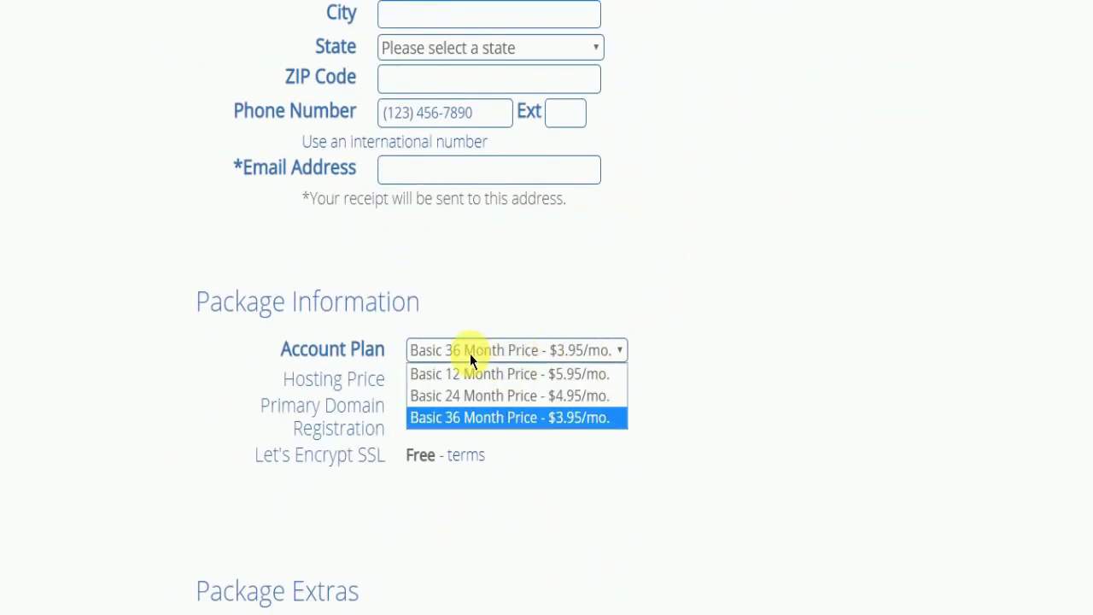
pyautogui.click(470, 353)
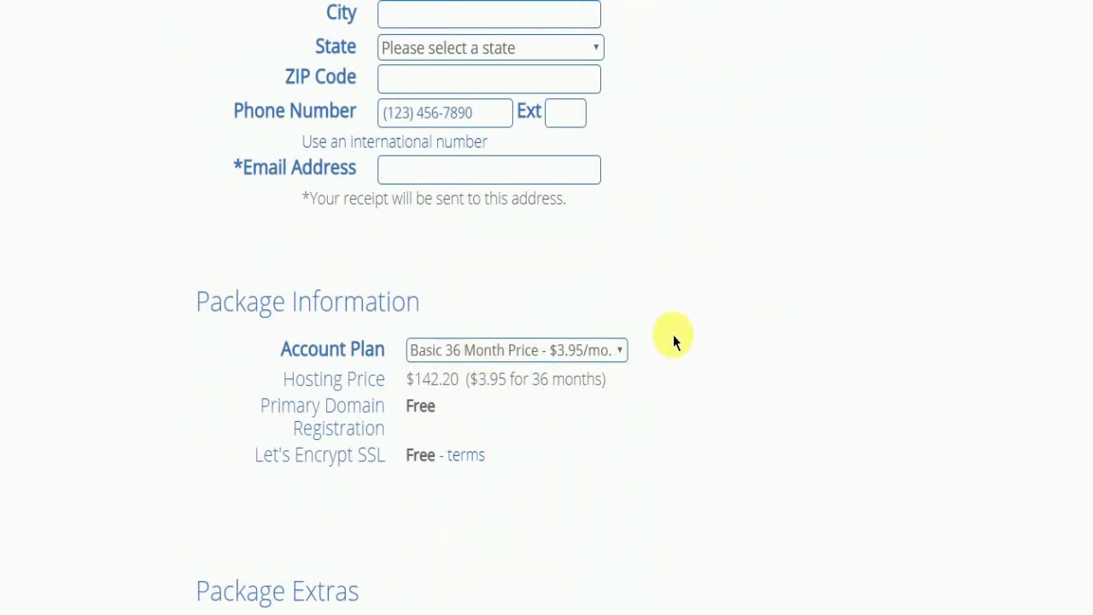
# - Remove the Domain Privacy + Protection, SiteLock Security - Find and Codeguard Basic extras, and submit the sign-up form
pyautogui.scroll(-5, 673, 342)
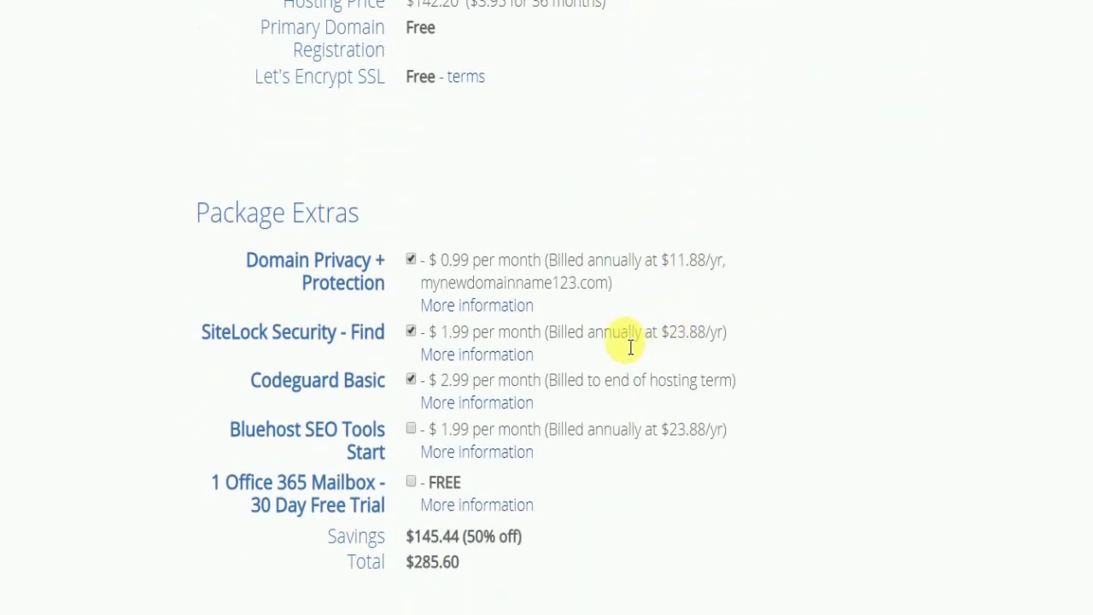
pyautogui.click(411, 259)
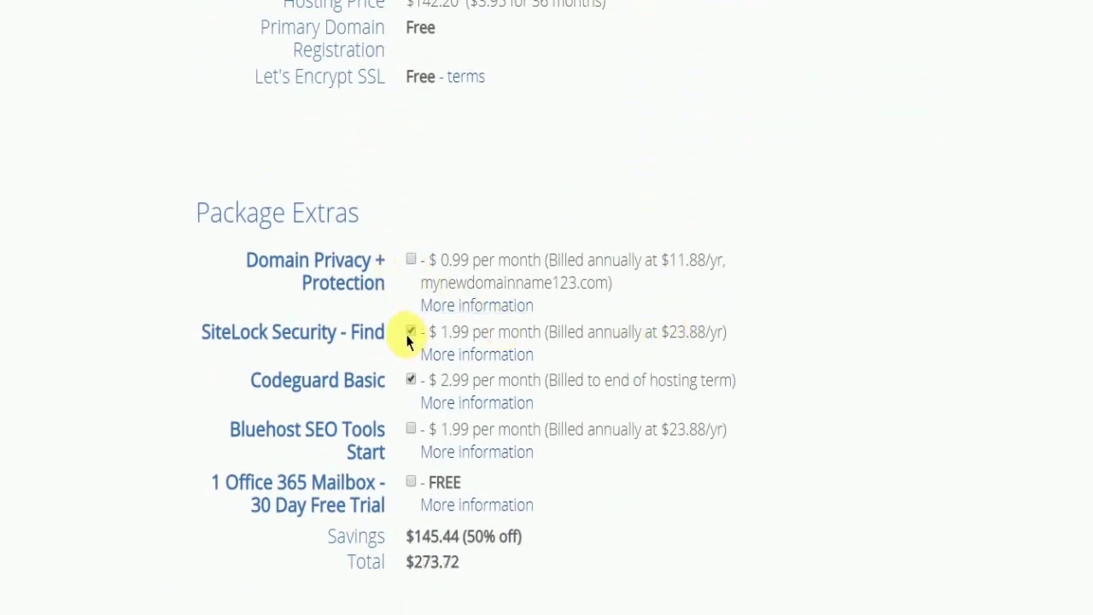
pyautogui.click(411, 332)
pyautogui.click(410, 379)
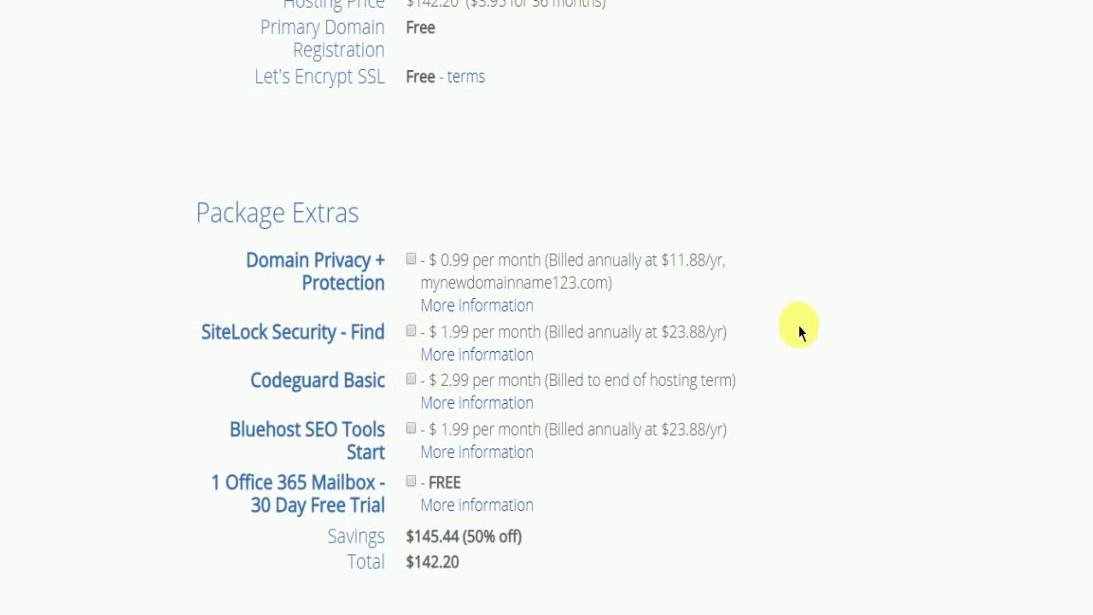
pyautogui.scroll(-8, 637, 313)
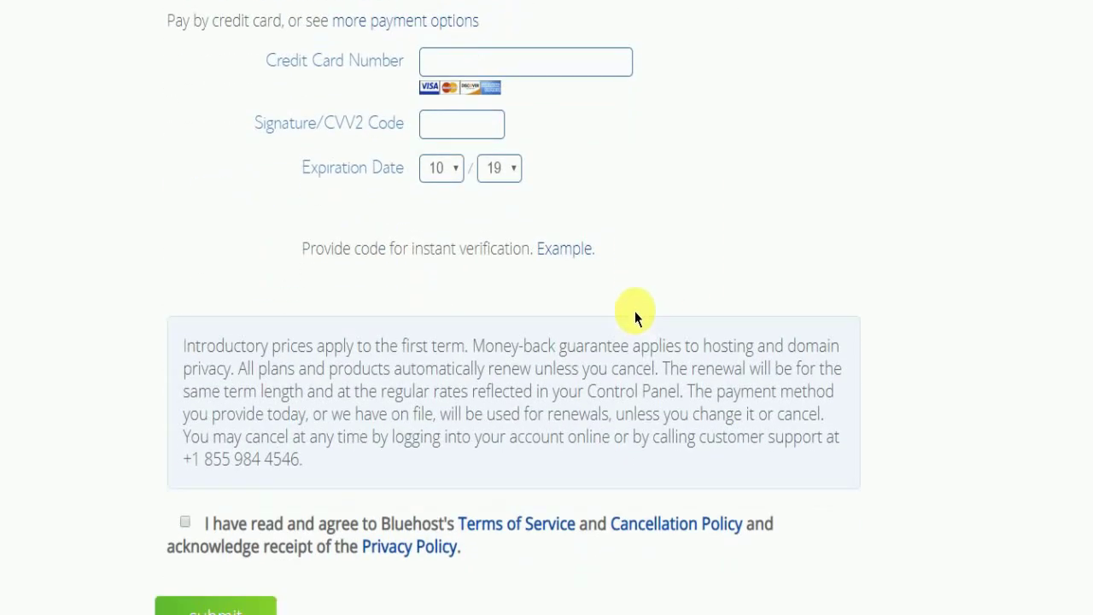
pyautogui.click(215, 600)
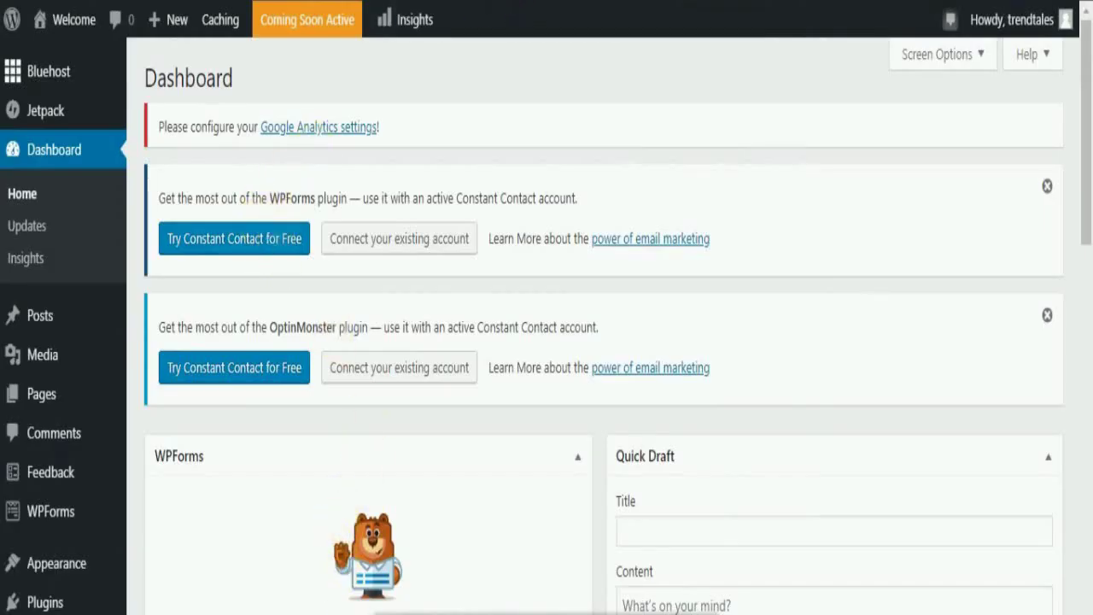
# - Go to the WordPress site's installed themes and open the page for adding a new theme
pyautogui.scroll(-2, 233, 99)
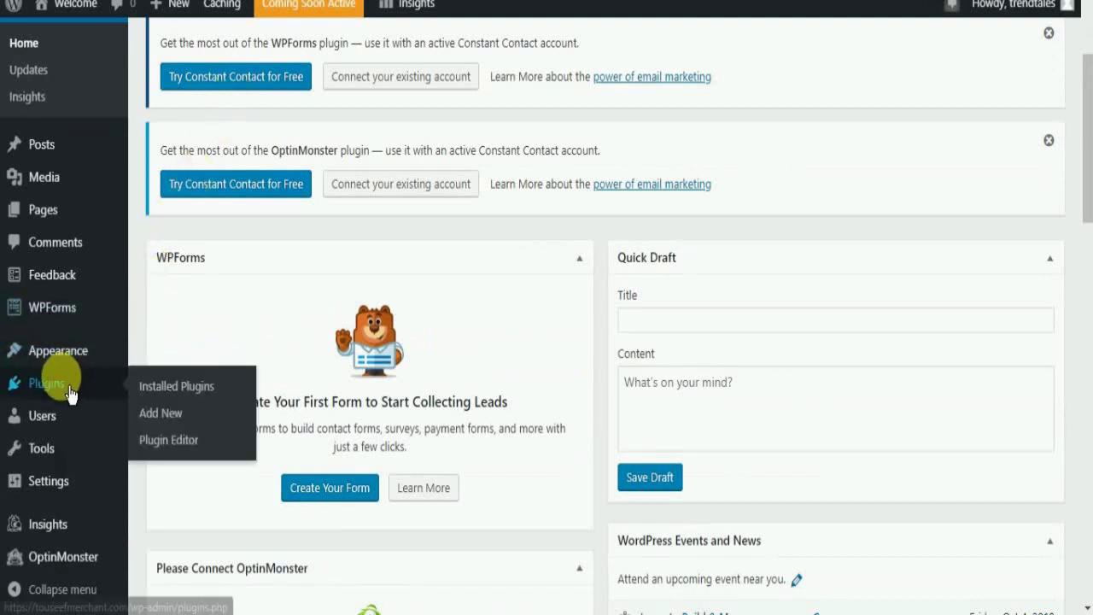
pyautogui.moveTo(71, 369)
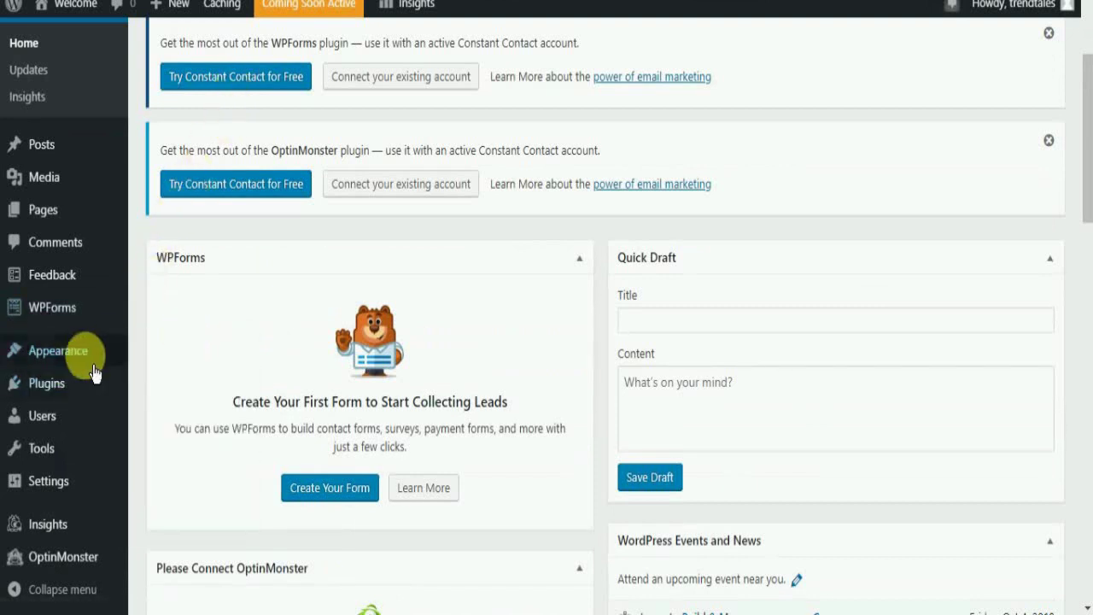
pyautogui.click(164, 363)
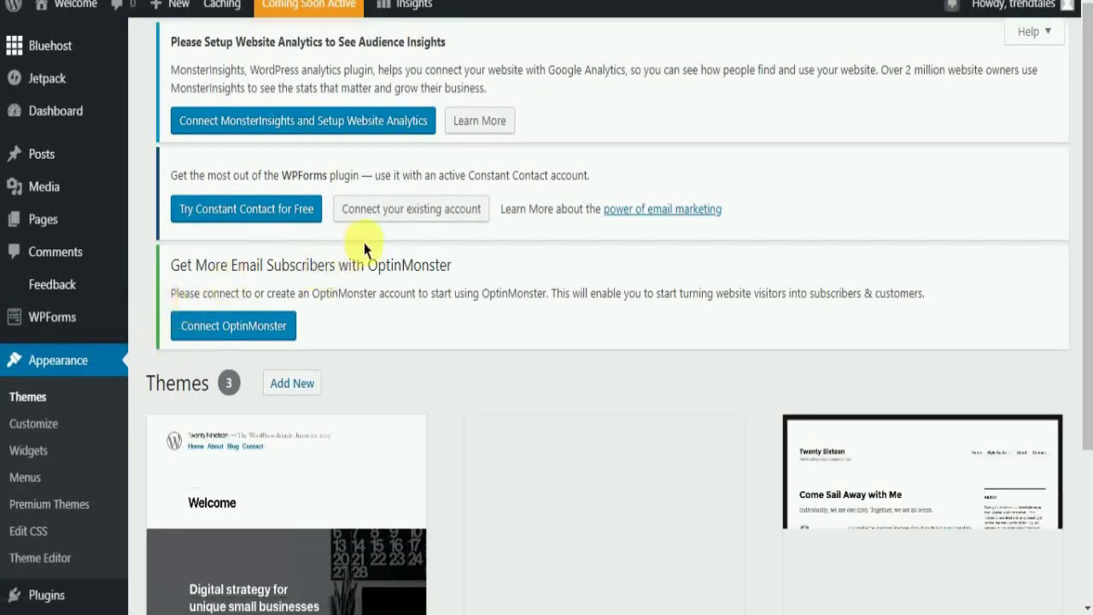
pyautogui.scroll(-1, 376, 248)
pyautogui.scroll(-2, 376, 248)
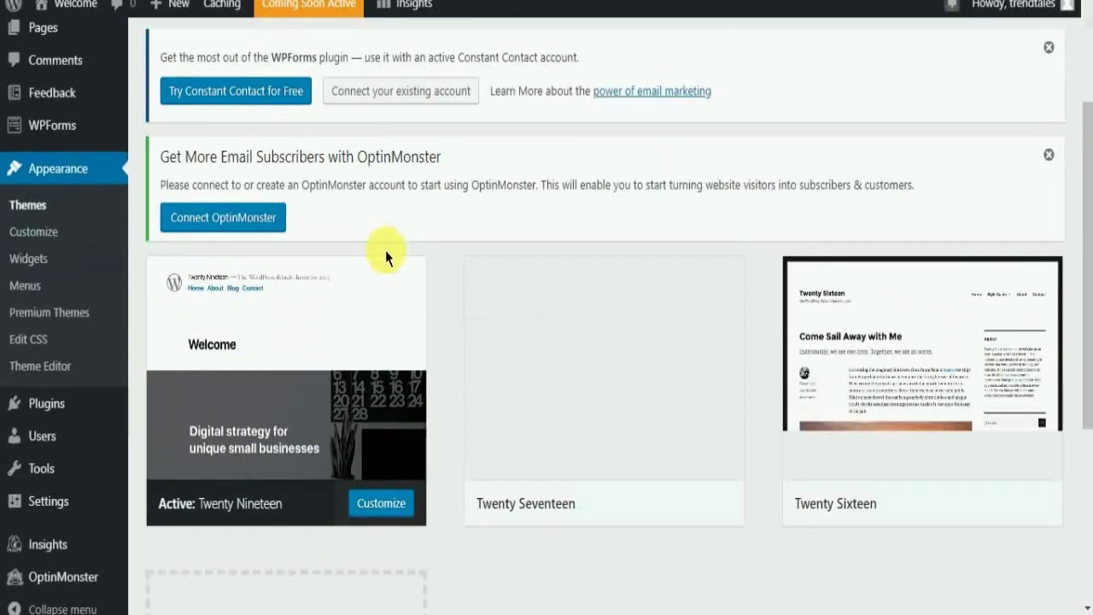
pyautogui.scroll(-2, 386, 250)
pyautogui.scroll(-4, 400, 268)
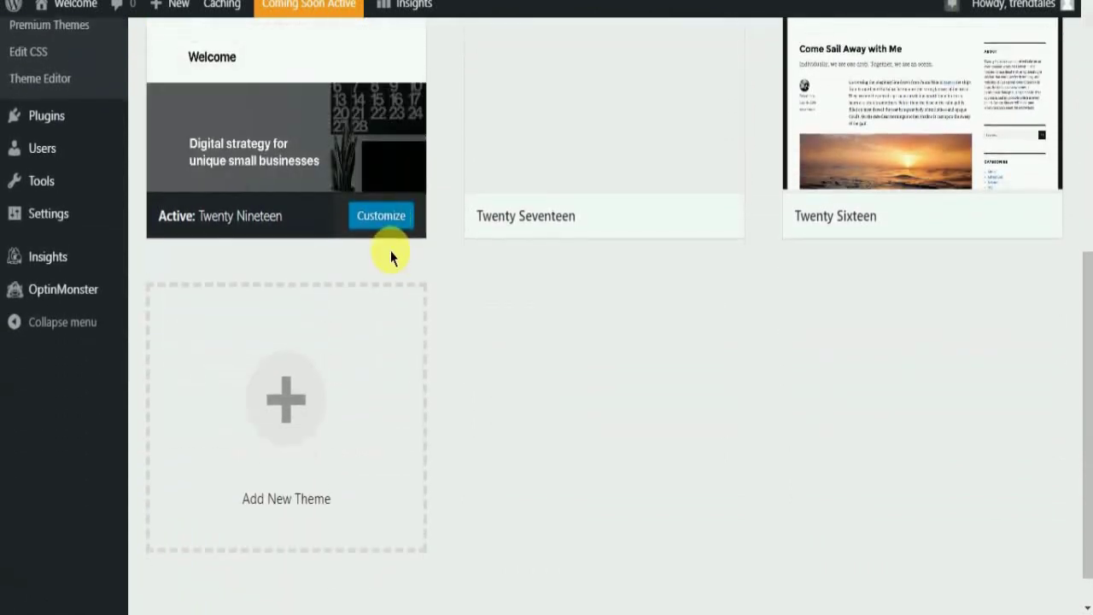
pyautogui.scroll(-1, 390, 250)
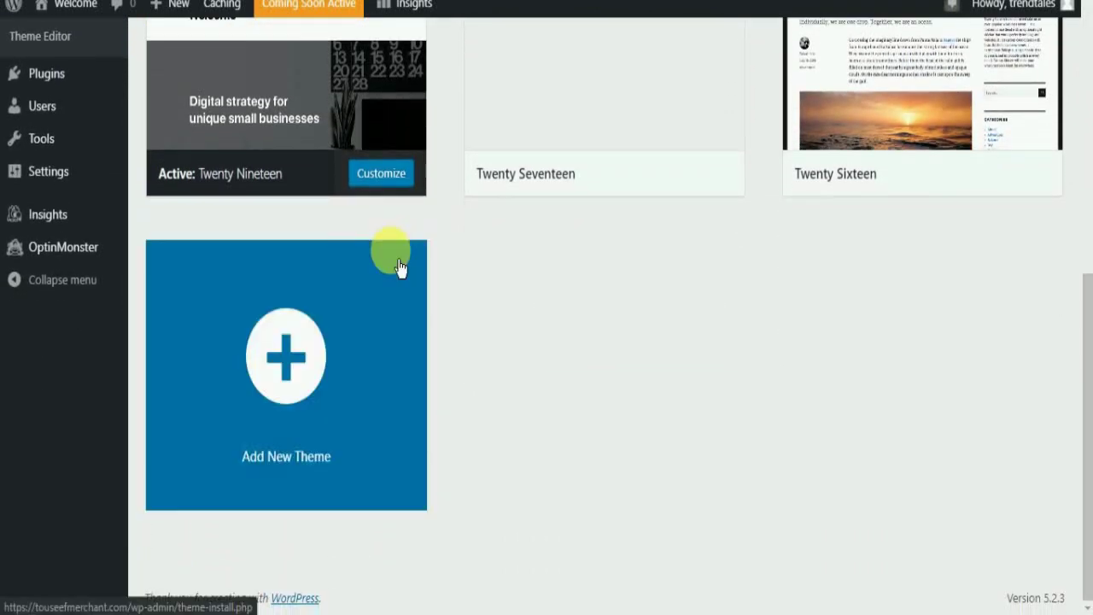
pyautogui.click(288, 366)
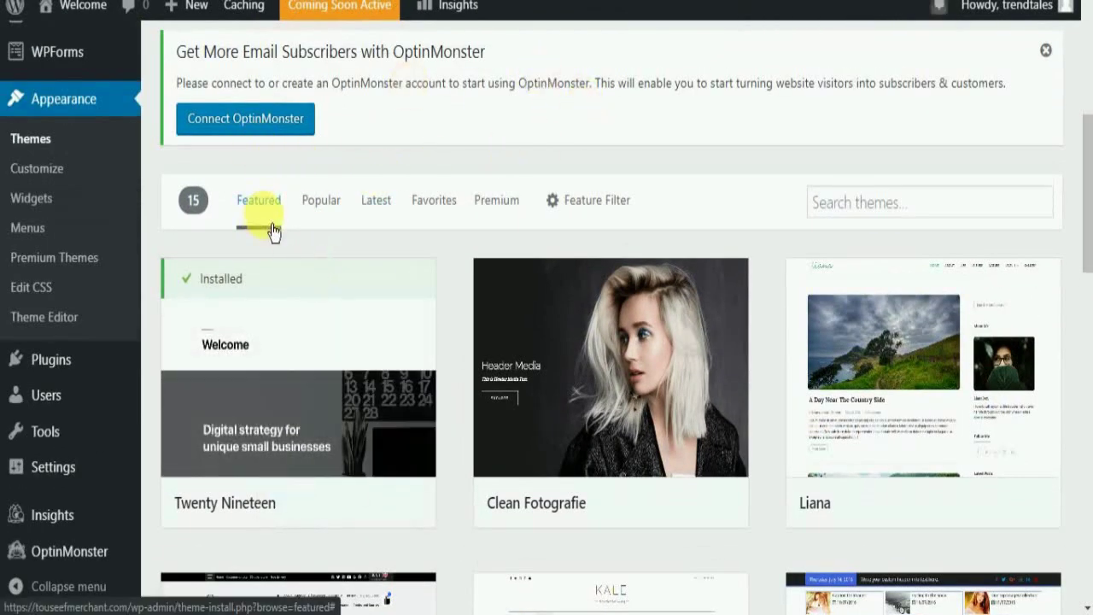
# - Install the Astra theme from the popular themes and activate it on the site
pyautogui.click(327, 212)
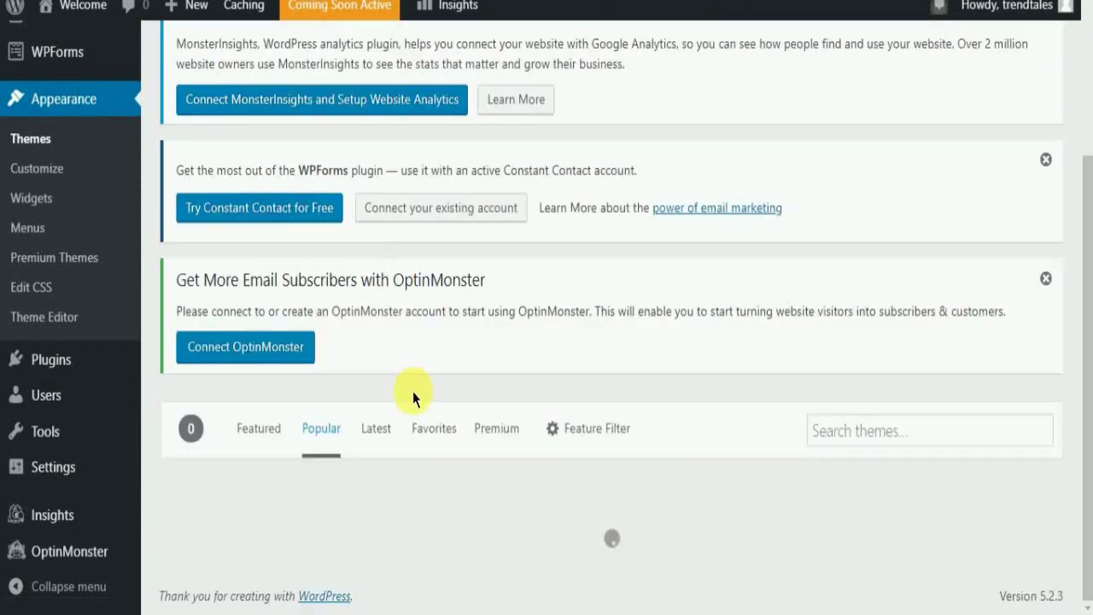
pyautogui.scroll(-5, 418, 399)
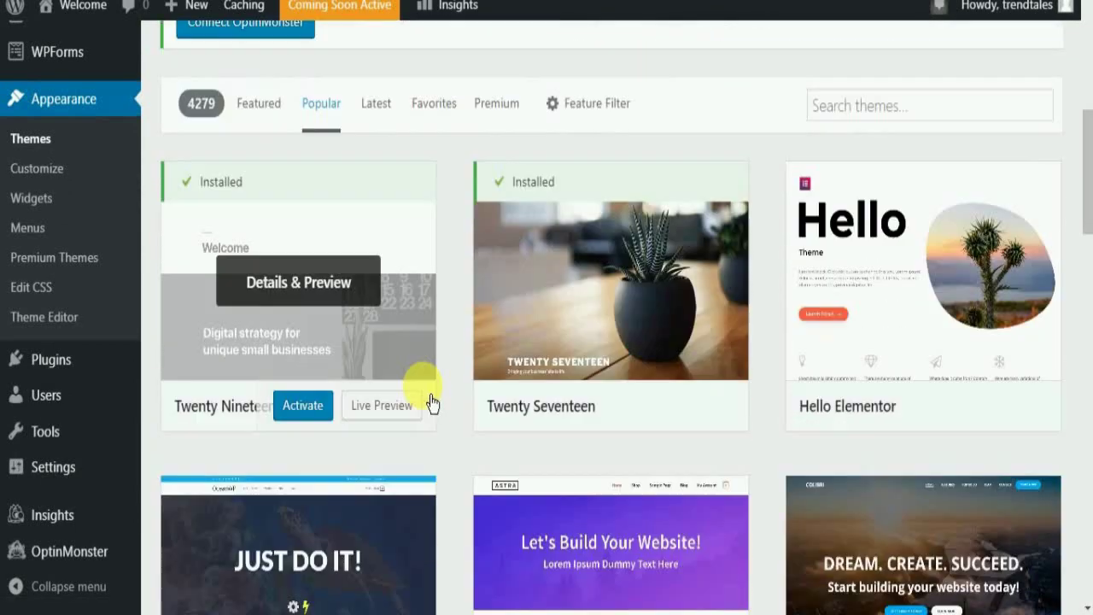
pyautogui.scroll(-1, 431, 401)
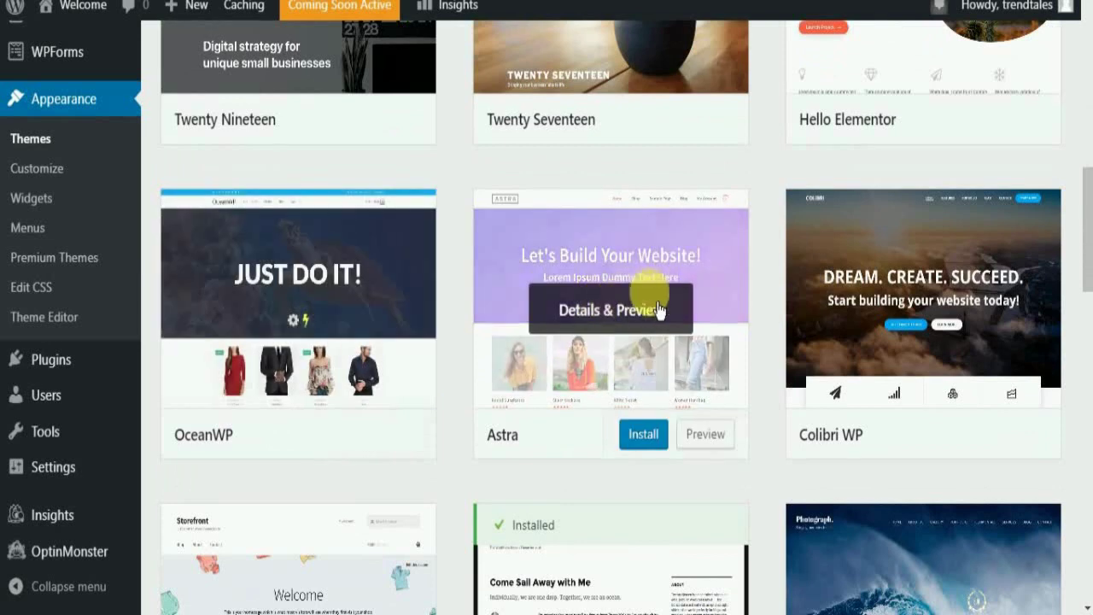
pyautogui.click(647, 454)
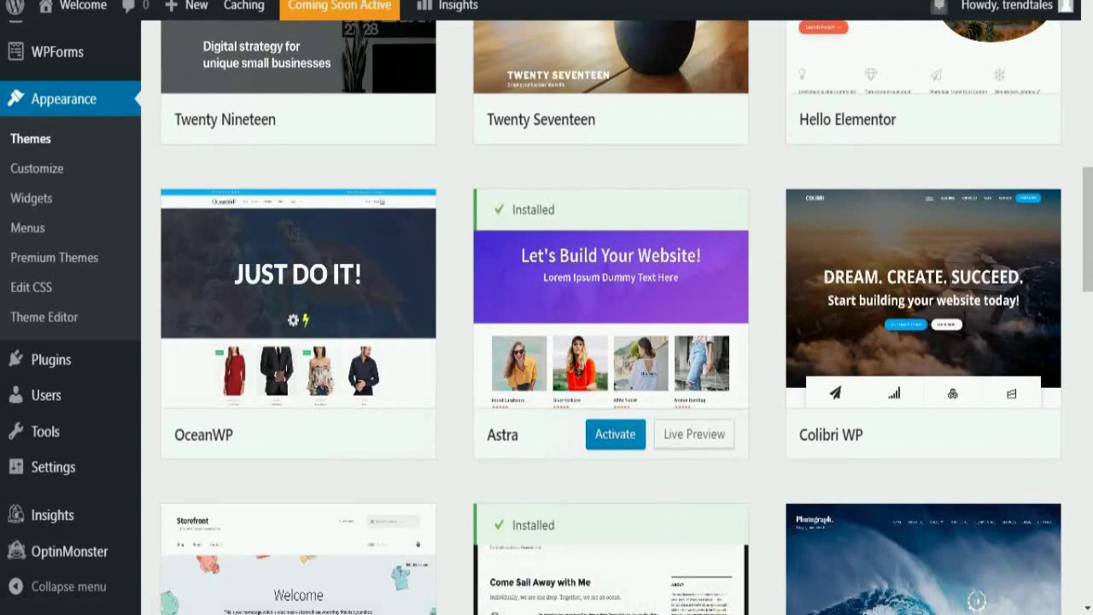
pyautogui.click(624, 455)
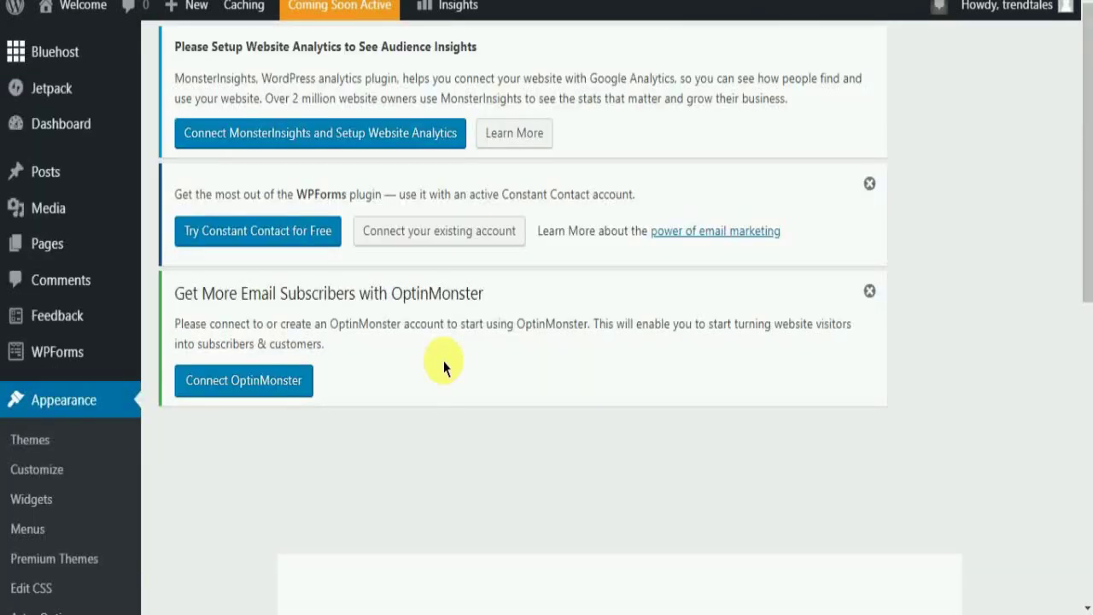
# - Open the site's General settings at the Site Title and Tagline fields
pyautogui.click(21, 398)
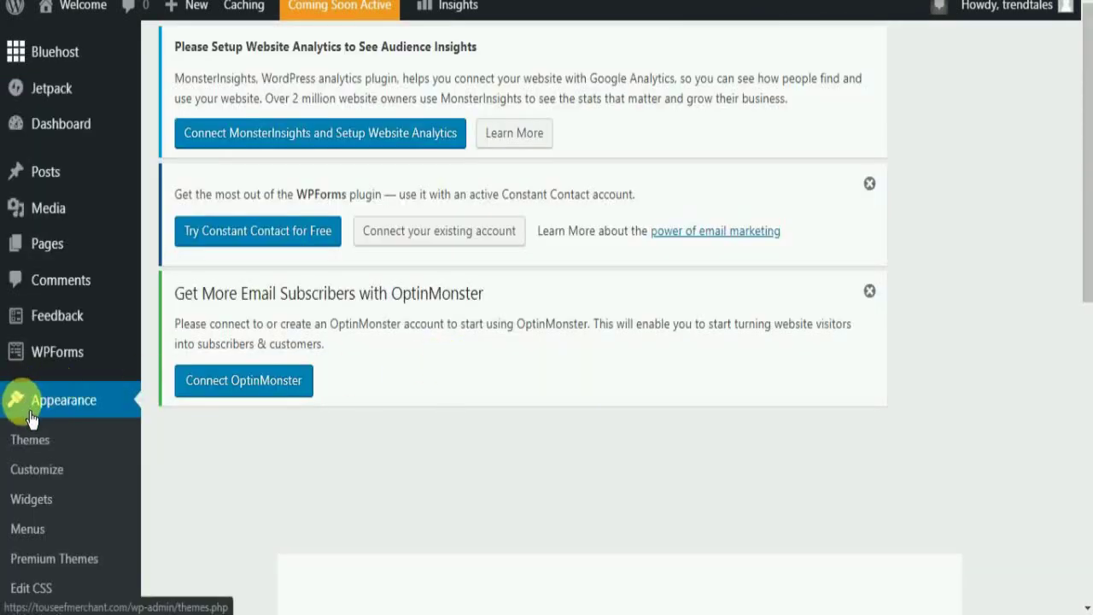
pyautogui.scroll(-1, 52, 384)
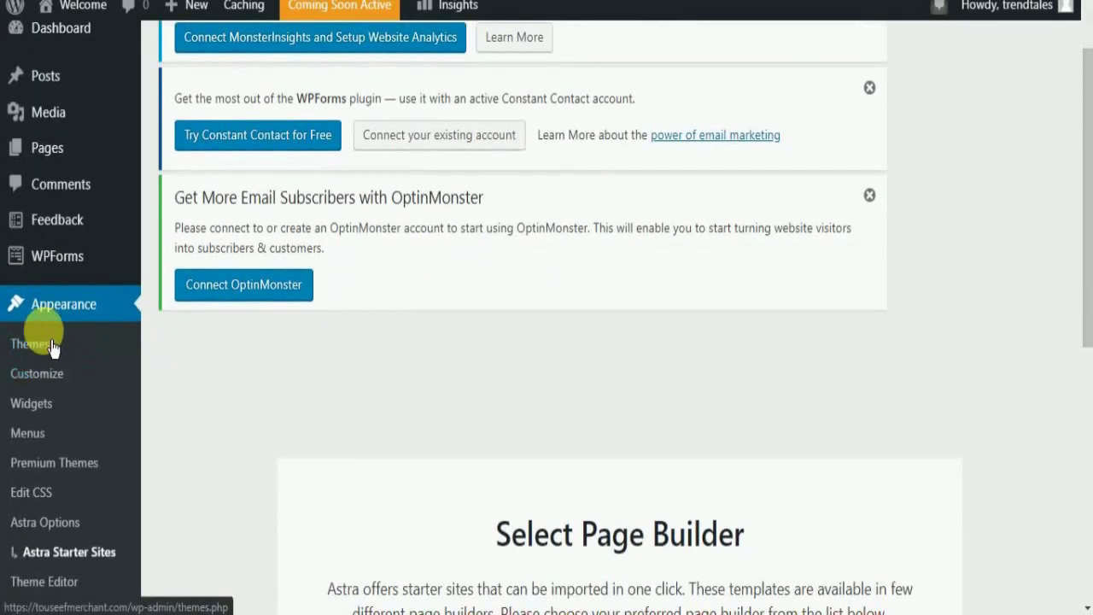
pyautogui.scroll(-3, 52, 376)
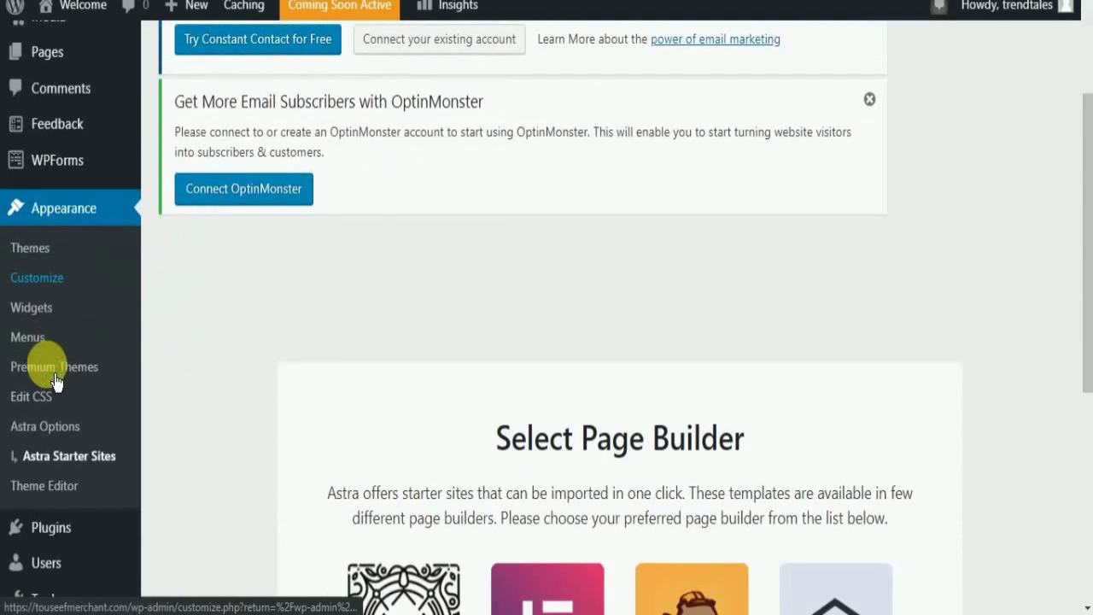
pyautogui.moveTo(51, 363)
pyautogui.moveTo(75, 481)
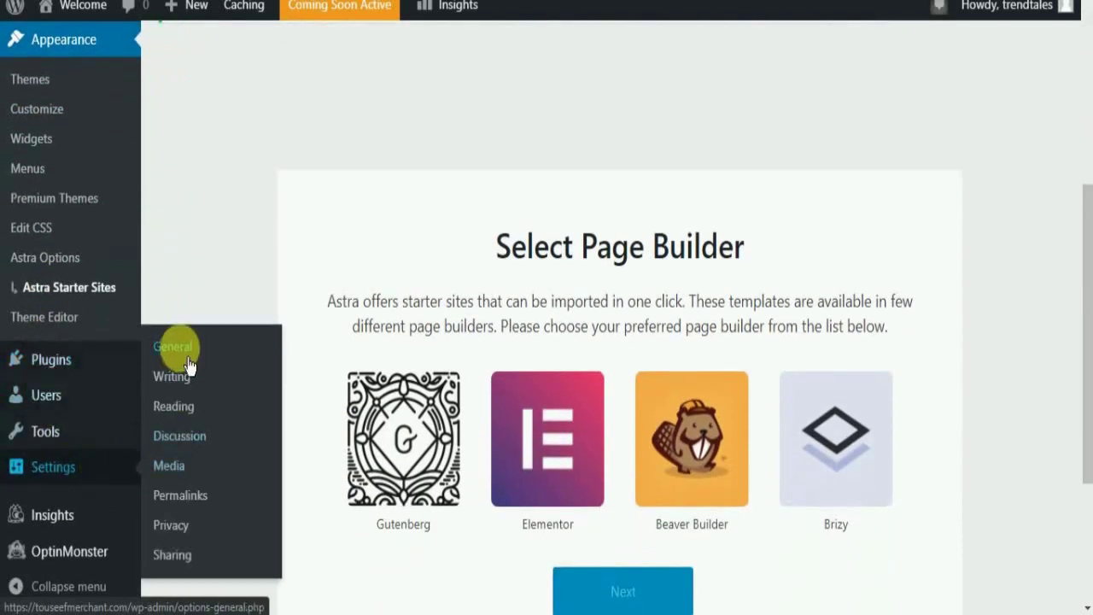
pyautogui.click(259, 364)
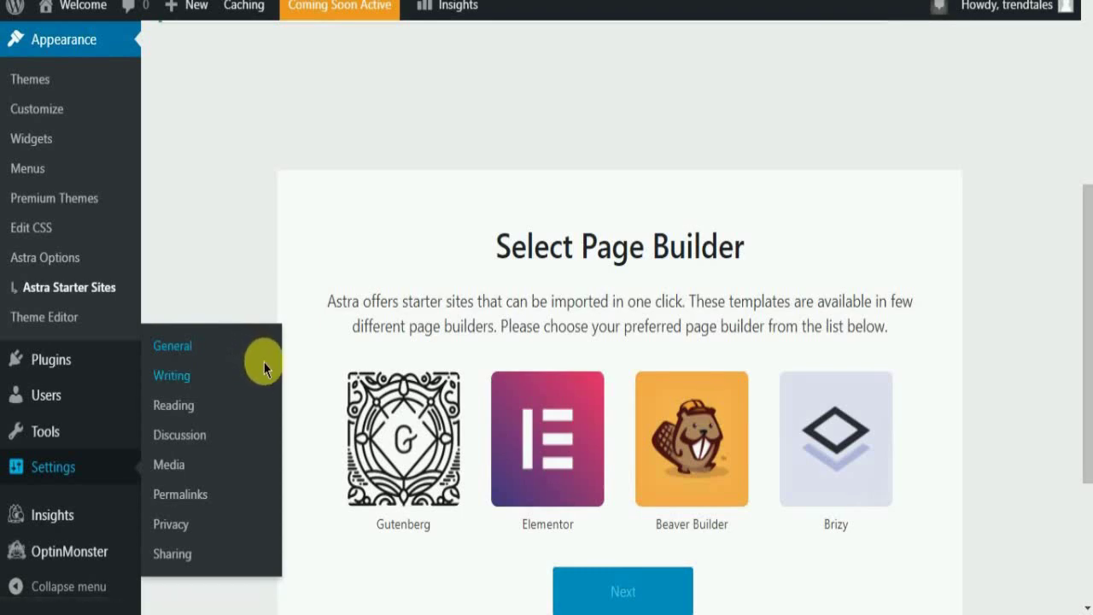
pyautogui.scroll(-2, 371, 322)
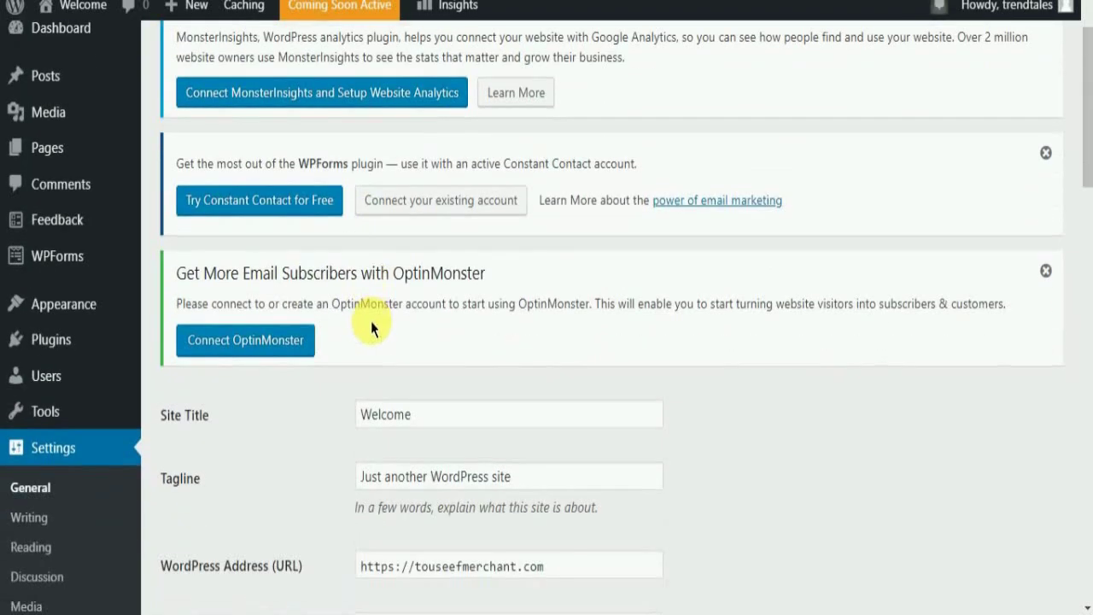
# - Set the Site Title to "Trendtales Leather Jacket"
pyautogui.scroll(-2, 370, 321)
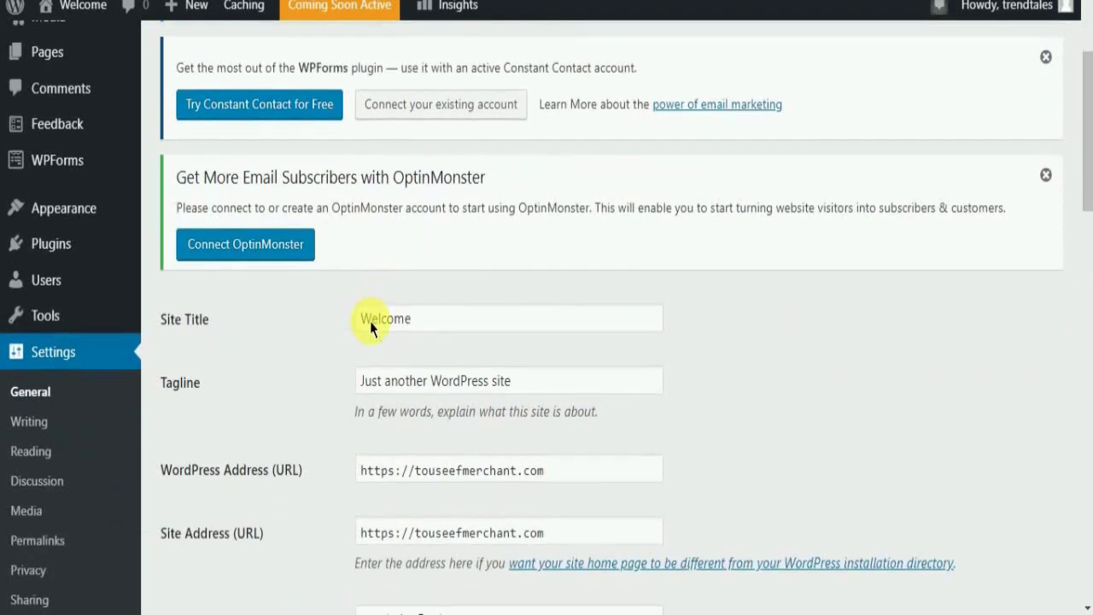
pyautogui.click(474, 332)
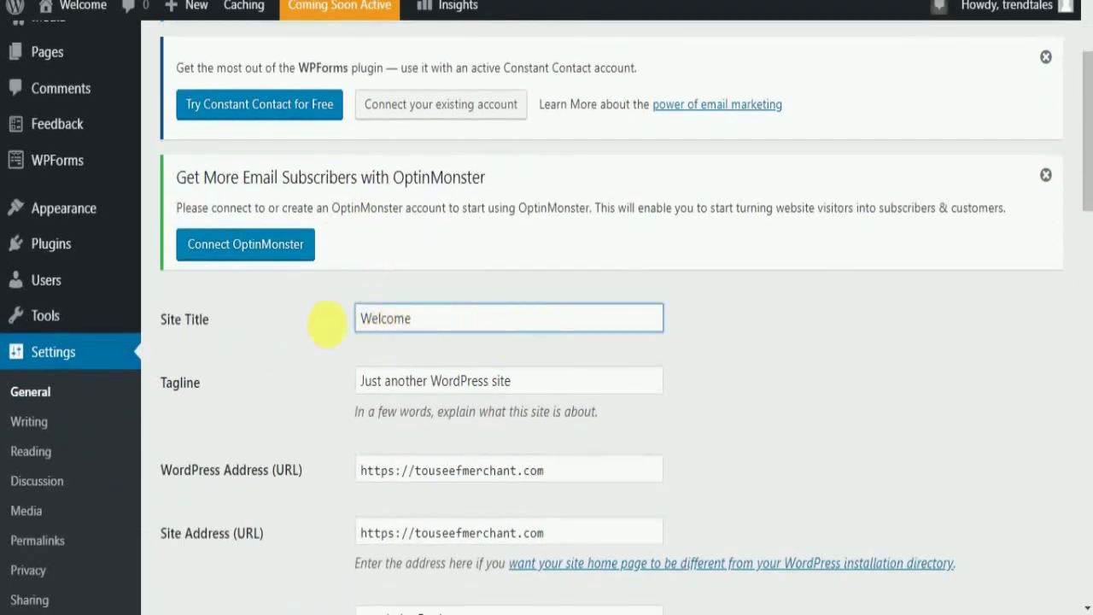
pyautogui.scroll(-2, 261, 342)
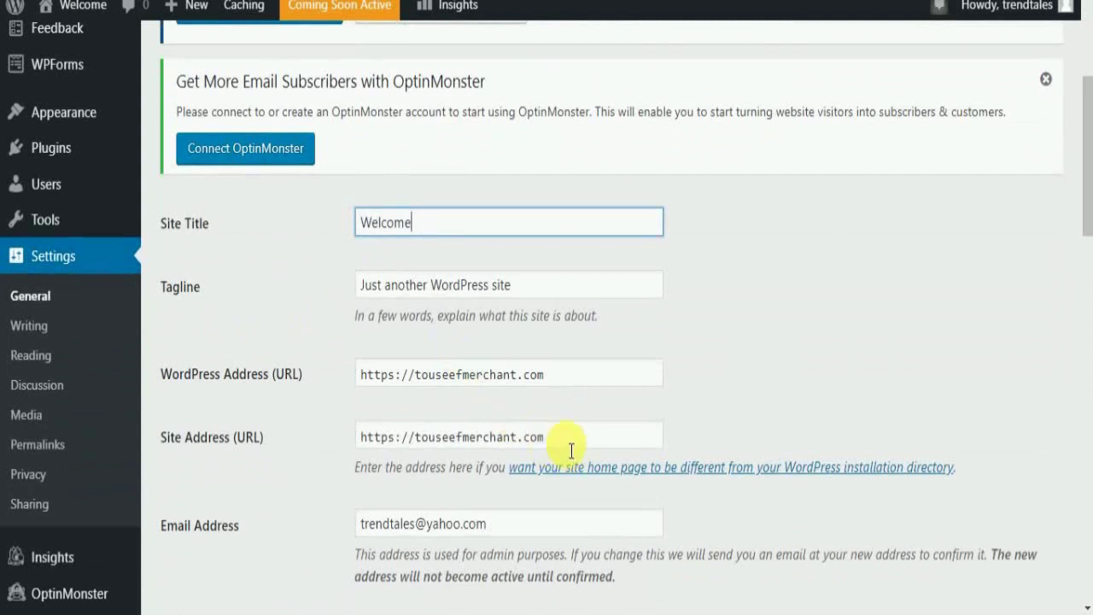
pyautogui.click(292, 272)
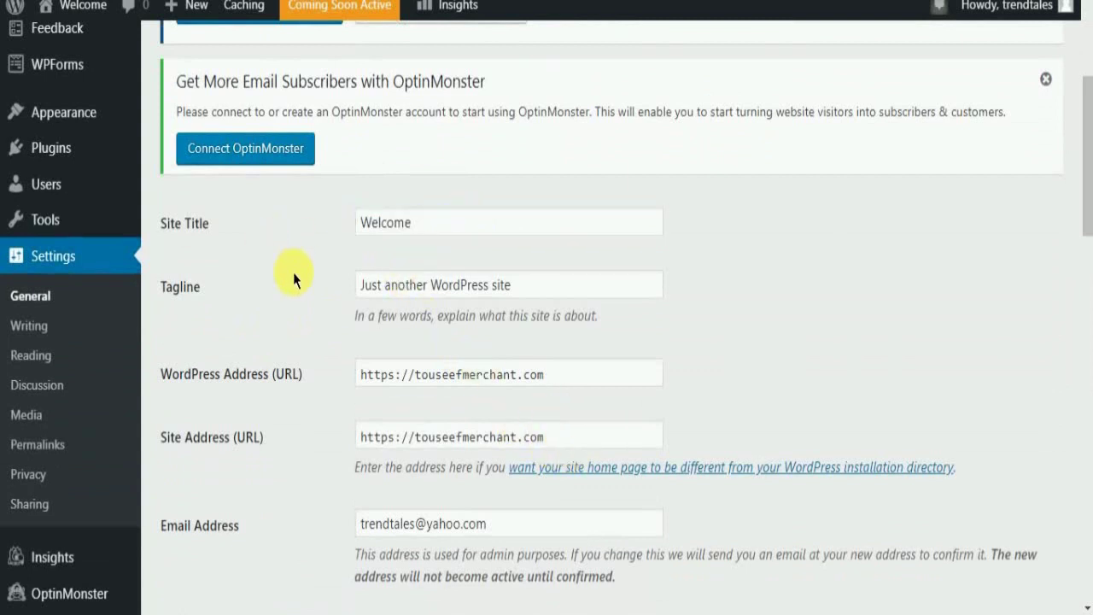
pyautogui.doubleClick(410, 229)
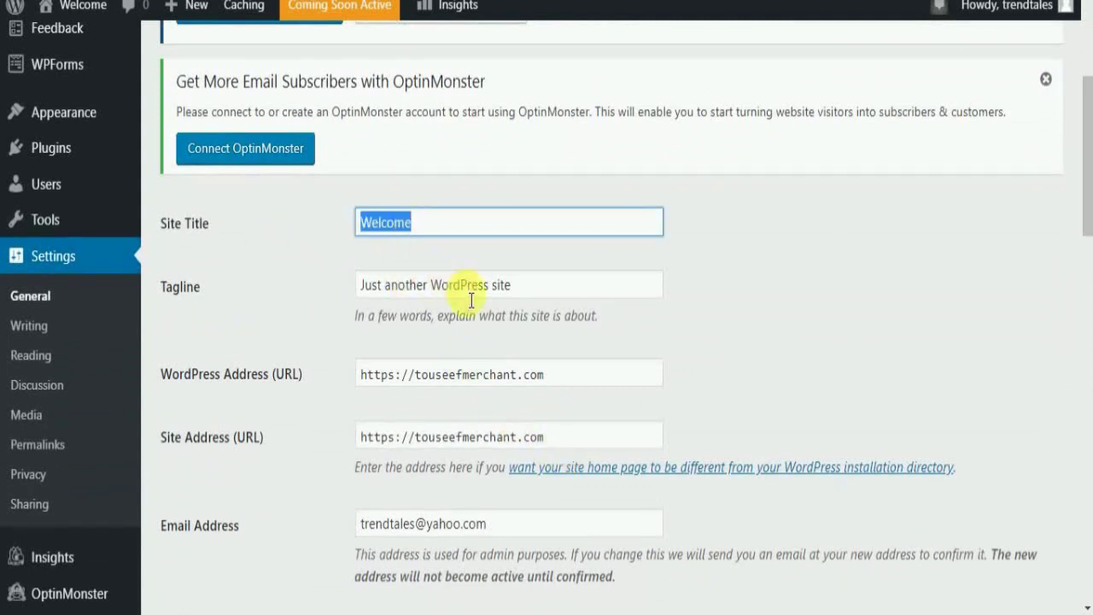
pyautogui.write('Trendta')
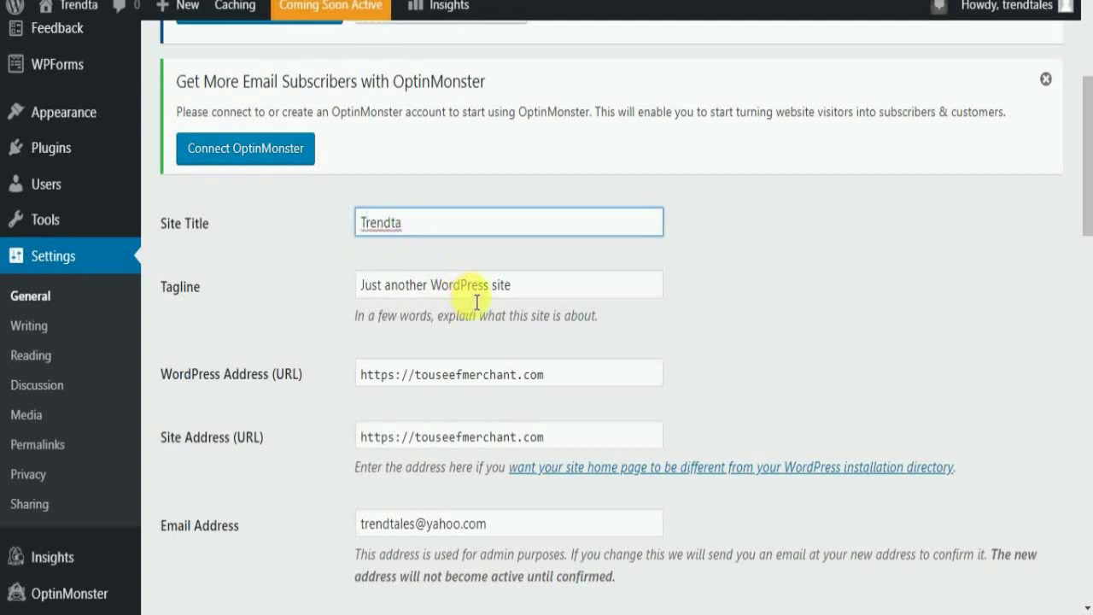
pyautogui.write('le')
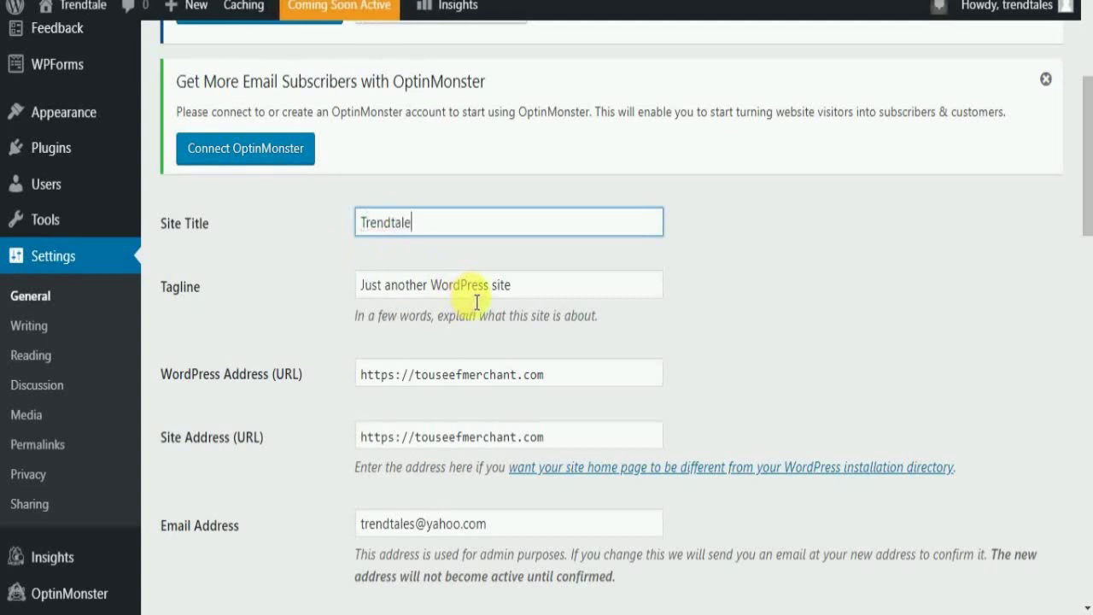
pyautogui.write('s Leather ')
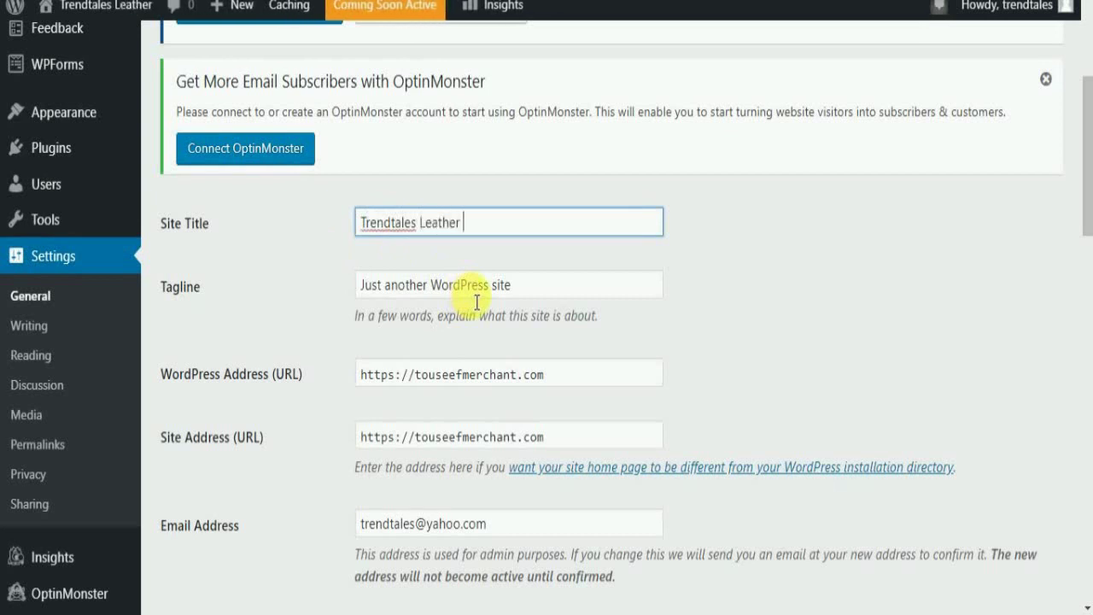
pyautogui.write('Jacket')
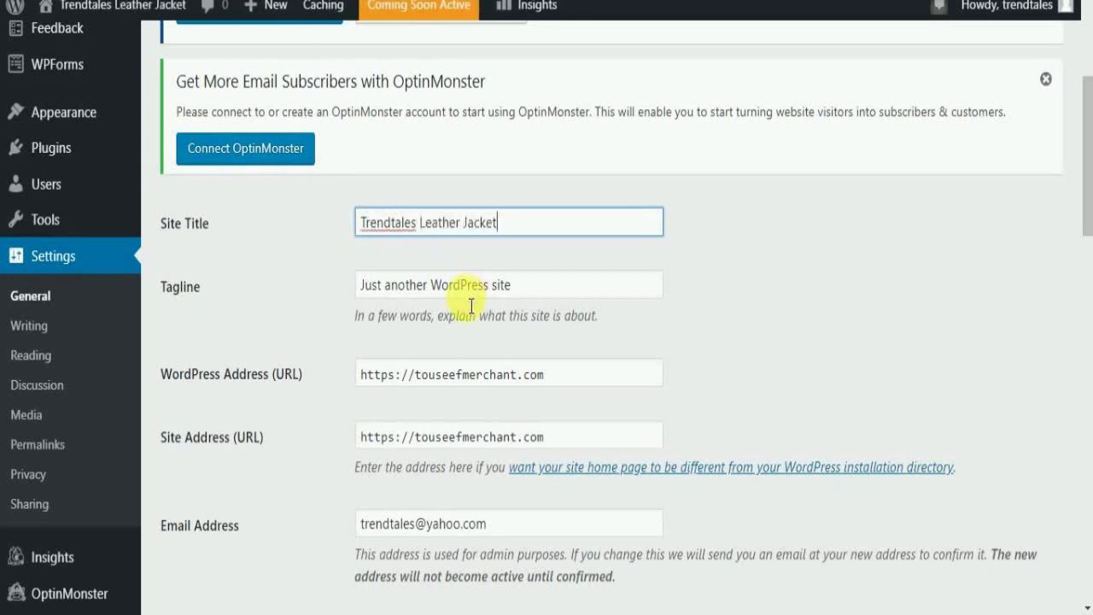
# - Replace the tagline with "Wear it, feel it."
pyautogui.press('Tab')
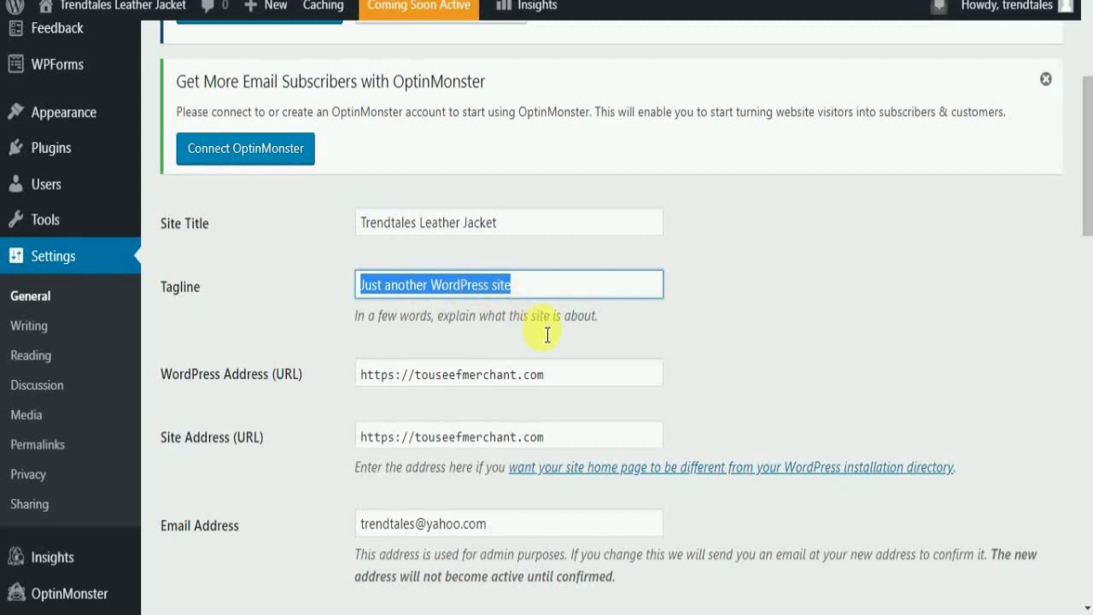
pyautogui.write('Wea')
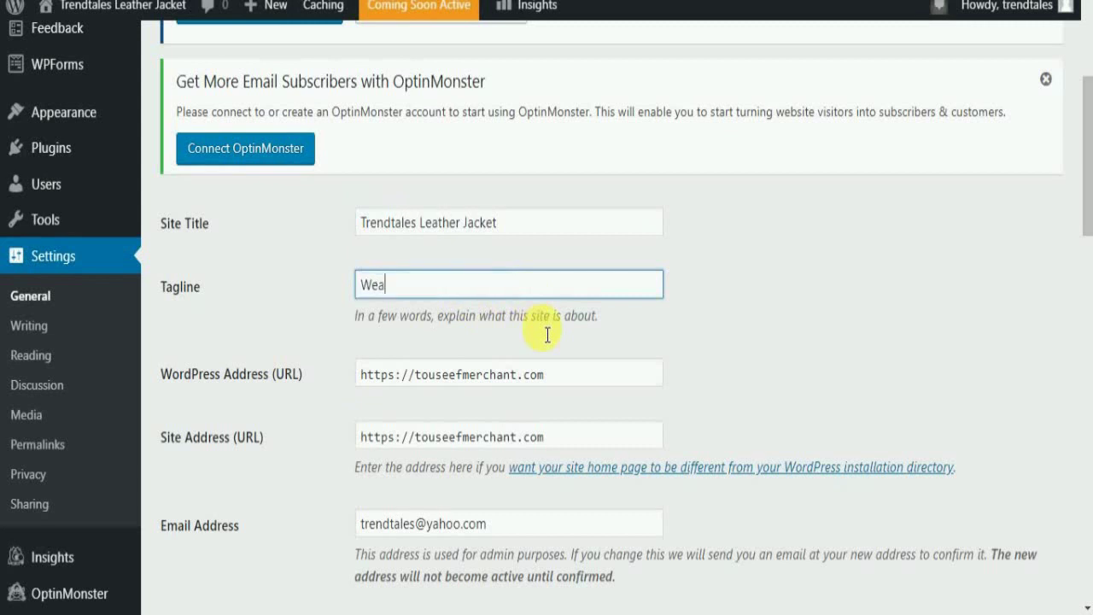
pyautogui.write('r it, feel it.')
# - Review the remaining general settings down to the Bluehost Coming Soon Page option and save the changes
pyautogui.scroll(-1, 546, 342)
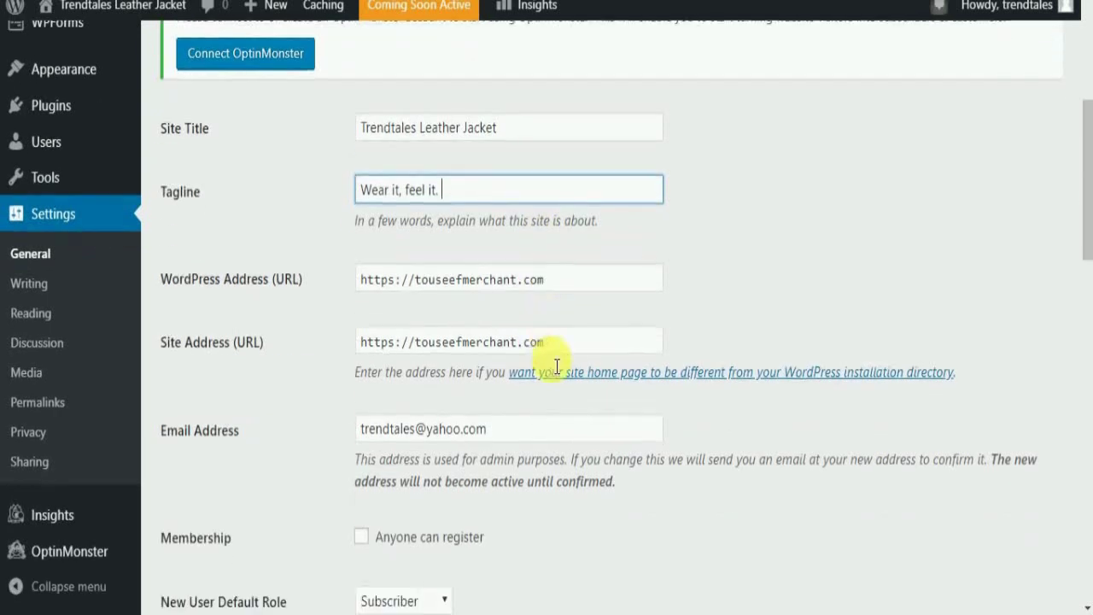
pyautogui.scroll(-1, 431, 367)
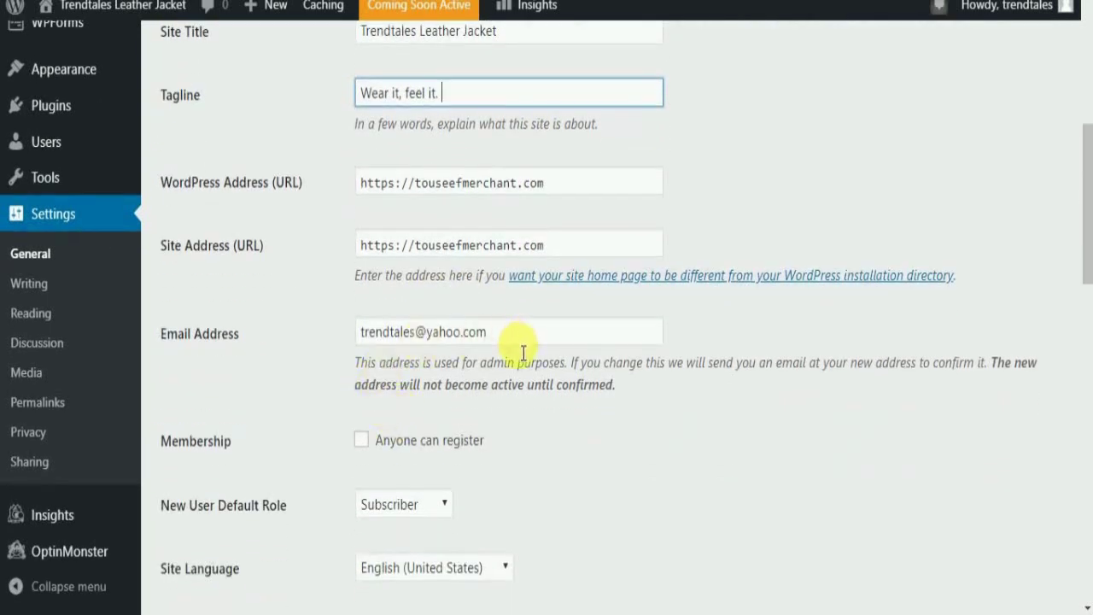
pyautogui.scroll(-1, 517, 353)
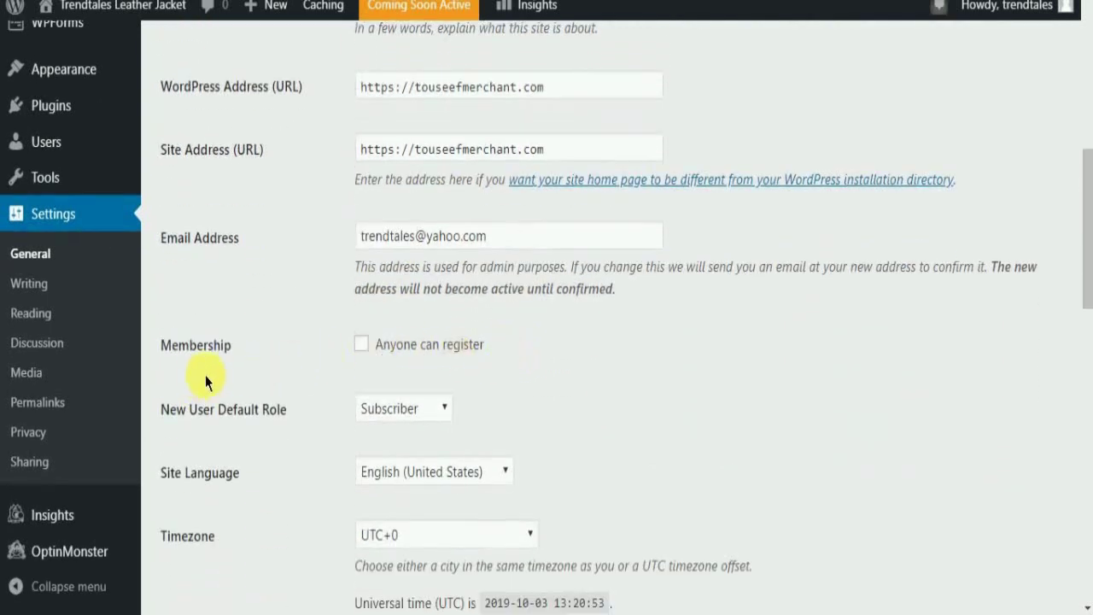
pyautogui.scroll(-1, 224, 376)
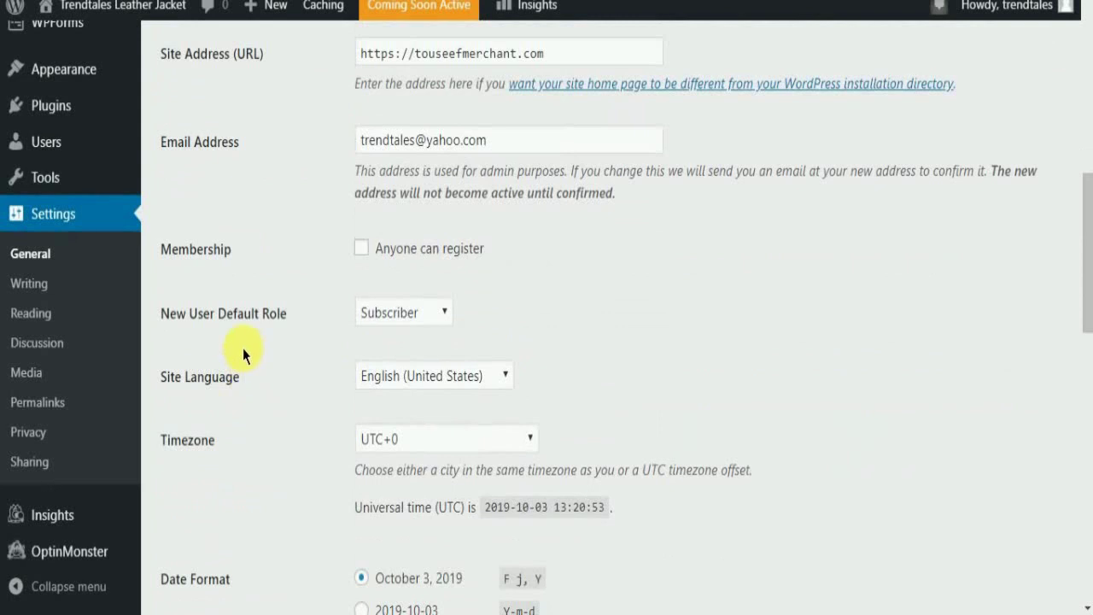
pyautogui.scroll(-3, 242, 347)
pyautogui.scroll(-3, 241, 342)
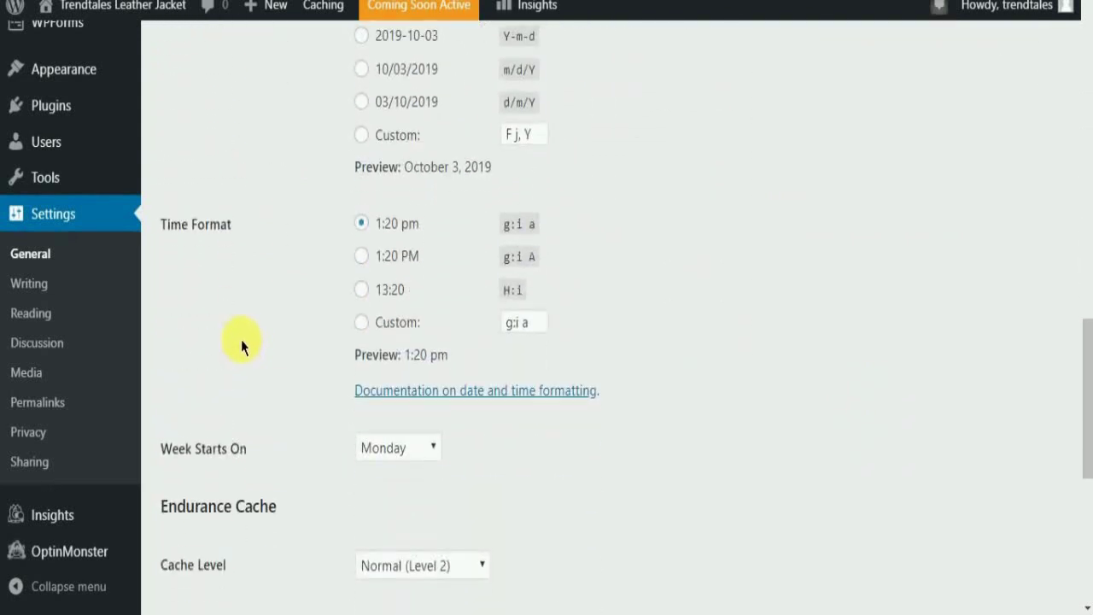
pyautogui.scroll(-6, 240, 342)
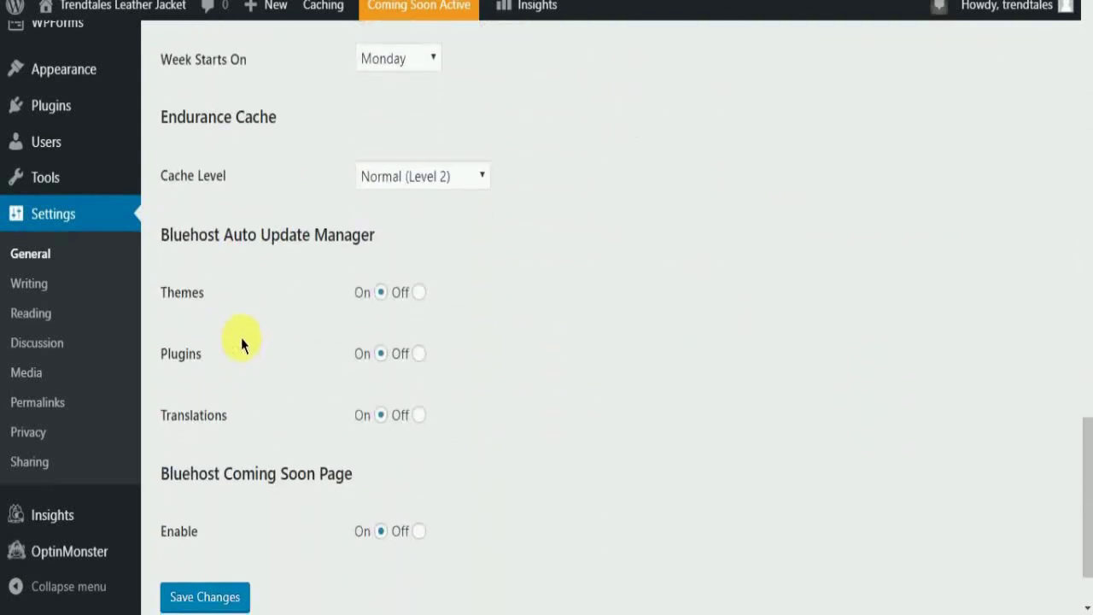
pyautogui.click(205, 507)
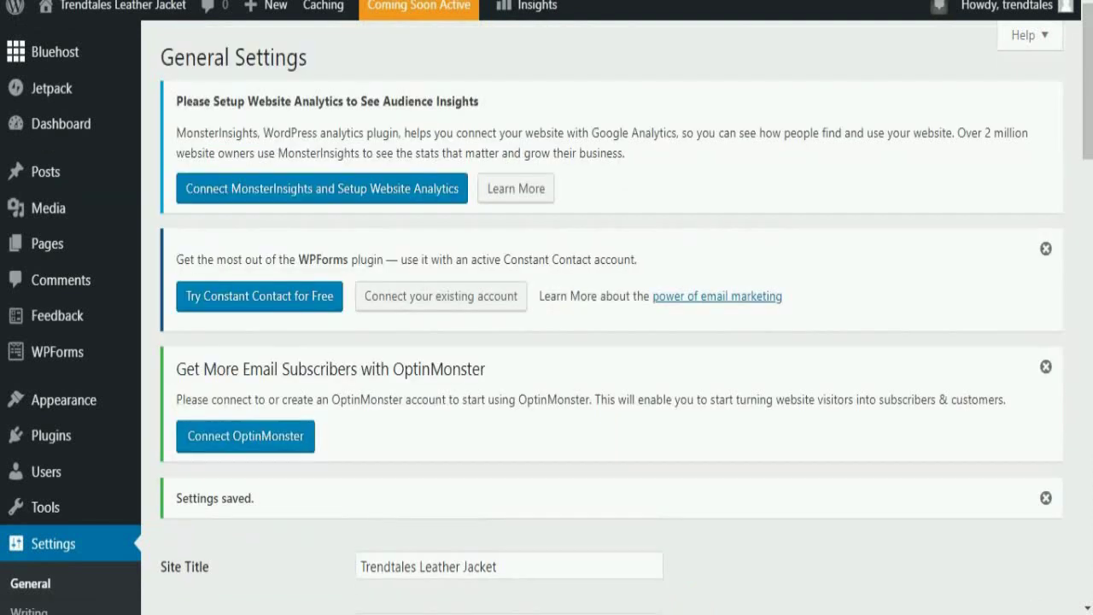
# - Visit the site's front page and check how the title appears in the header
pyautogui.moveTo(100, 24)
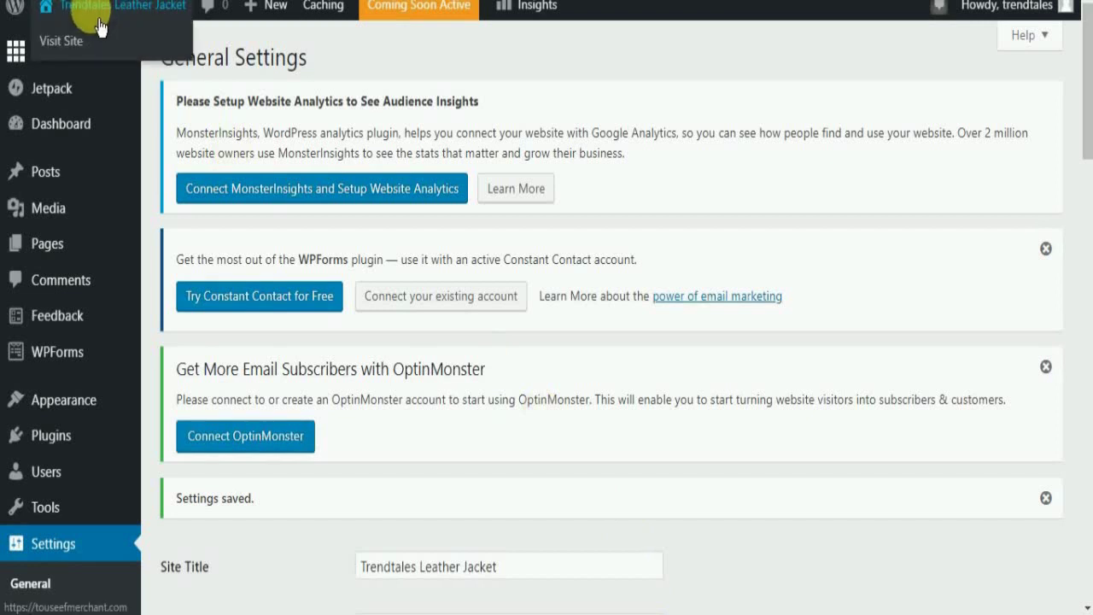
pyautogui.click(112, 41)
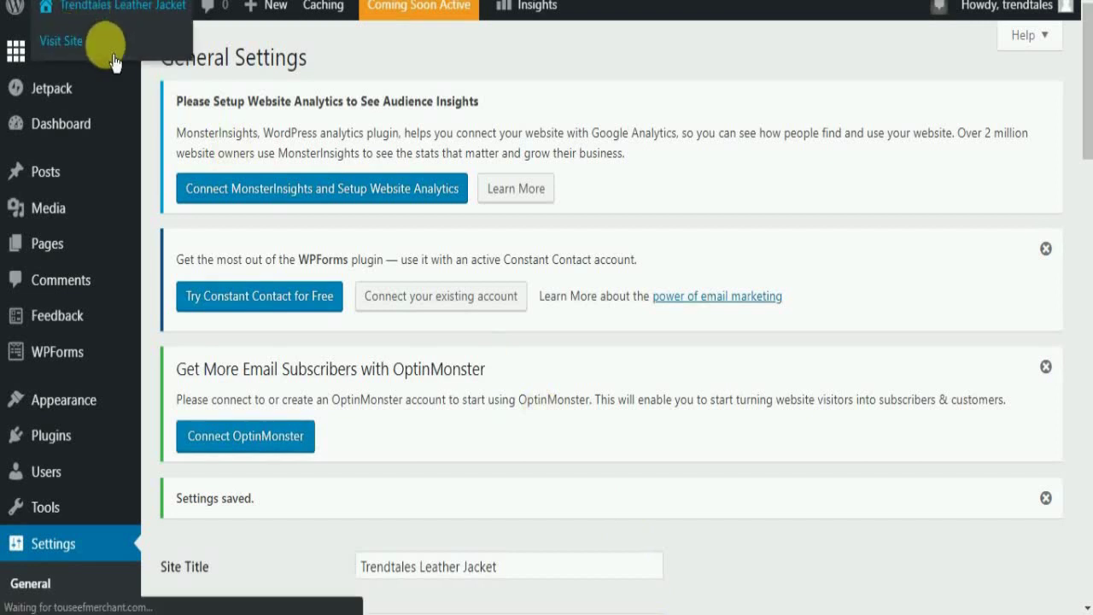
pyautogui.click(512, 192)
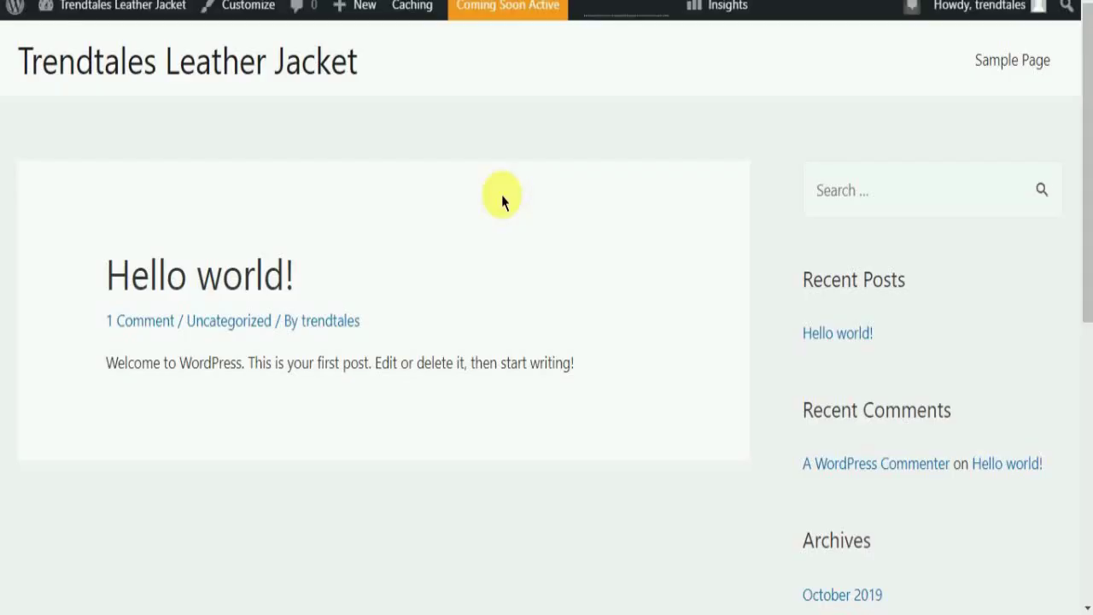
pyautogui.scroll(-1, 503, 205)
pyautogui.scroll(1, 504, 214)
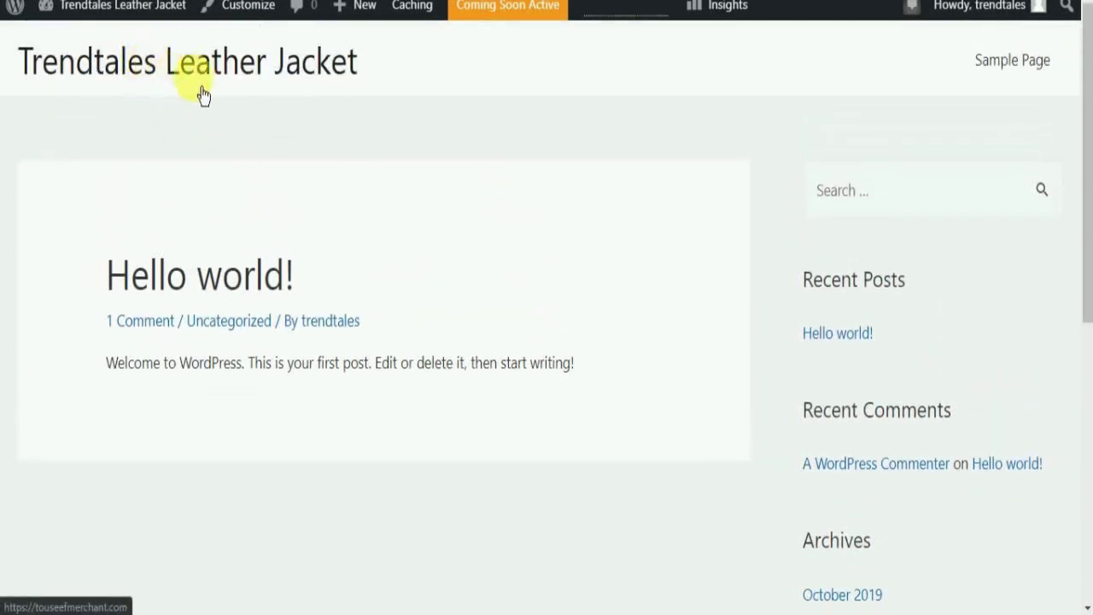
# - Open the theme customizer from the front page and go to the header's Site Identity settings
pyautogui.click(240, 17)
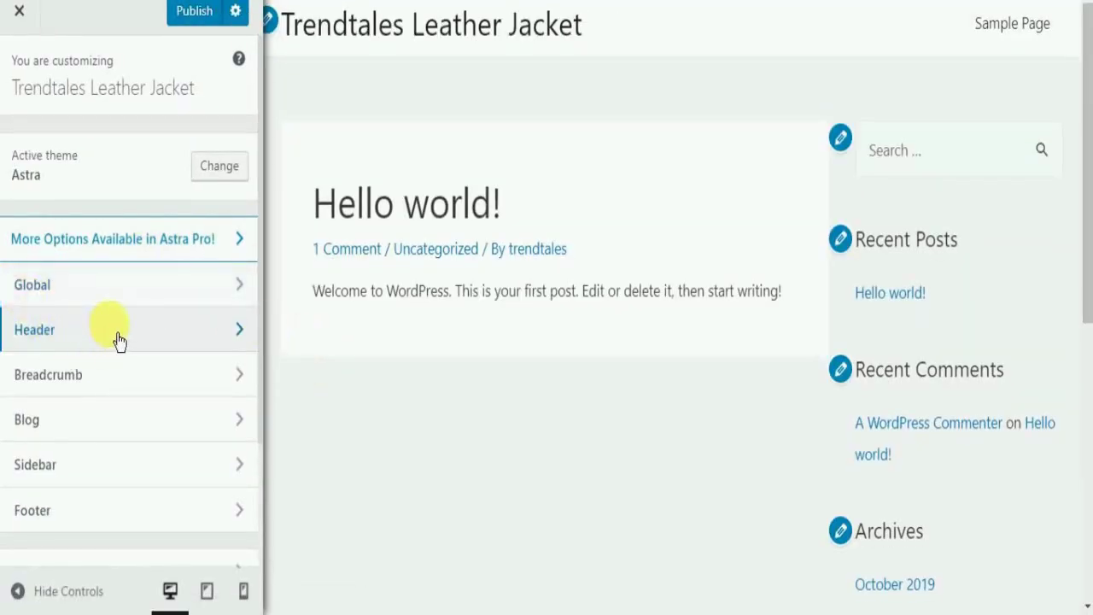
pyautogui.click(119, 340)
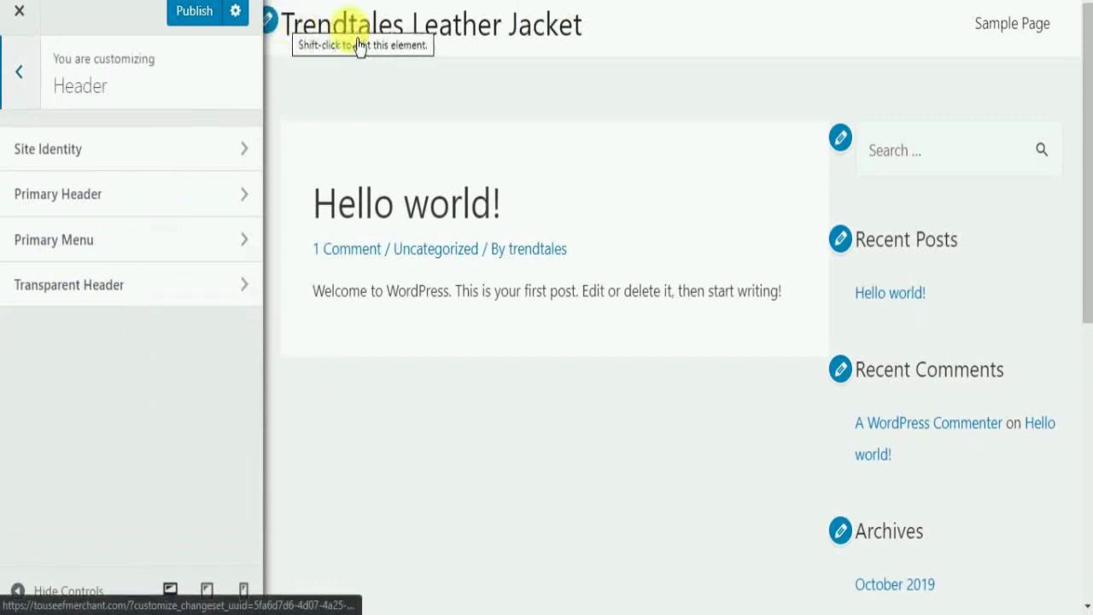
pyautogui.click(91, 160)
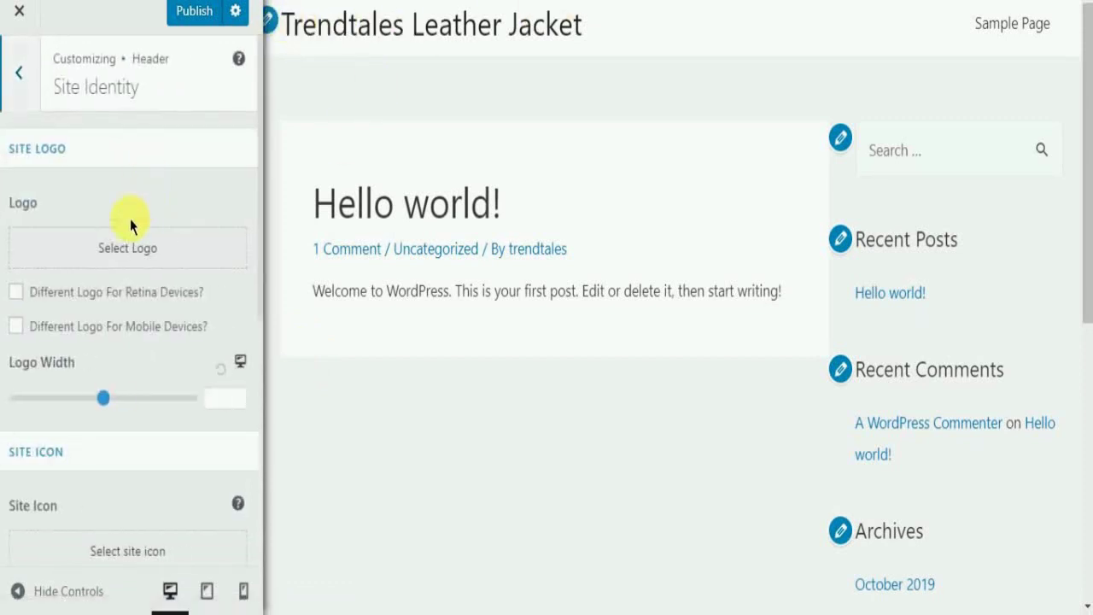
# - Set the Billboard-small.jpg image from the media library as the site logo
pyautogui.click(136, 271)
pyautogui.click(63, 108)
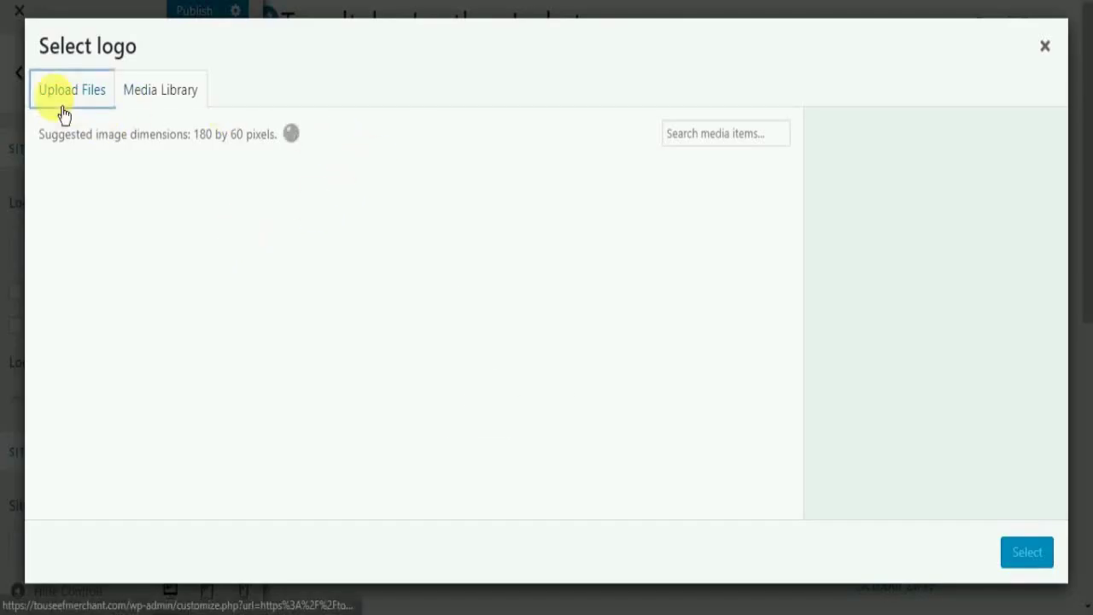
pyautogui.click(147, 104)
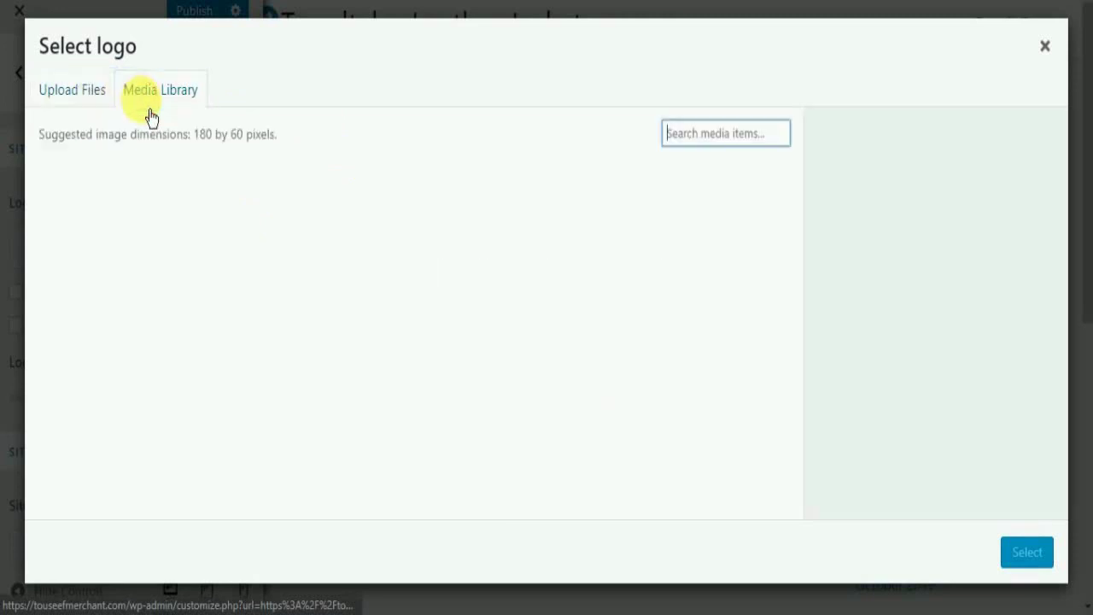
pyautogui.click(72, 102)
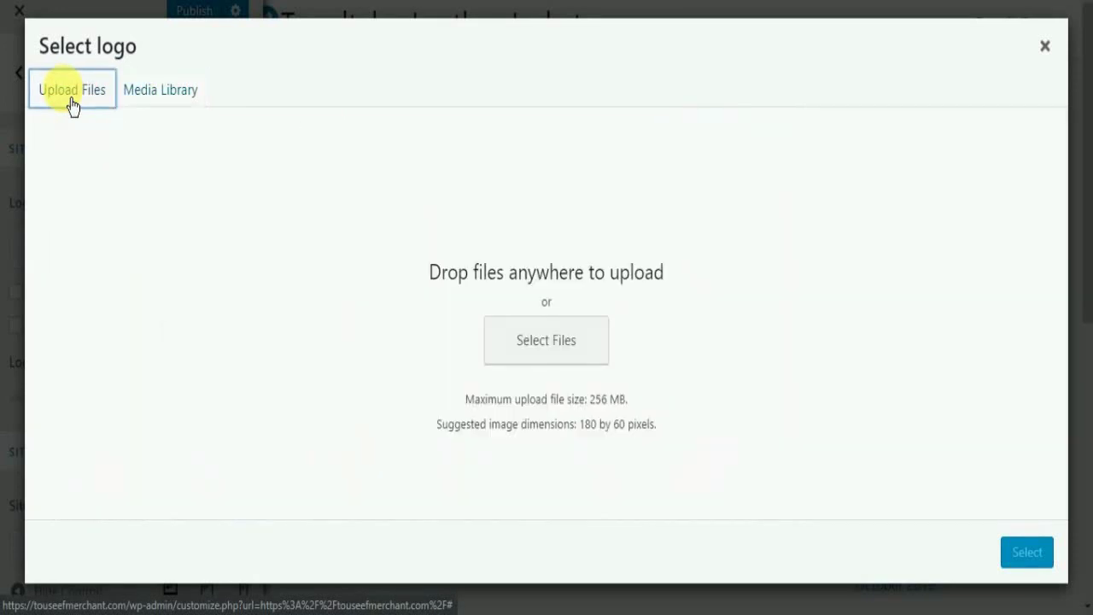
pyautogui.click(177, 107)
pyautogui.scroll(-5, 536, 334)
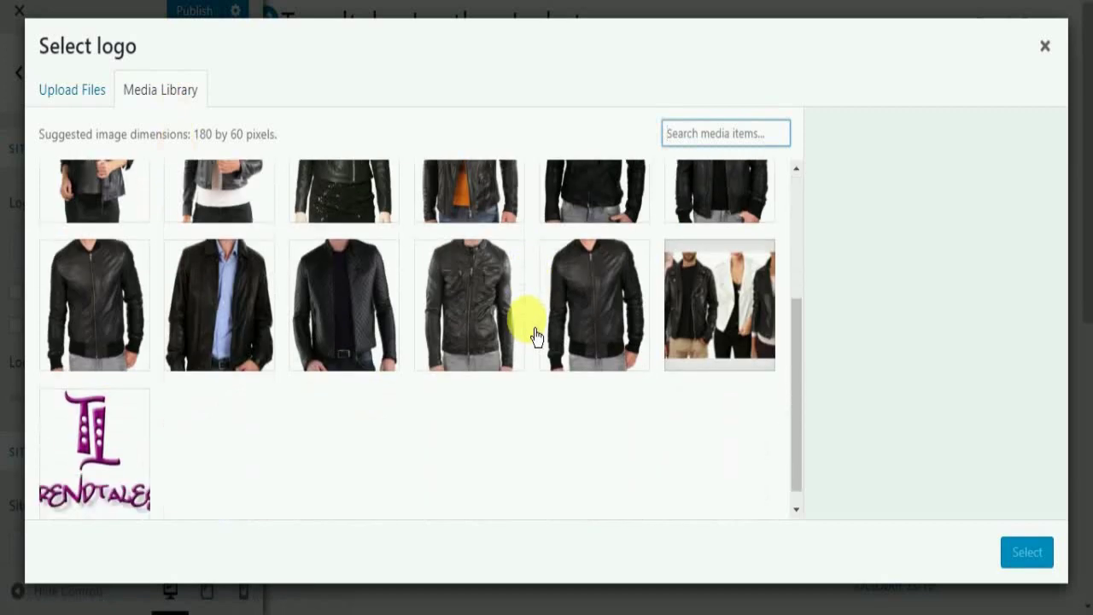
pyautogui.scroll(-1, 536, 335)
pyautogui.click(755, 286)
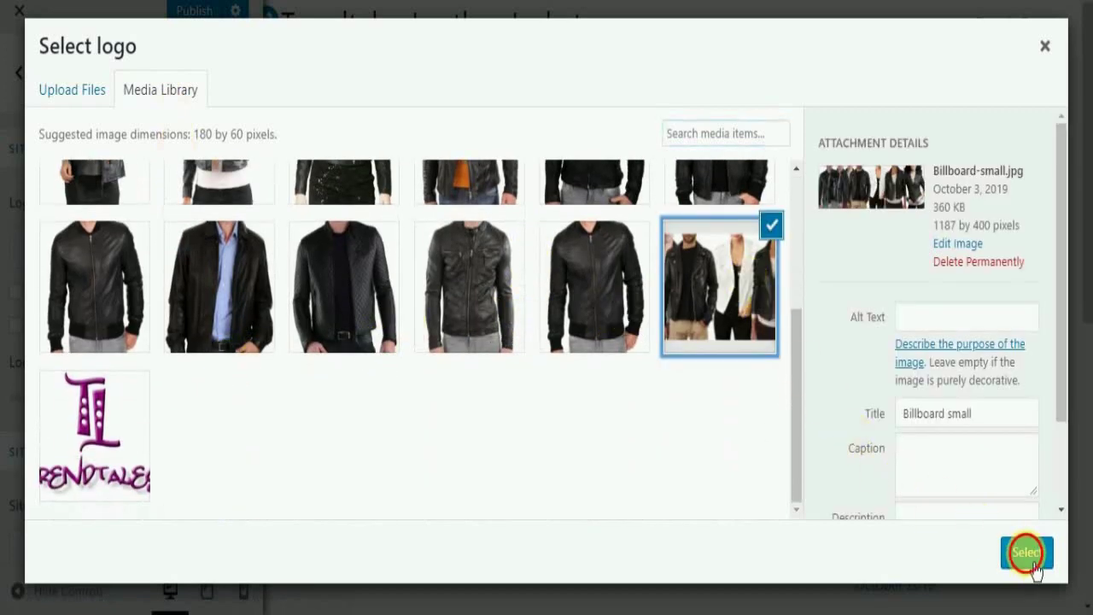
pyautogui.click(1027, 553)
pyautogui.click(905, 553)
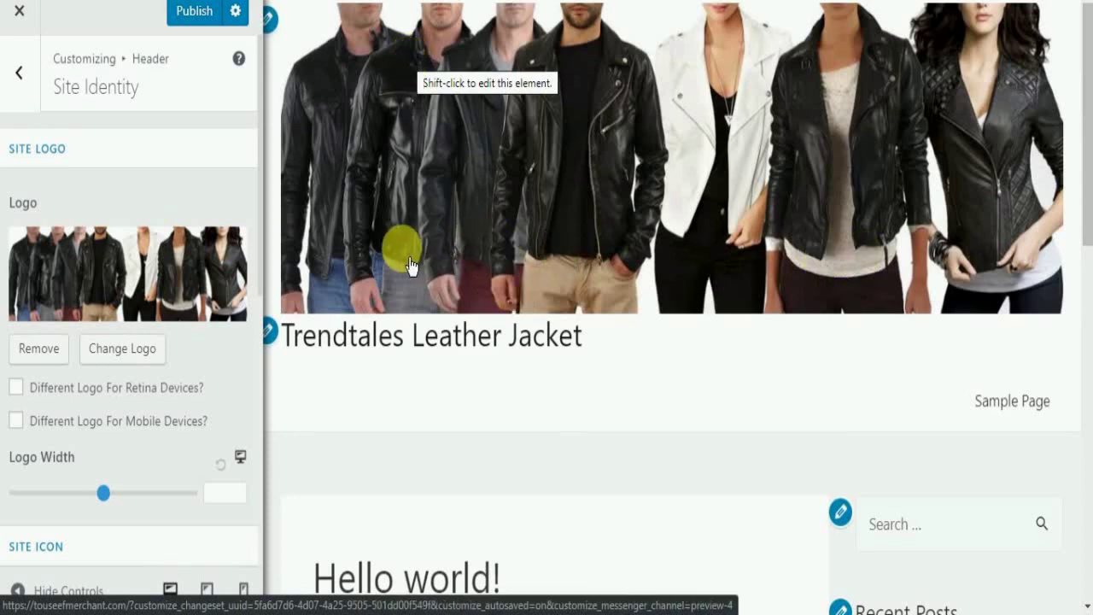
# - Reduce the site title's font size to 30 px for desktop in the title typography settings
pyautogui.scroll(-5, 91, 317)
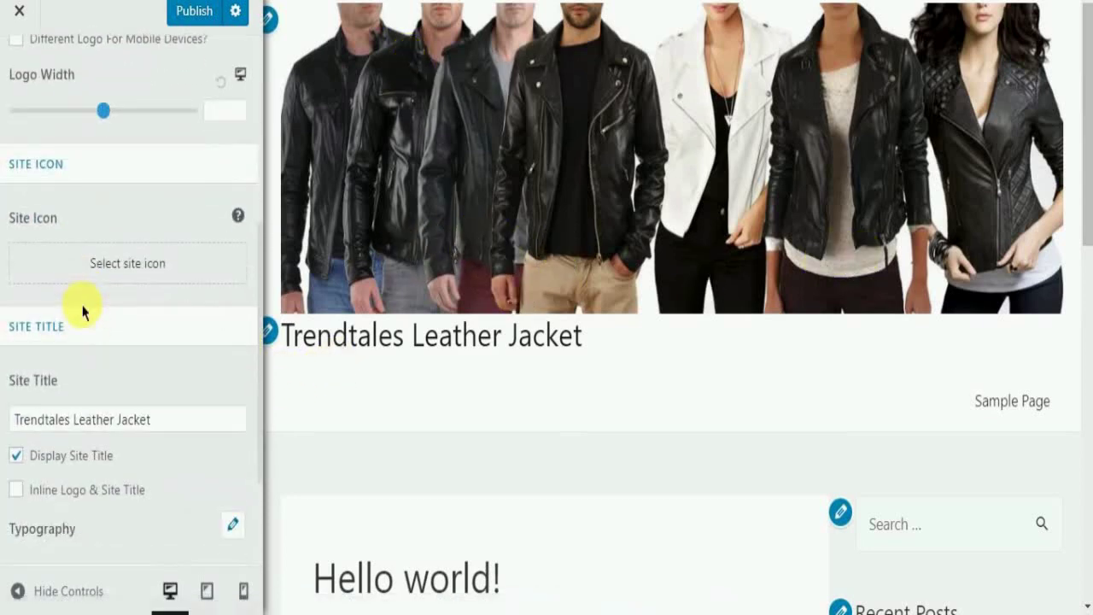
pyautogui.scroll(-2, 15, 493)
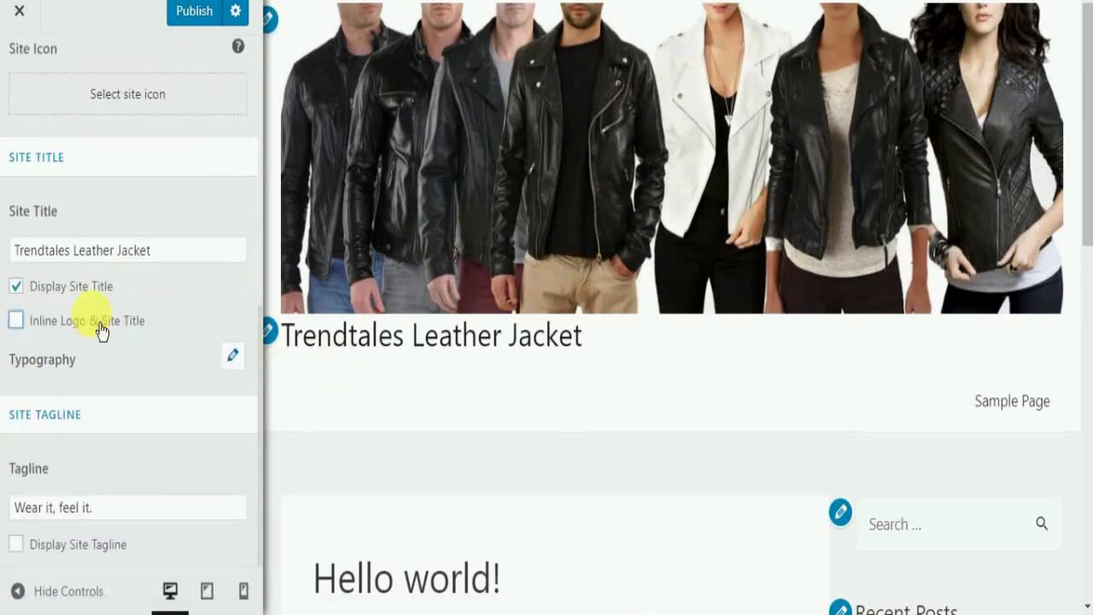
pyautogui.click(61, 380)
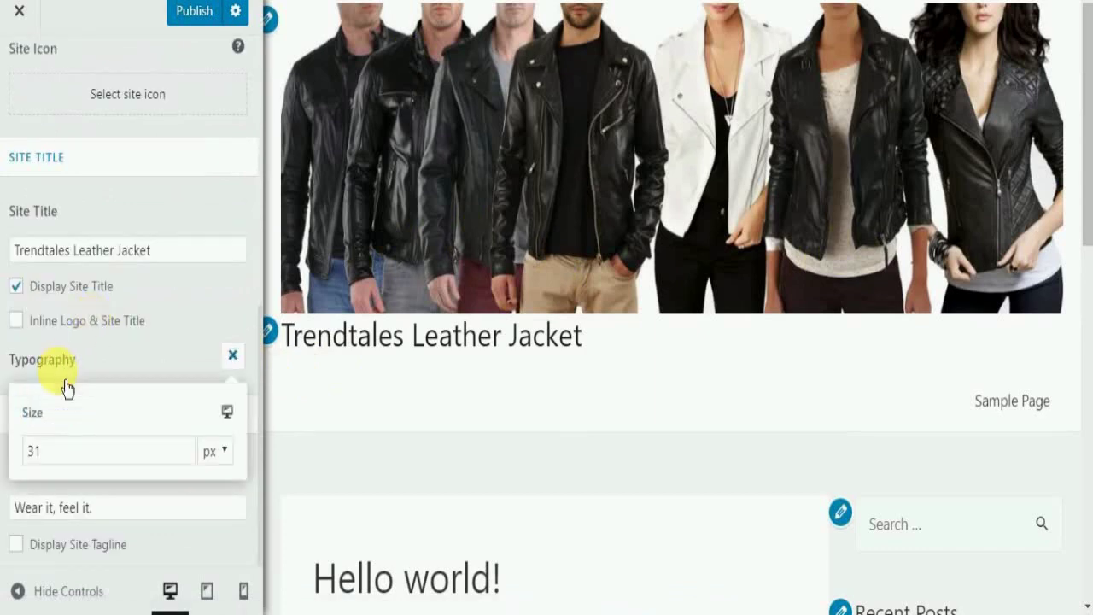
pyautogui.click(184, 456)
pyautogui.click(183, 446)
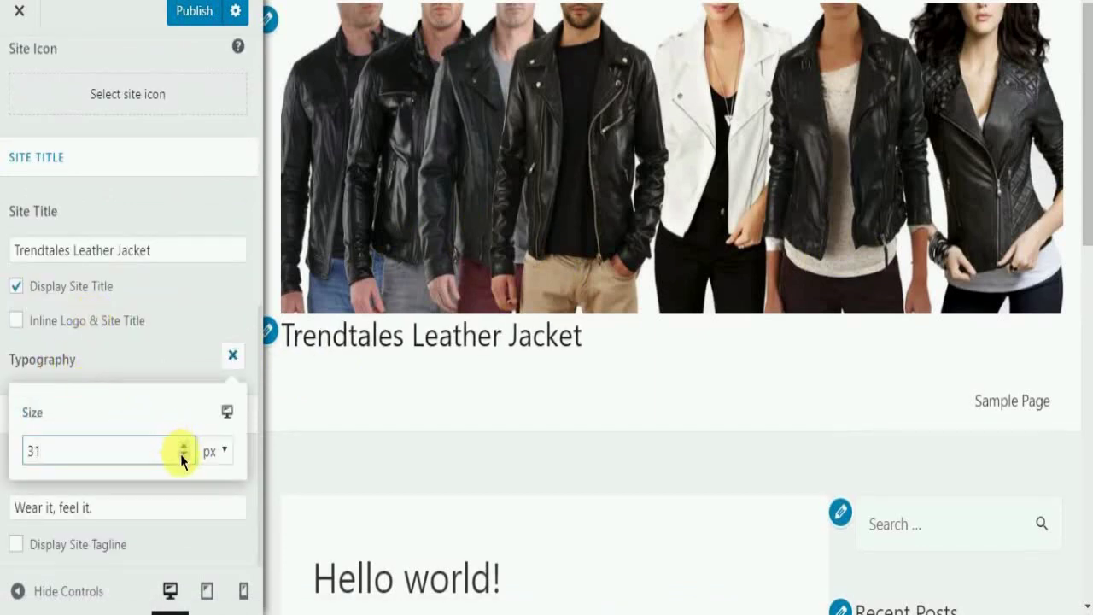
pyautogui.click(182, 456)
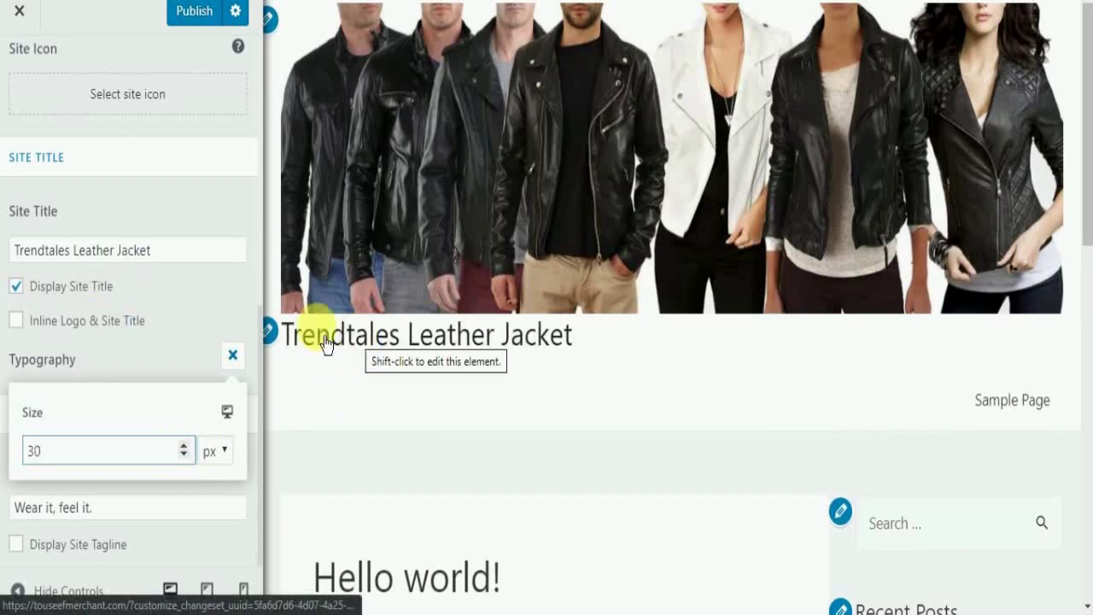
# - Change the site title to TRENDTALES
pyautogui.click(86, 262)
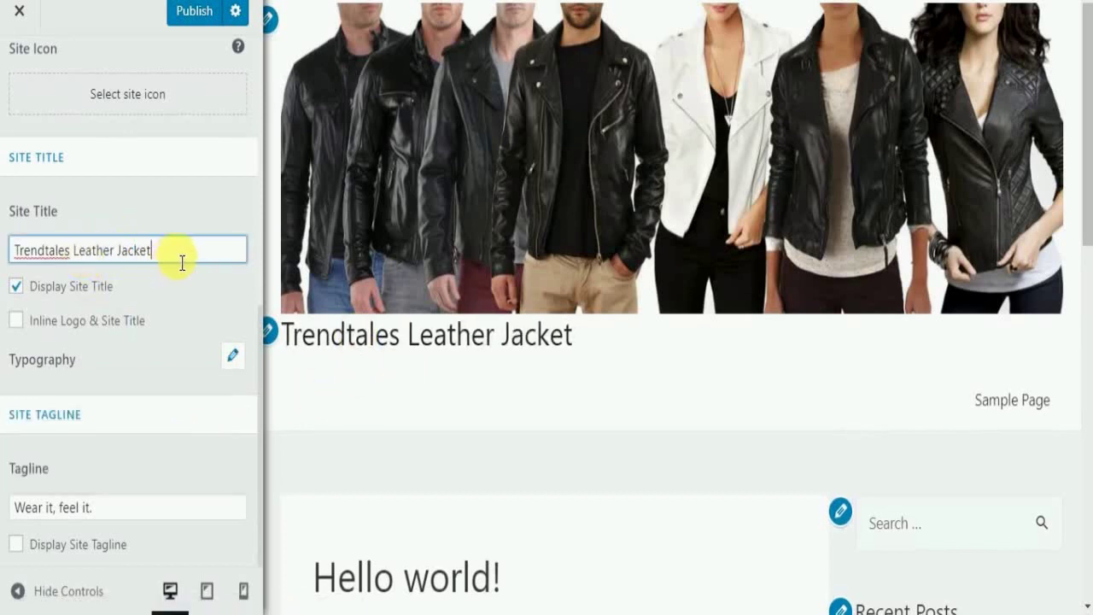
pyautogui.moveTo(180, 259); pyautogui.dragTo(89, 262)
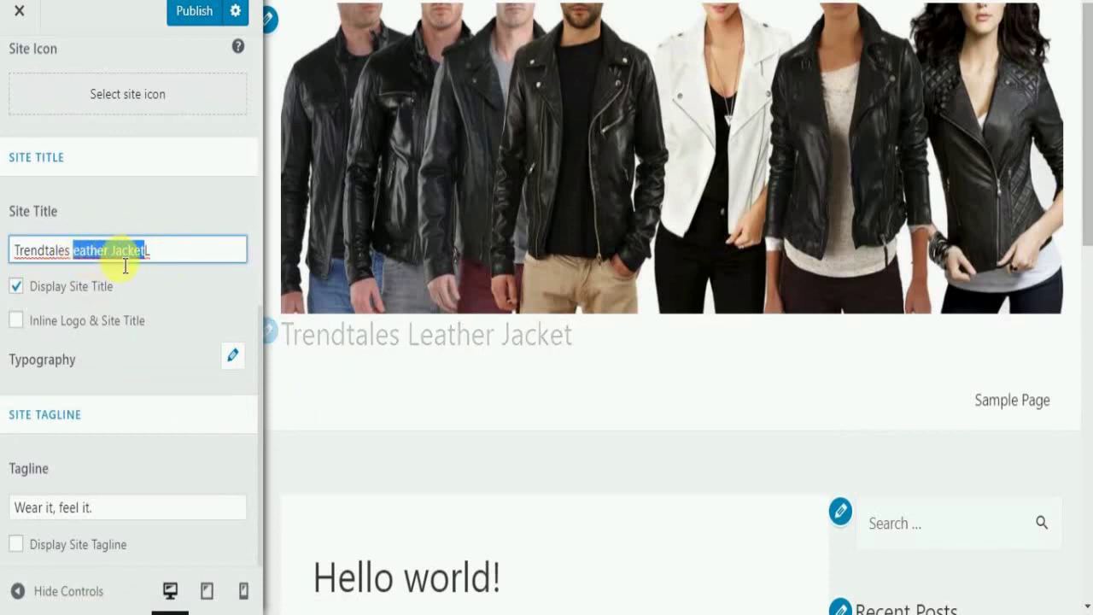
pyautogui.press('BackSpace')
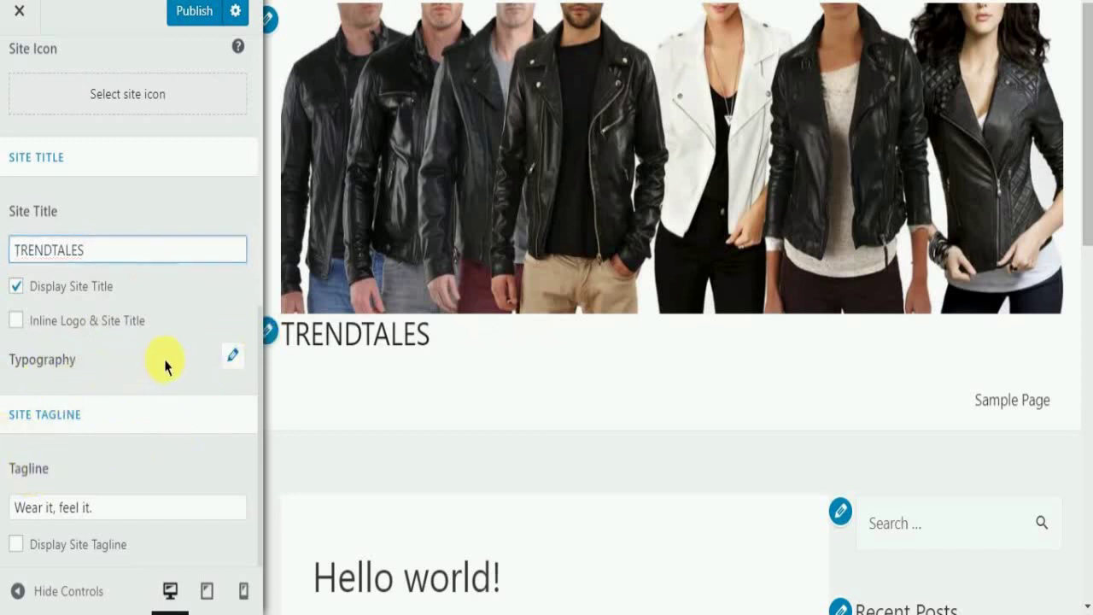
# - Check the site title's font size and header preview for desktop, tablet and mobile
pyautogui.click(232, 354)
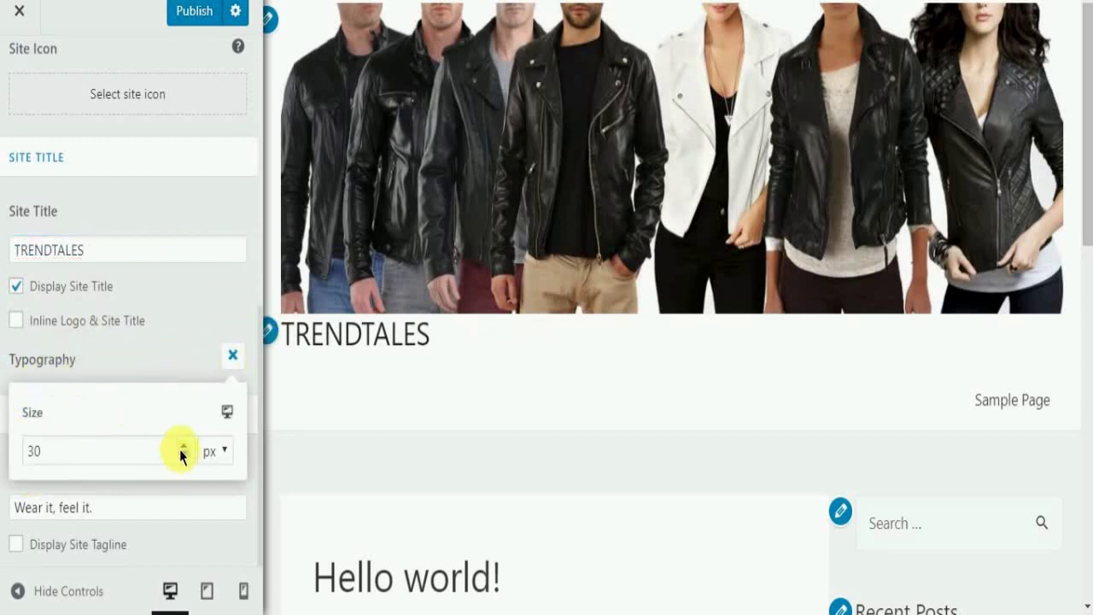
pyautogui.click(227, 413)
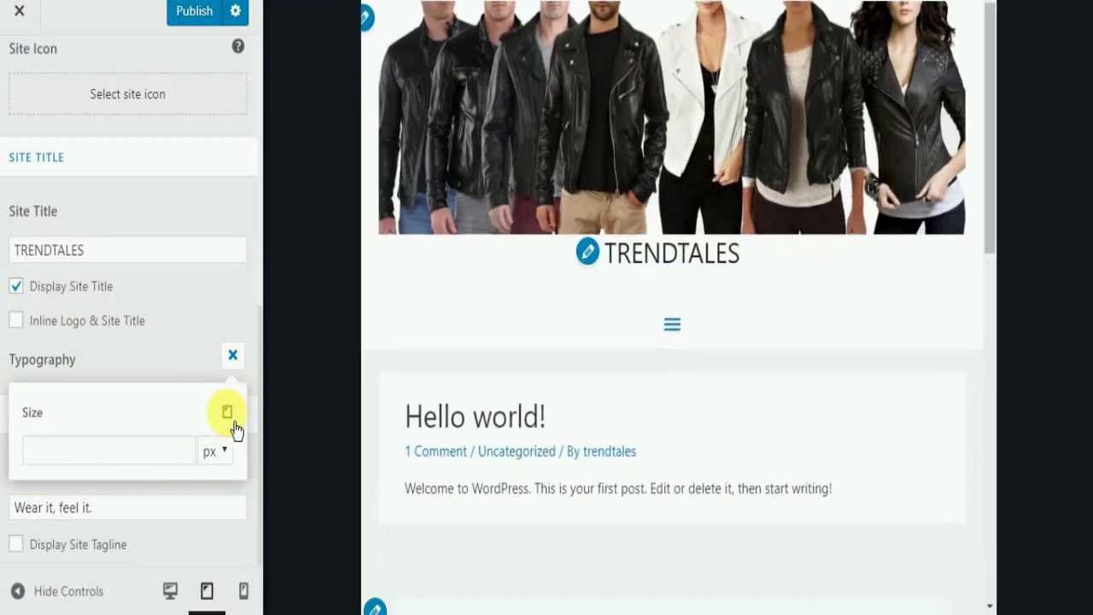
pyautogui.click(234, 424)
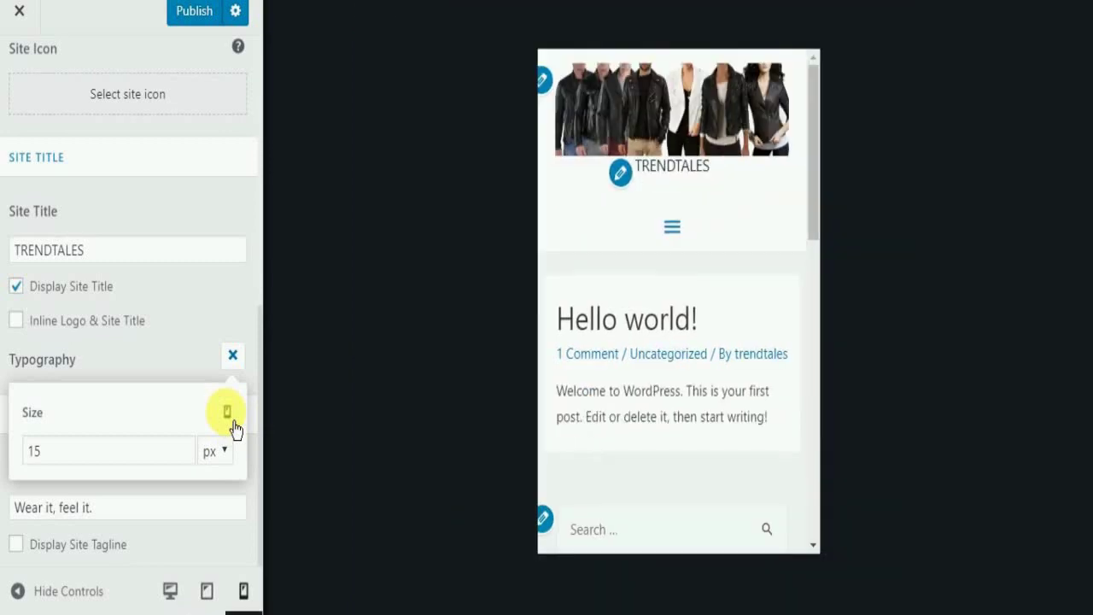
pyautogui.click(234, 425)
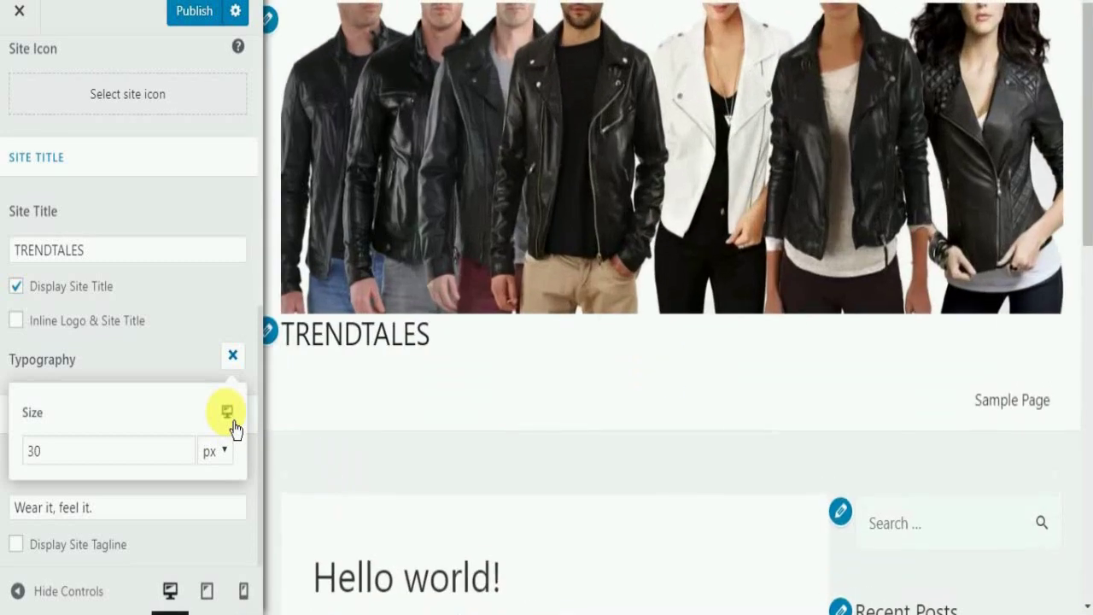
pyautogui.click(234, 424)
pyautogui.click(234, 425)
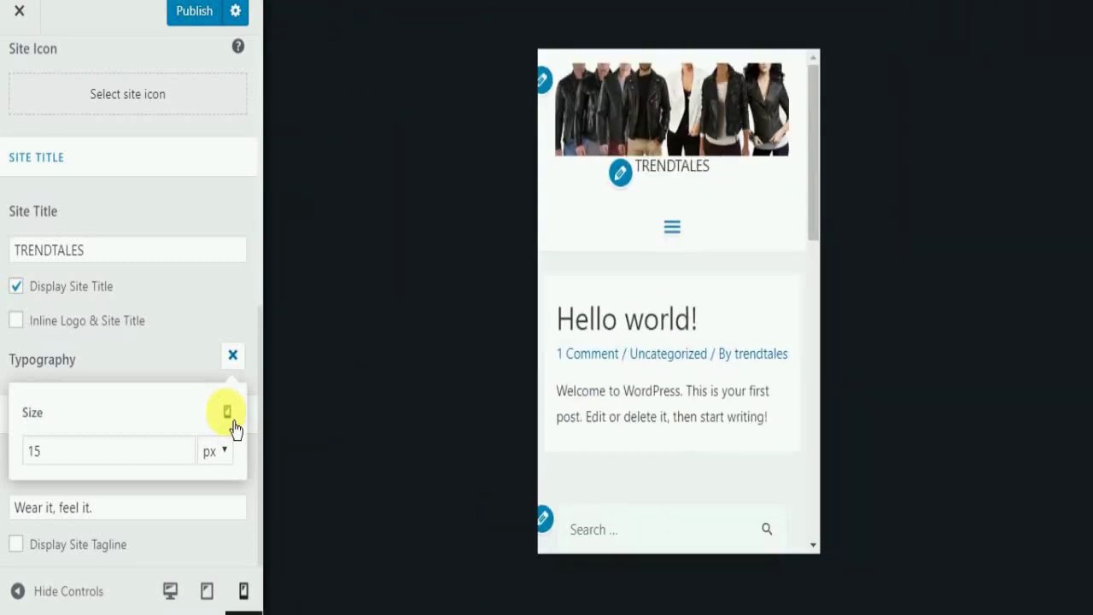
pyautogui.click(234, 424)
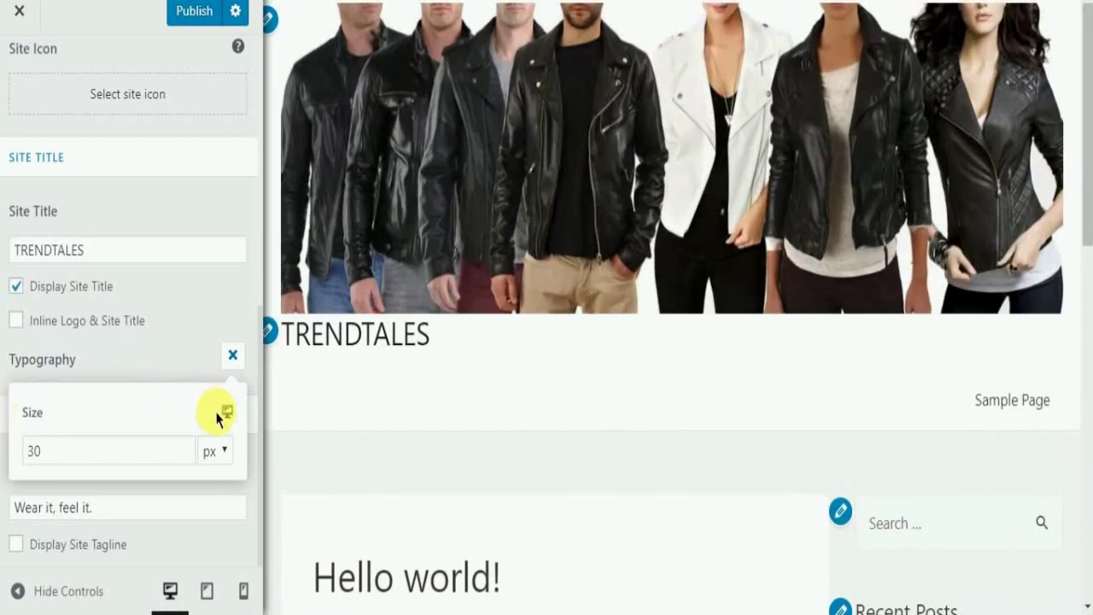
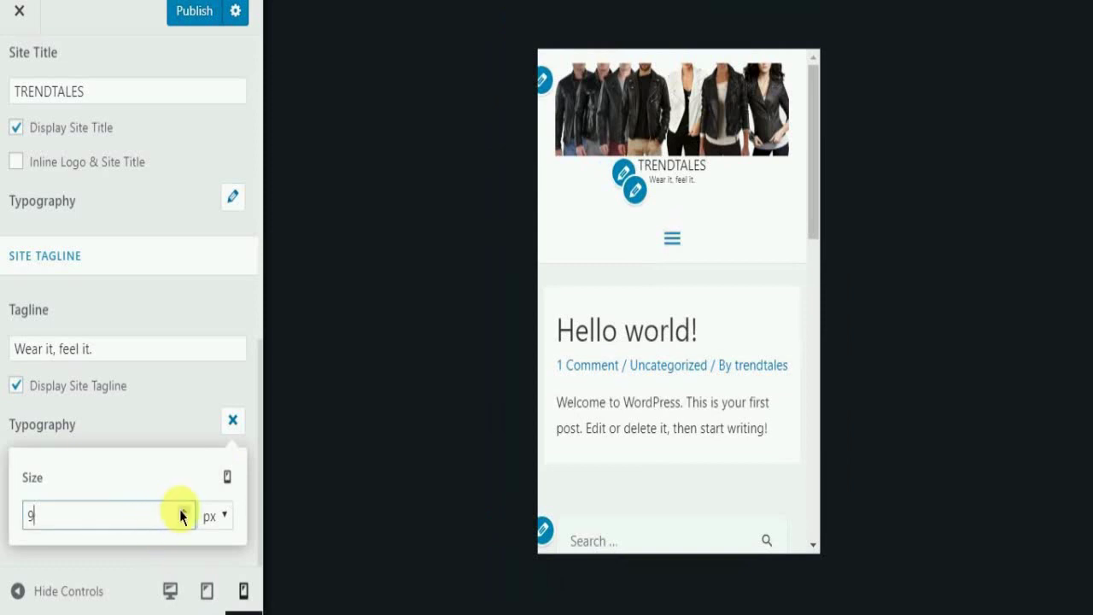
# - Set the site tagline's font size to 8 px for mobile and close its typography options
pyautogui.click(184, 520)
pyautogui.click(184, 520)
pyautogui.click(232, 419)
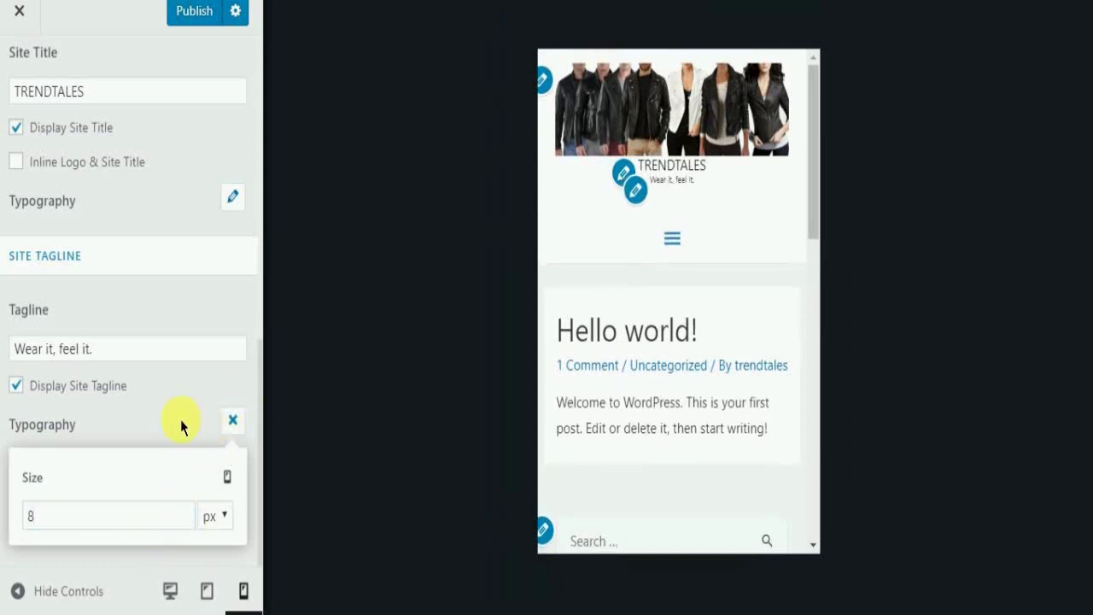
# - Switch the Primary Header to the centered logo layout while viewing the desktop preview
pyautogui.scroll(3, 179, 420)
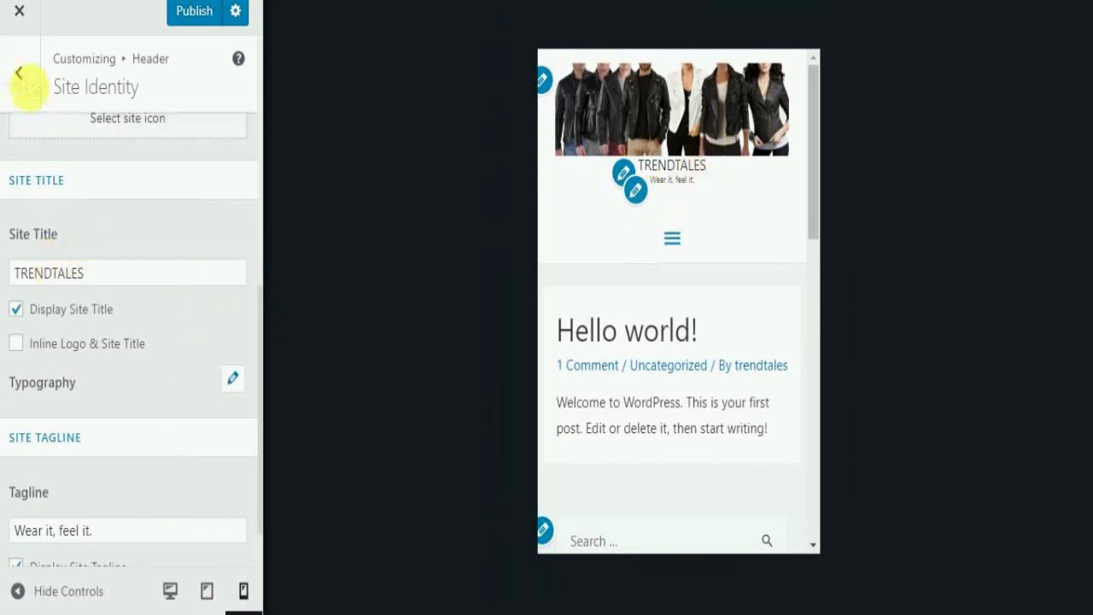
pyautogui.click(20, 83)
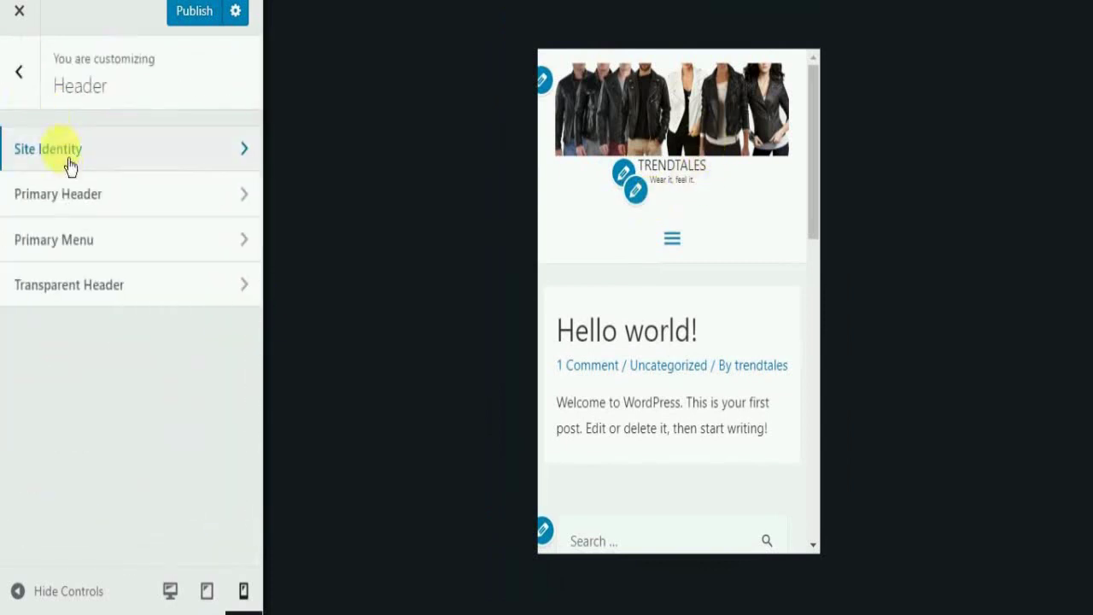
pyautogui.click(139, 203)
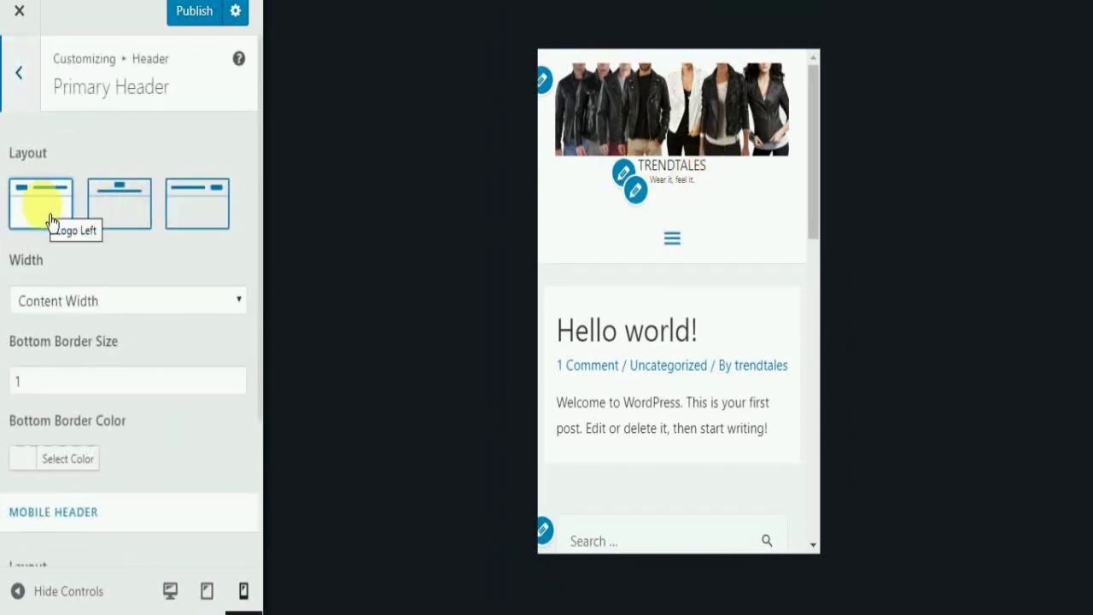
pyautogui.click(170, 590)
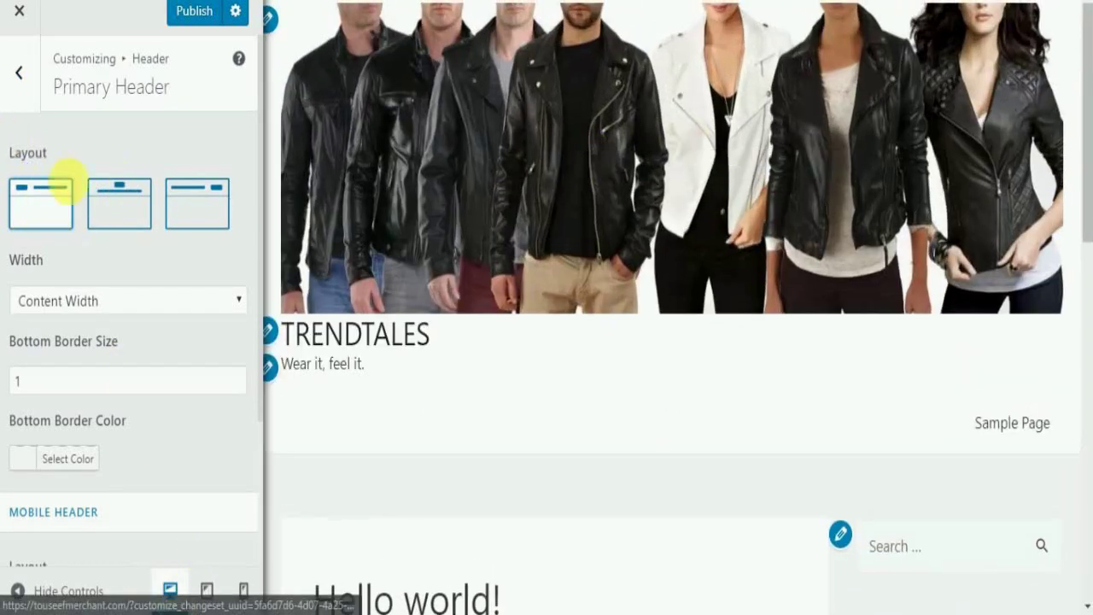
pyautogui.click(127, 201)
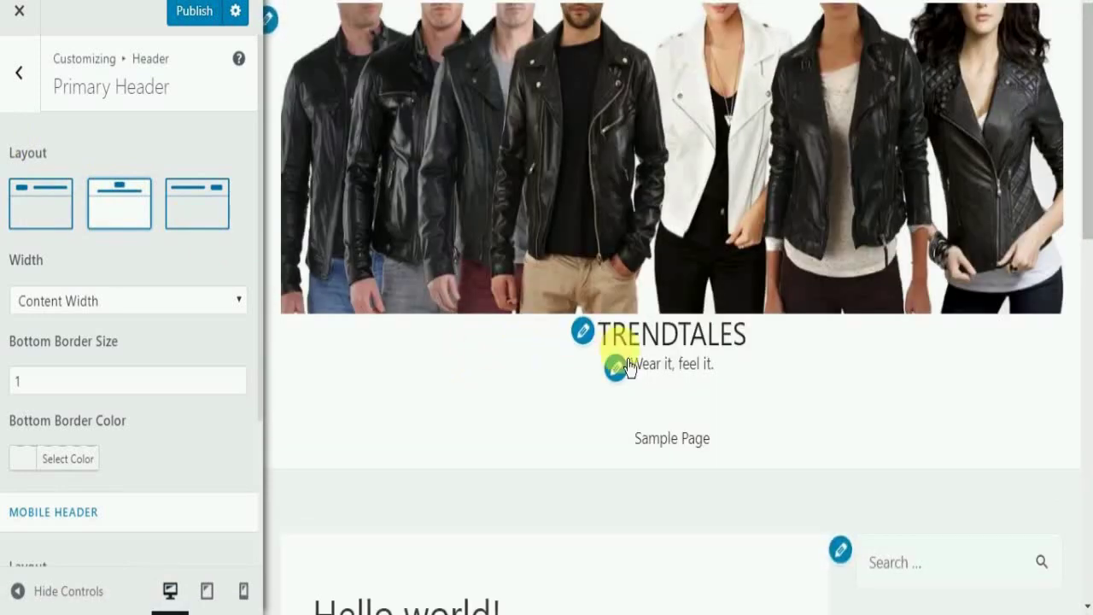
# - Try the side-by-side Mobile Header layout in the tablet preview, and return to the Stack layout
pyautogui.scroll(-3, 34, 298)
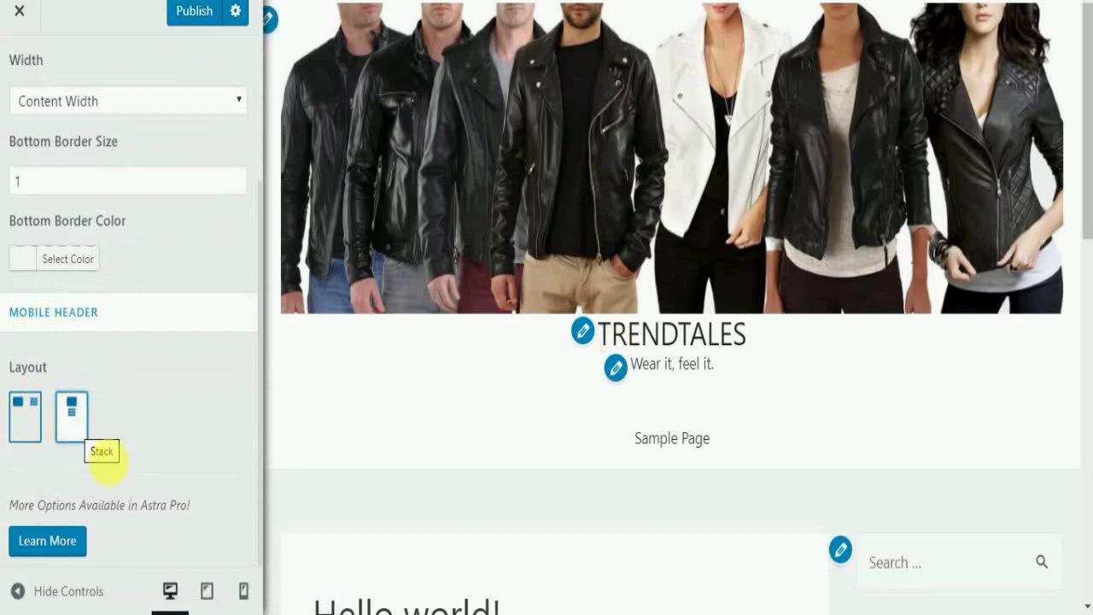
pyautogui.click(207, 590)
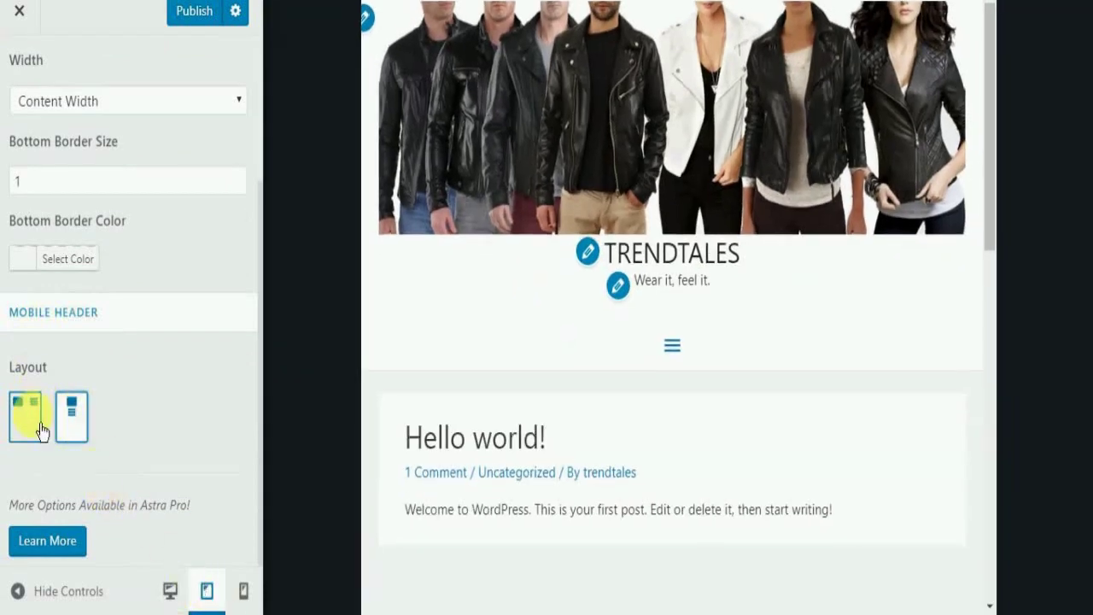
pyautogui.click(40, 429)
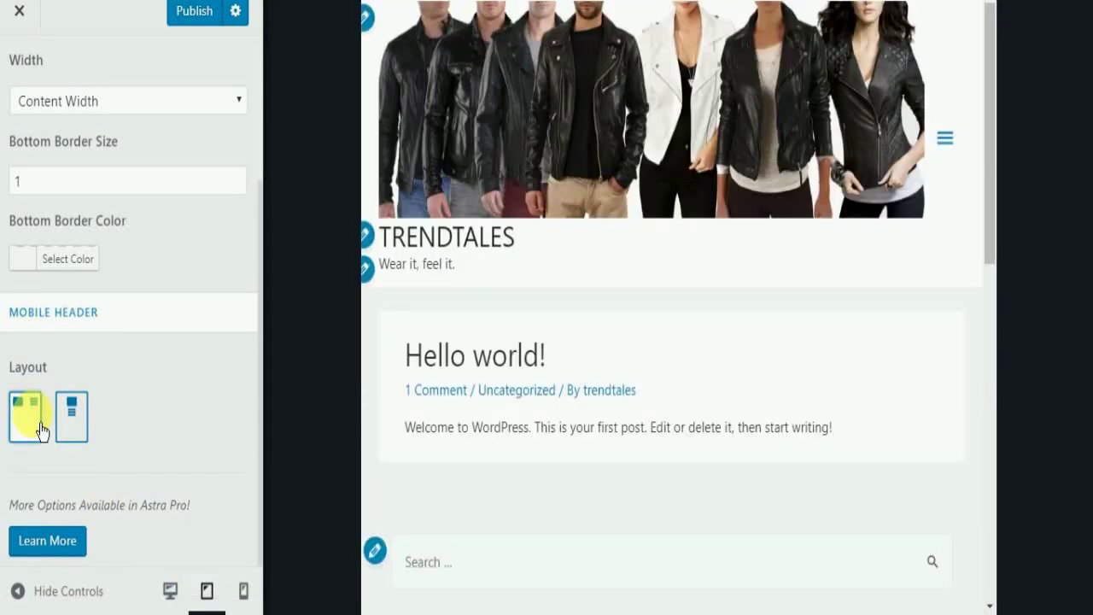
pyautogui.click(83, 434)
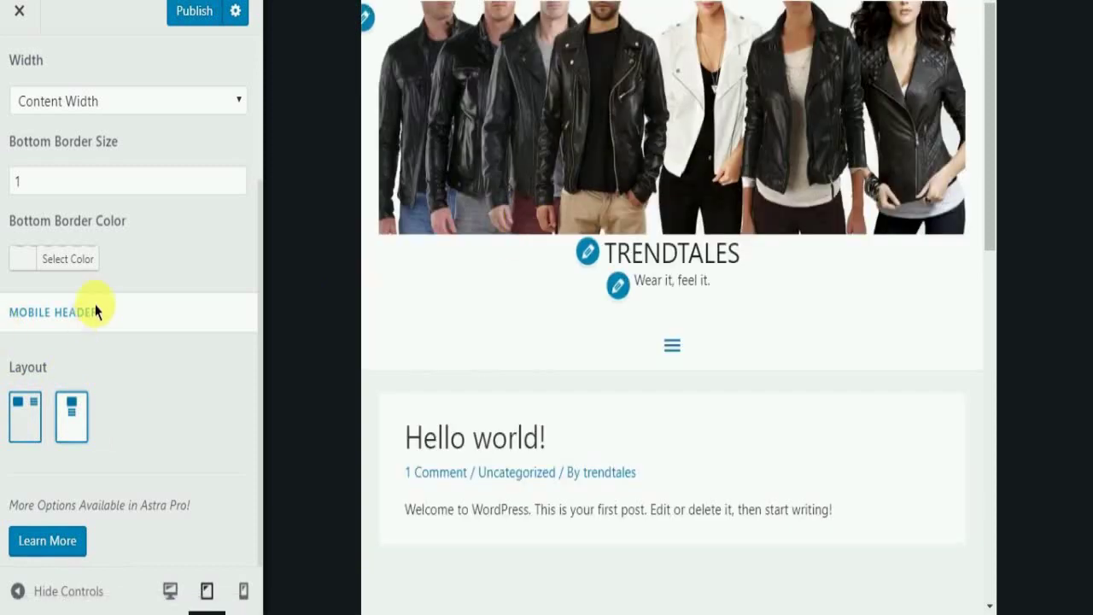
# - Set the body and content font family to Courier in the global Base Typography settings
pyautogui.scroll(3, 42, 188)
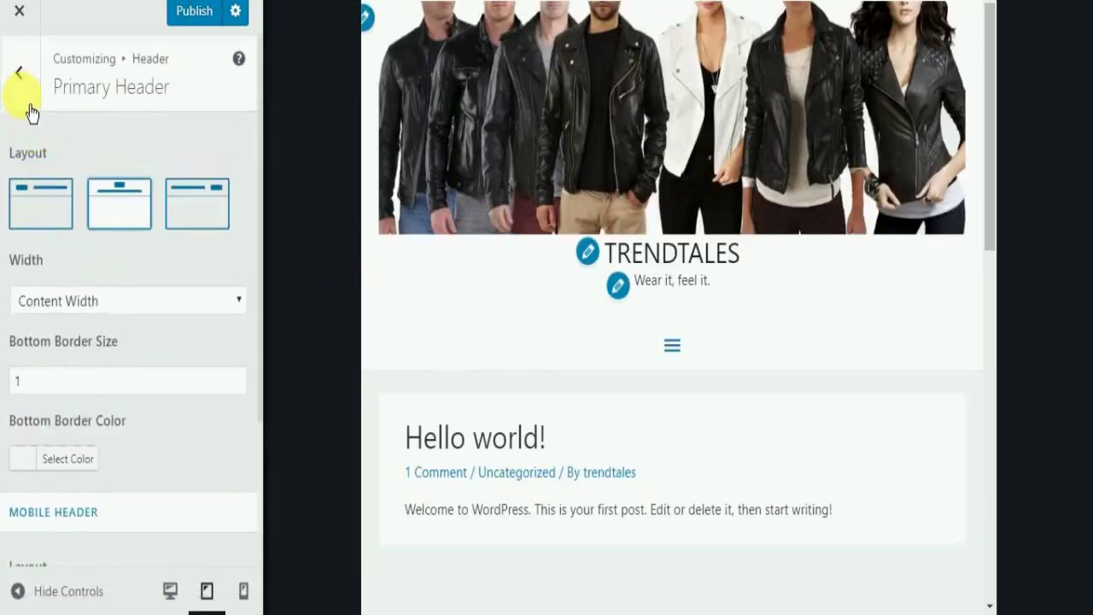
pyautogui.click(21, 74)
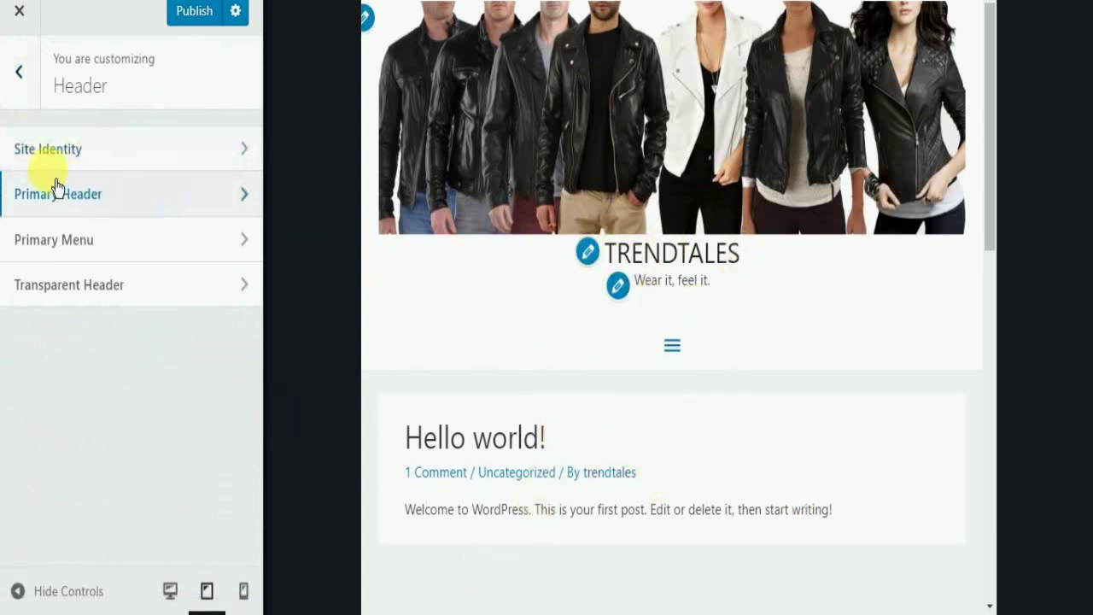
pyautogui.click(38, 96)
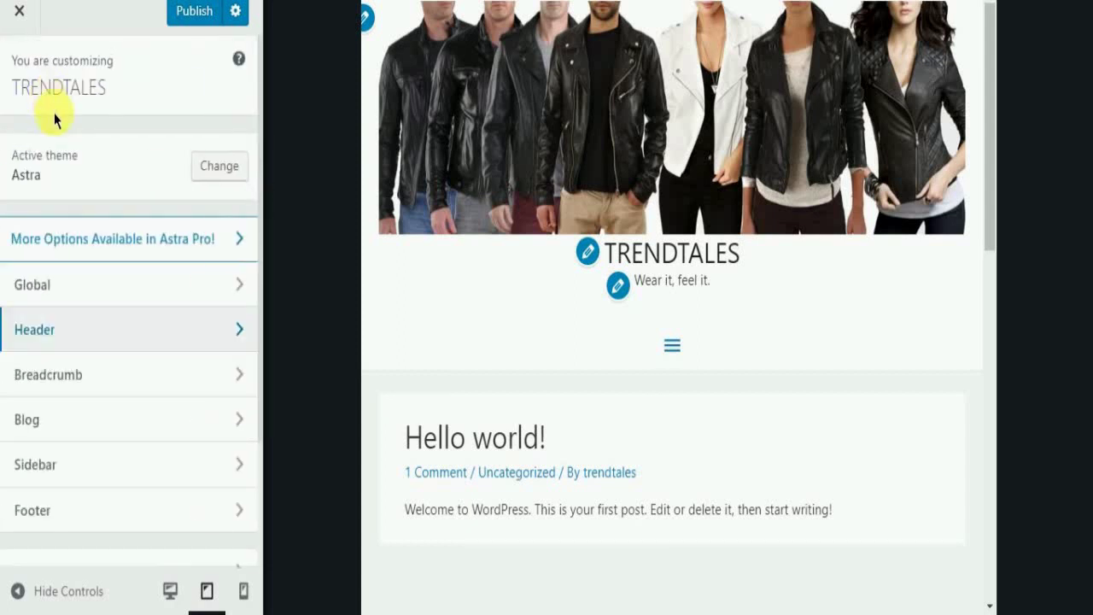
pyautogui.click(90, 299)
pyautogui.click(126, 161)
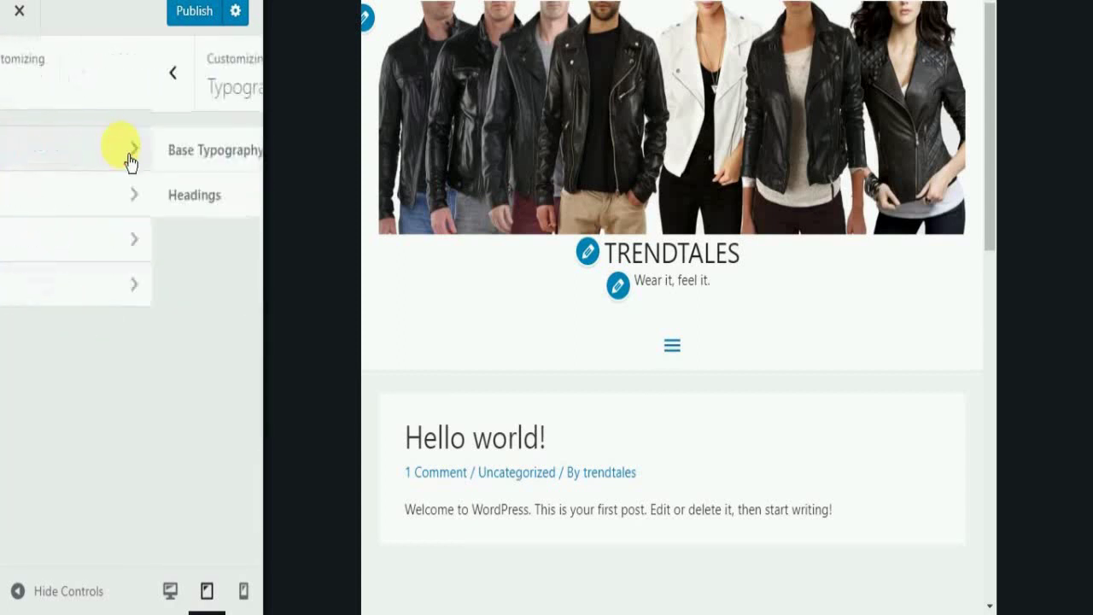
pyautogui.click(119, 167)
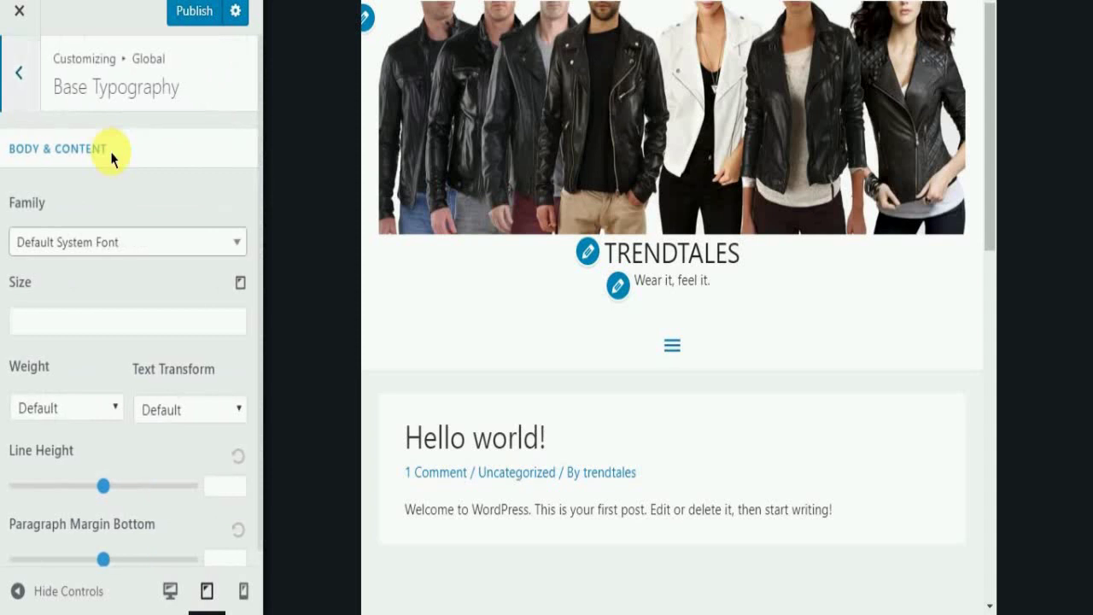
pyautogui.click(118, 254)
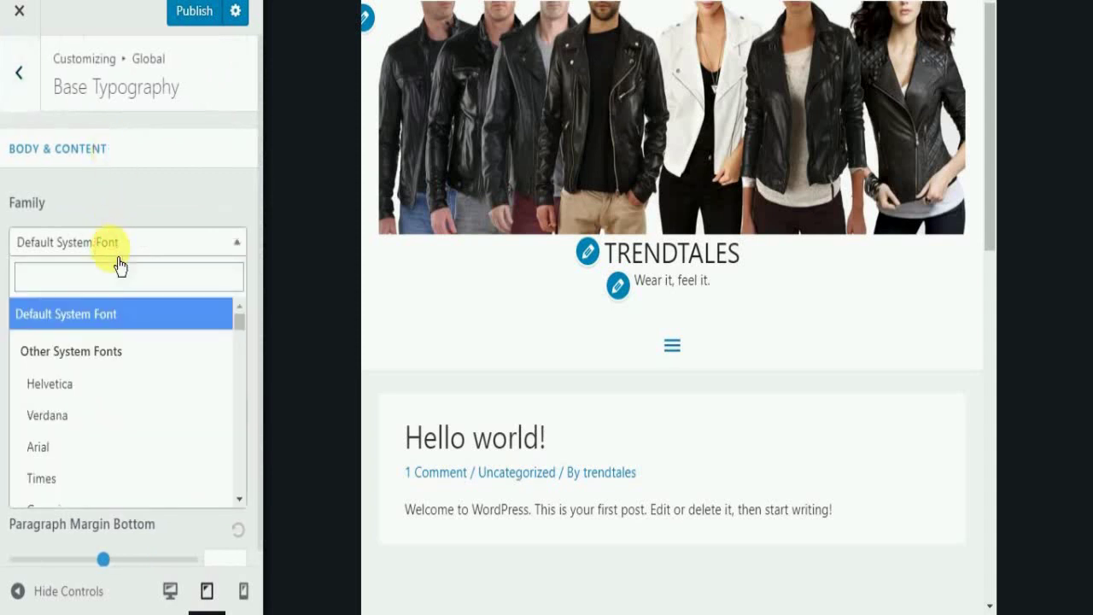
pyautogui.scroll(-1, 86, 341)
pyautogui.click(81, 455)
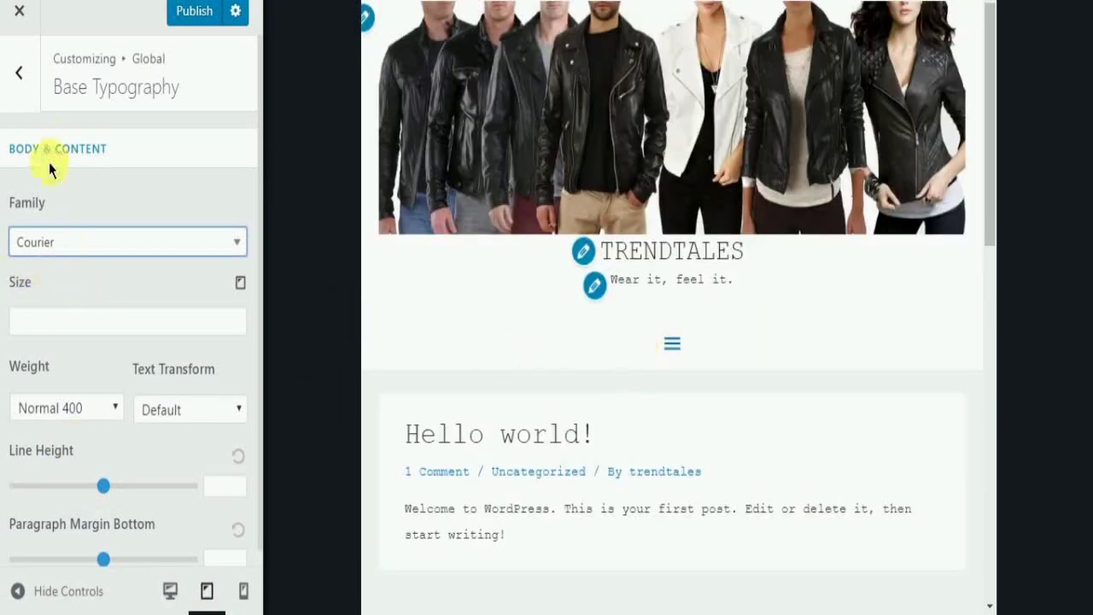
# - Review the remaining Base Typography options and the size settings for each level in Headings
pyautogui.scroll(-1, 122, 330)
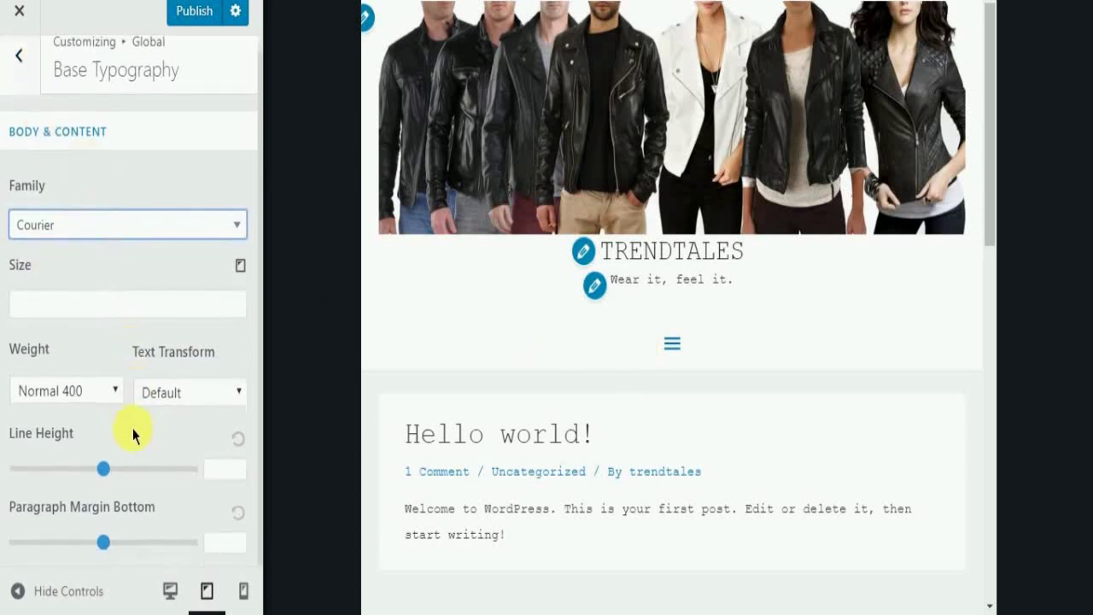
pyautogui.scroll(1, 128, 409)
pyautogui.click(25, 81)
pyautogui.click(95, 193)
pyautogui.scroll(-6, 181, 331)
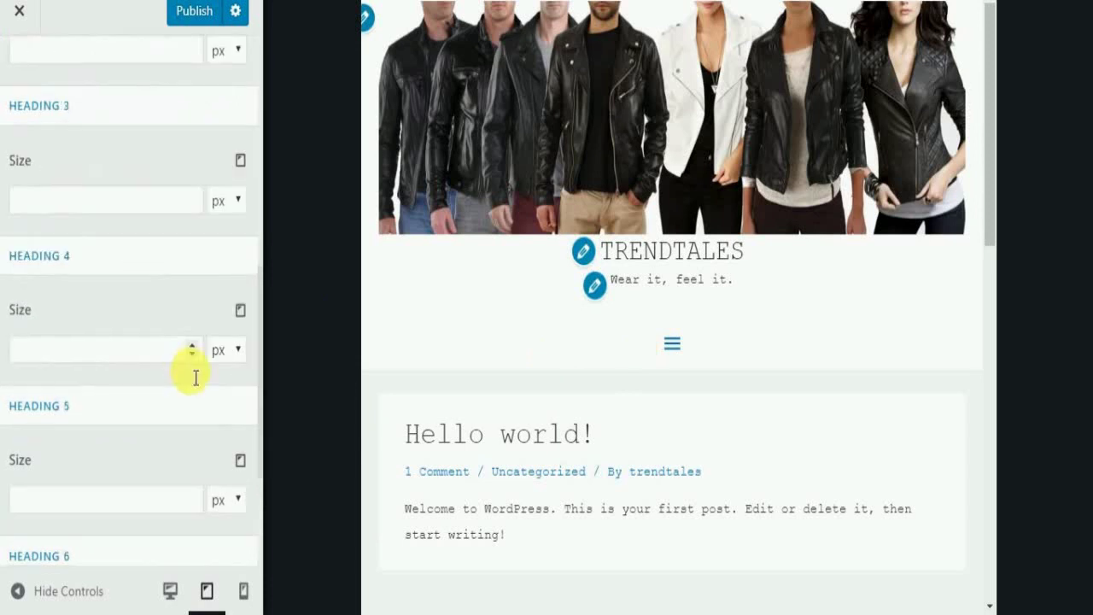
pyautogui.scroll(6, 193, 374)
pyautogui.click(32, 96)
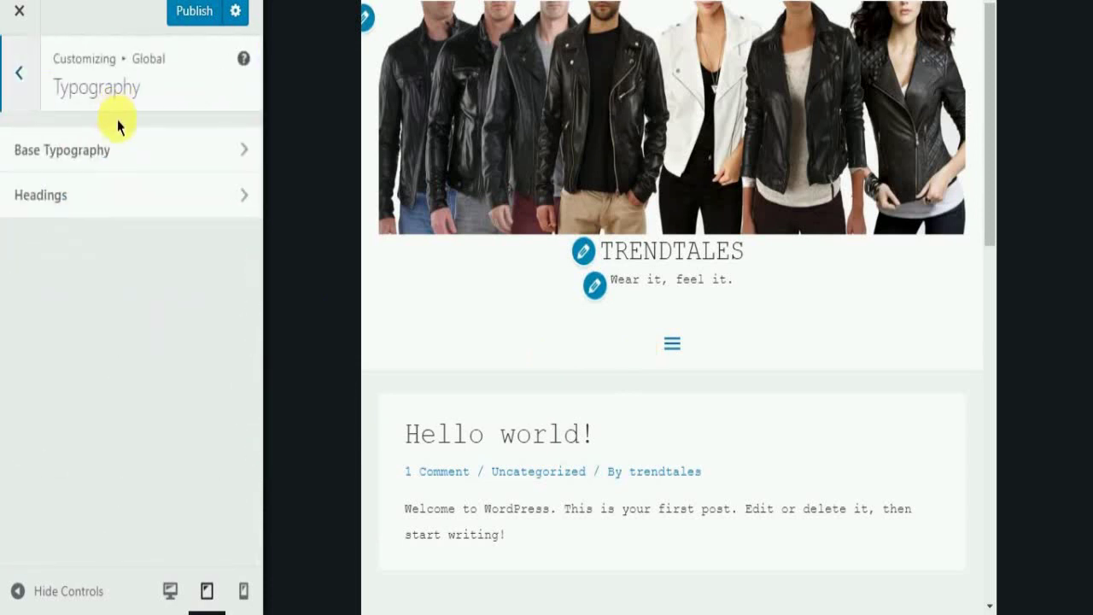
# - Review the text, theme, link and background options under Base Colors in the global Colors settings
pyautogui.click(30, 90)
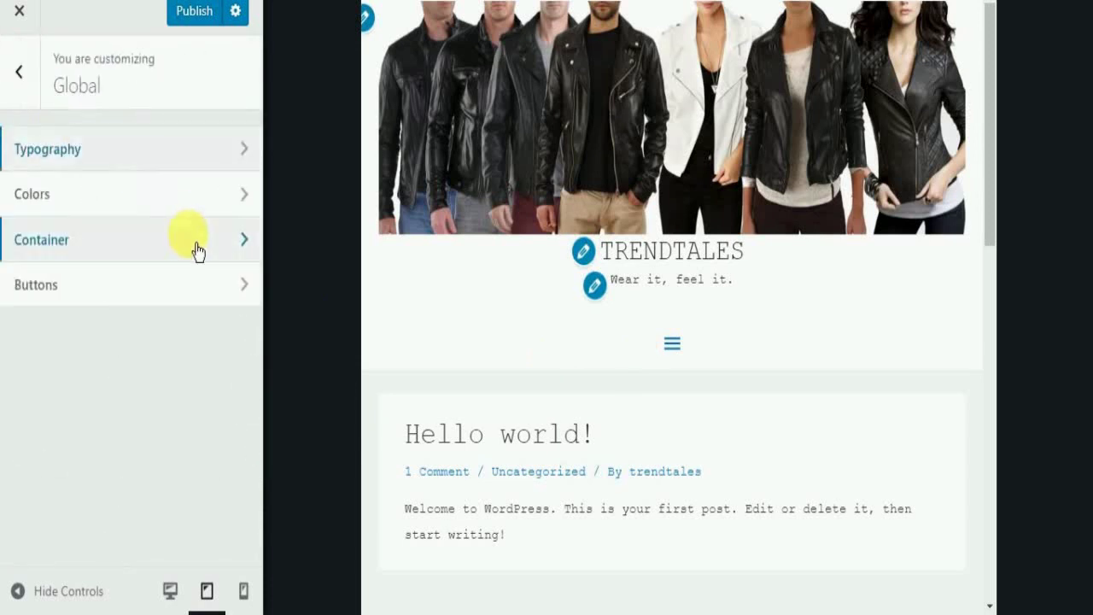
pyautogui.click(82, 201)
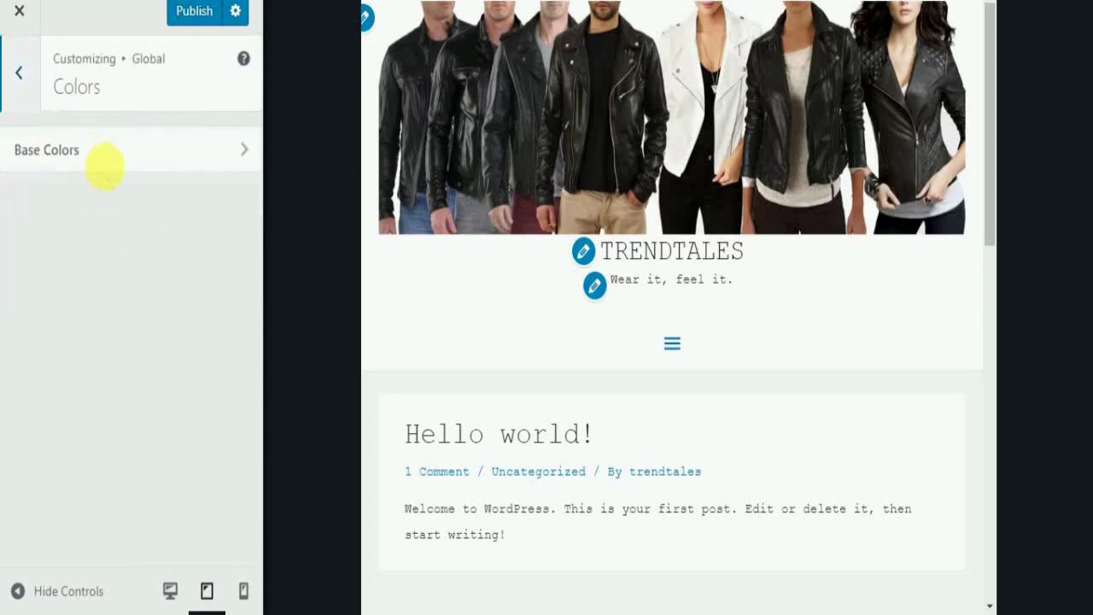
pyautogui.click(115, 171)
pyautogui.scroll(-3, 166, 293)
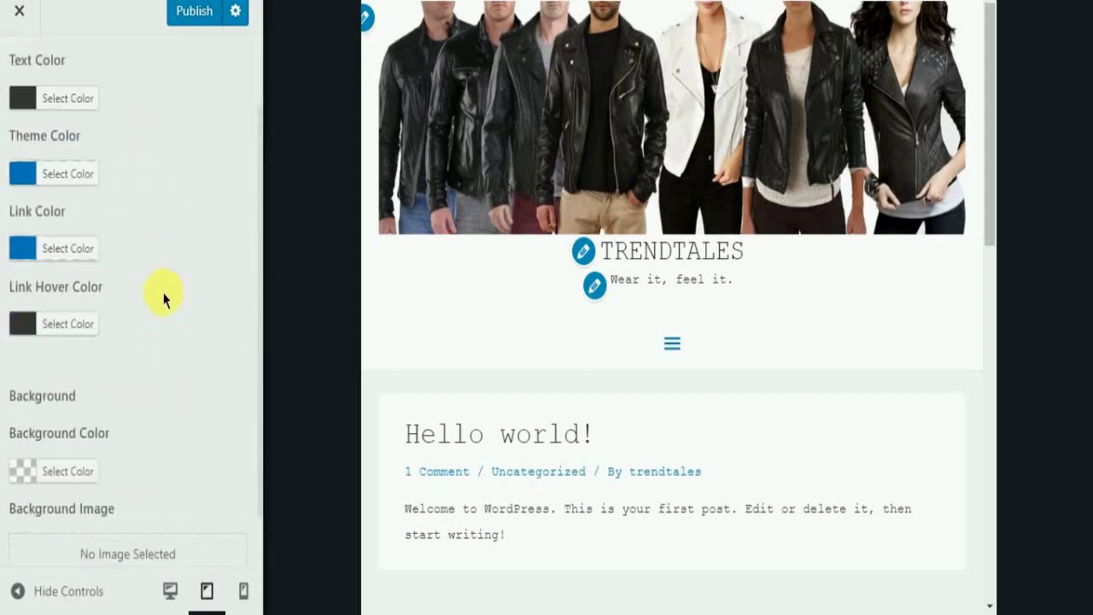
pyautogui.scroll(3, 42, 183)
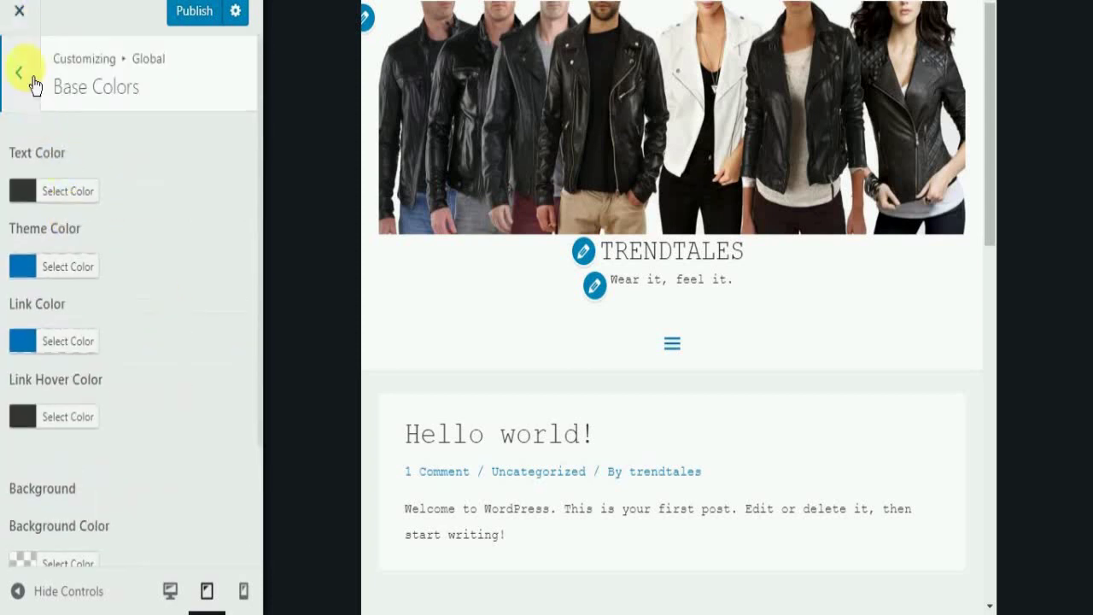
pyautogui.click(30, 80)
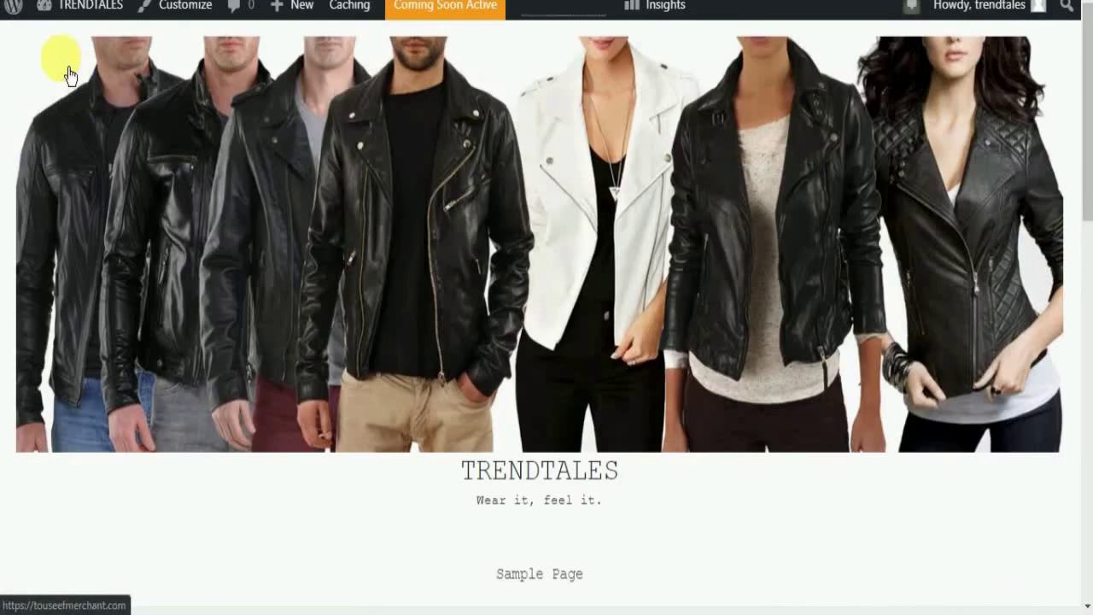
# - From the site dashboard, create a new post titled "Best mens Leather jacket 2019" with the paragraph "some description here"
pyautogui.moveTo(73, 9)
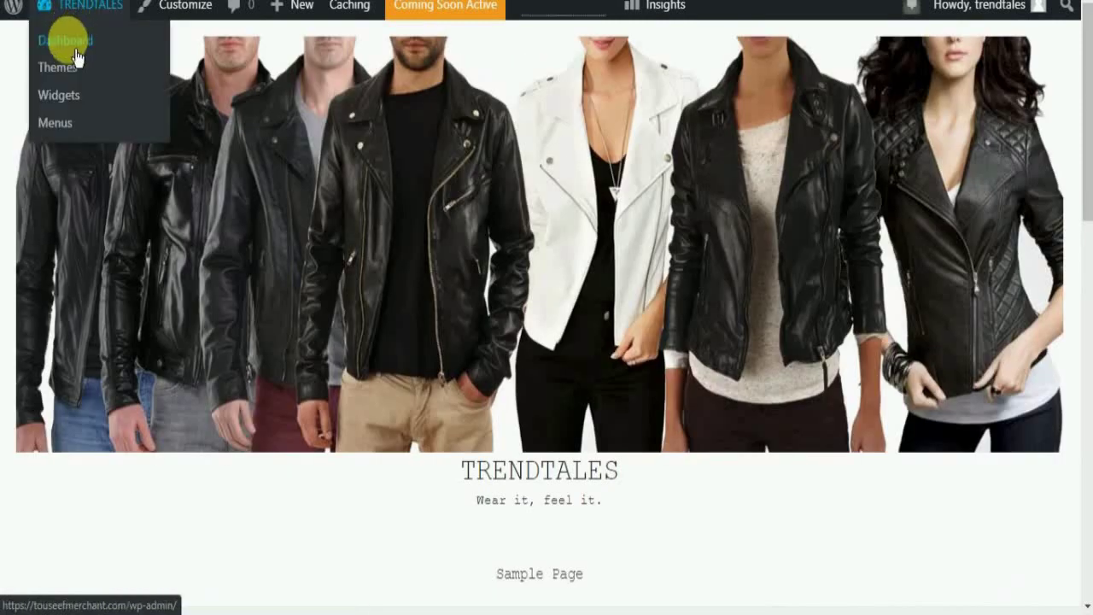
pyautogui.click(69, 41)
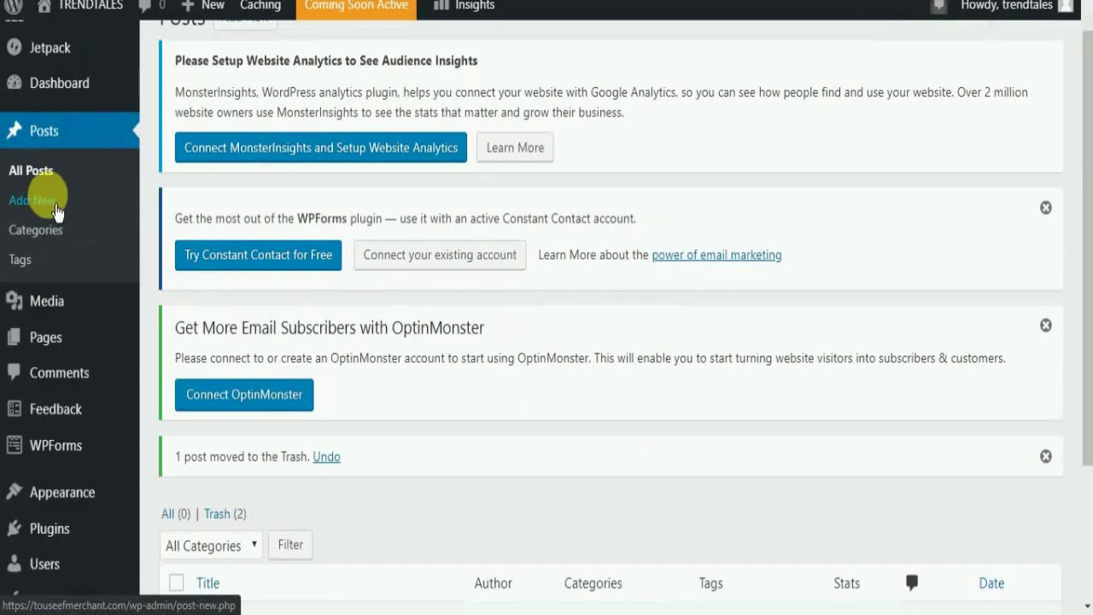
pyautogui.click(38, 201)
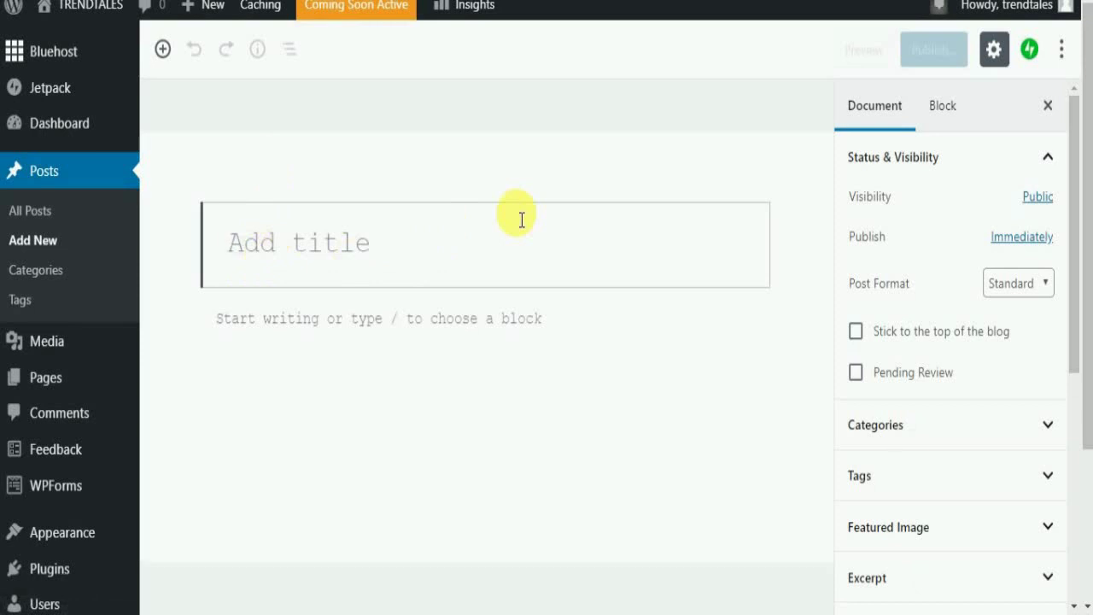
pyautogui.write('Best mens Leather jacket 2019')
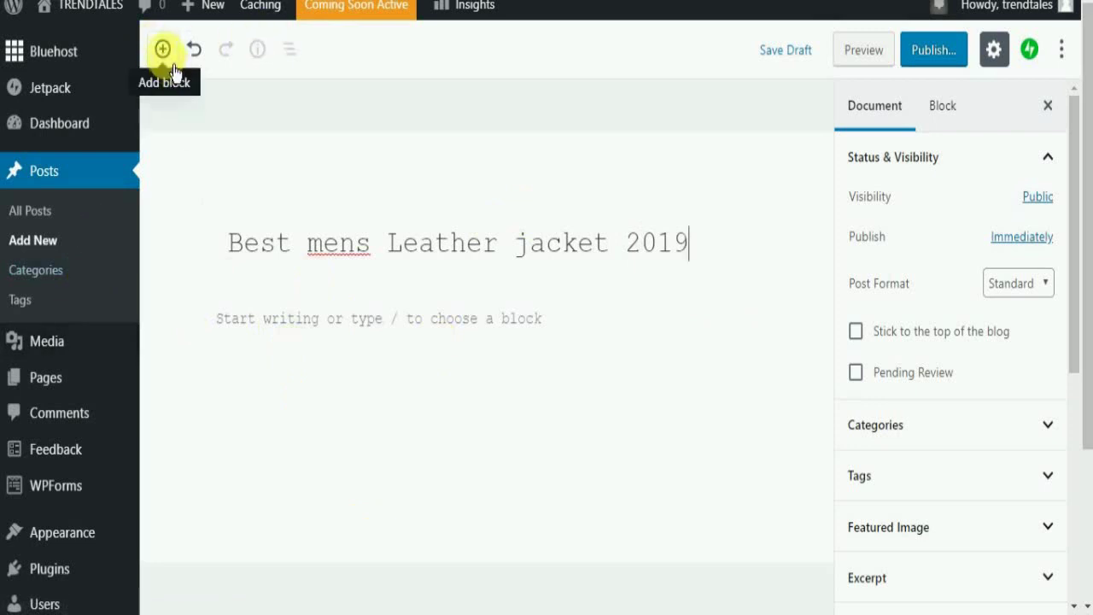
pyautogui.click(281, 323)
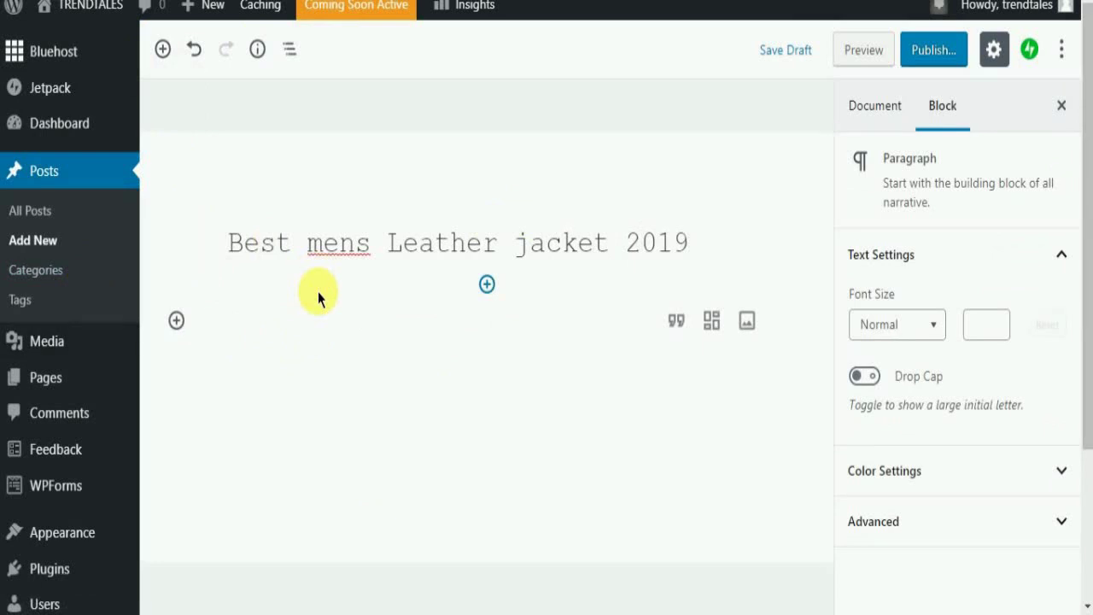
pyautogui.write('some description here')
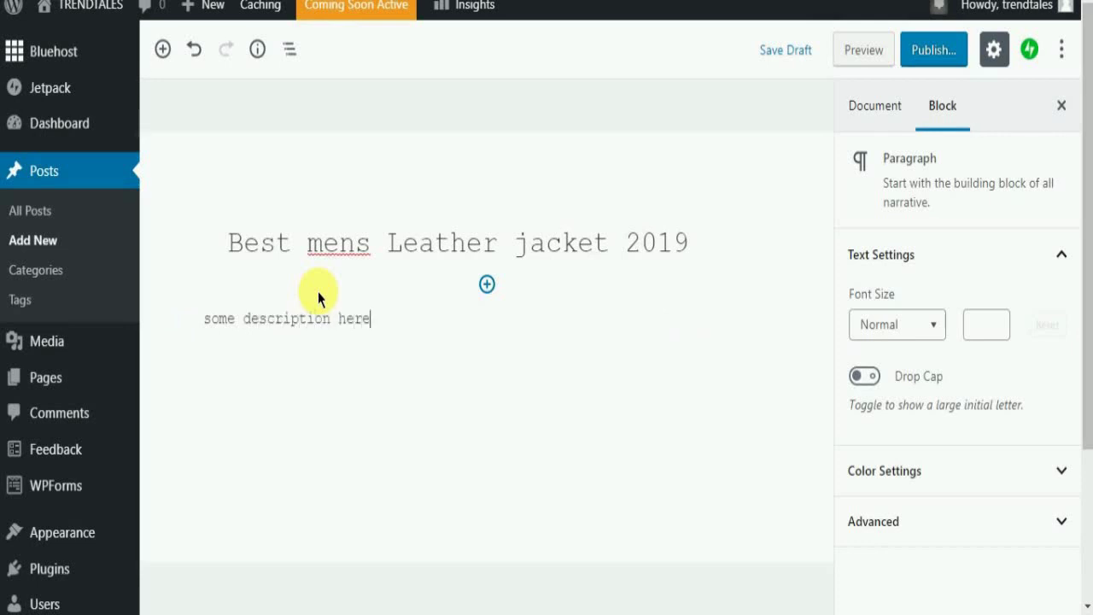
# - Look through the available block types and insert a Gallery block below the description paragraph
pyautogui.click(162, 50)
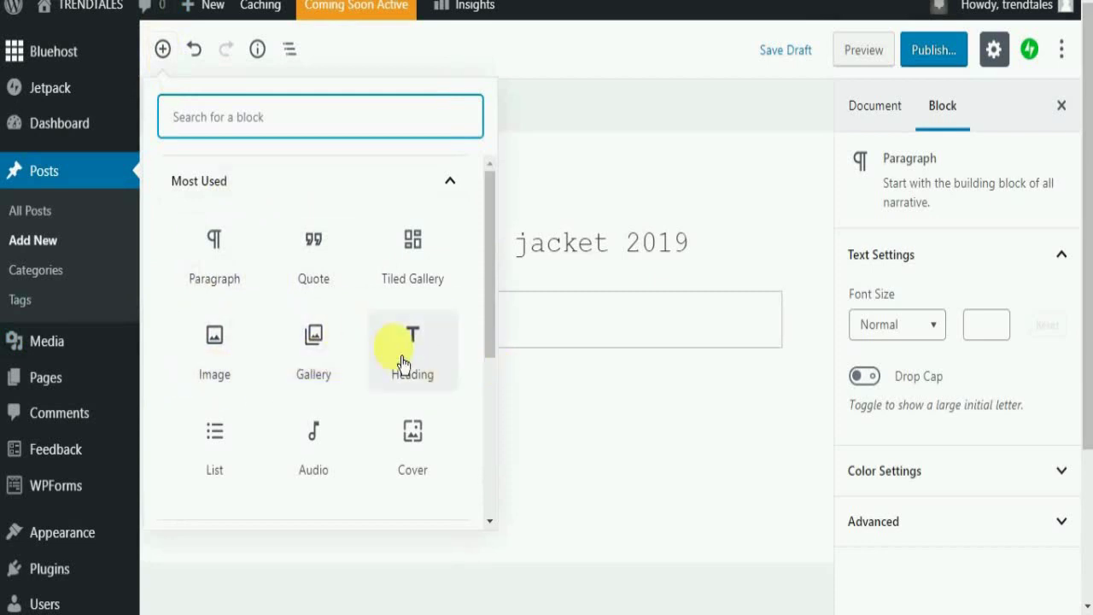
pyautogui.scroll(-1, 440, 313)
pyautogui.scroll(-2, 435, 312)
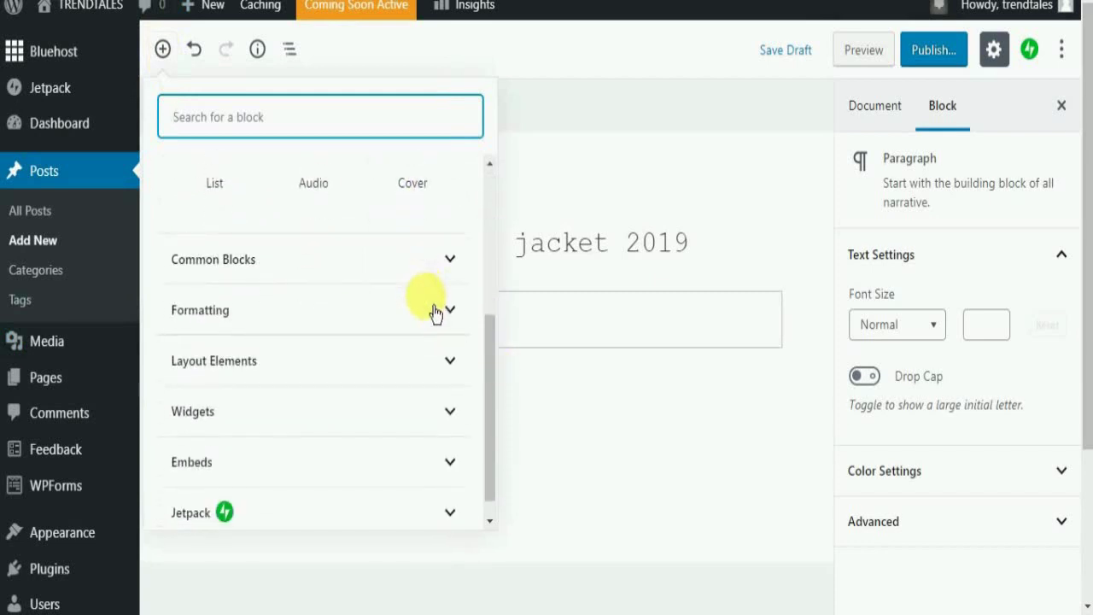
pyautogui.scroll(3, 435, 312)
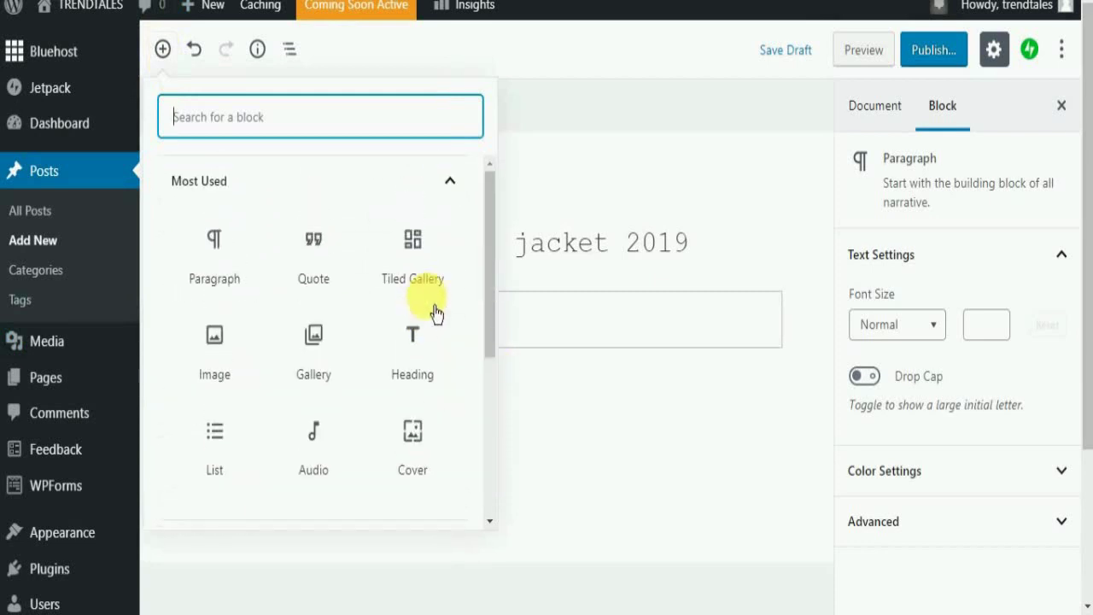
pyautogui.click(314, 350)
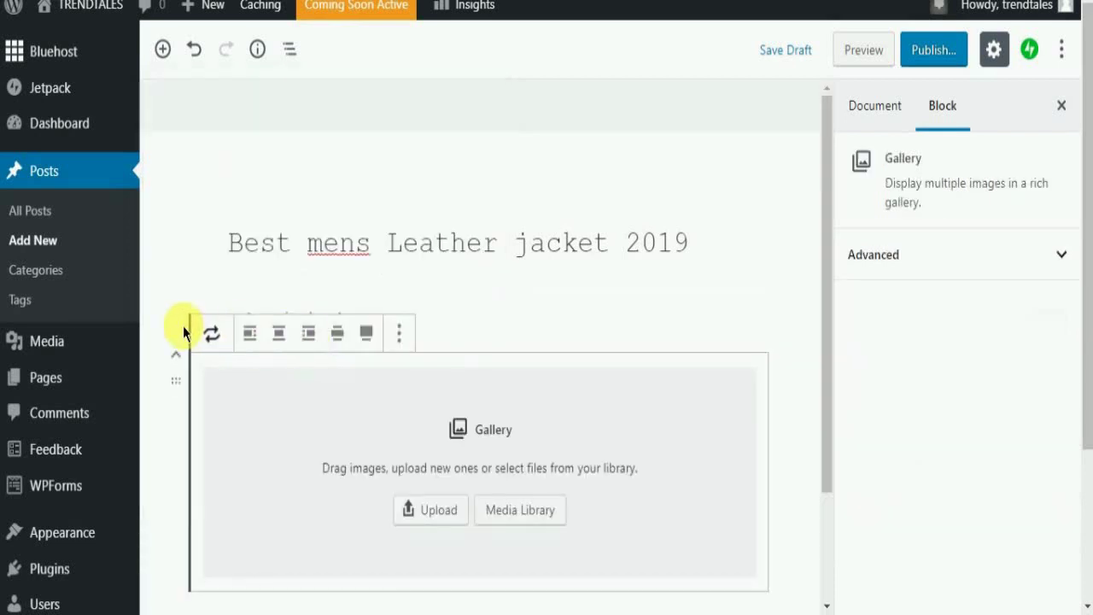
# - For the gallery, select three men's jacket photos from the Media Library: K360.MAIN_, K332.PT01 and K327.PT01
pyautogui.scroll(-2, 293, 299)
pyautogui.click(553, 379)
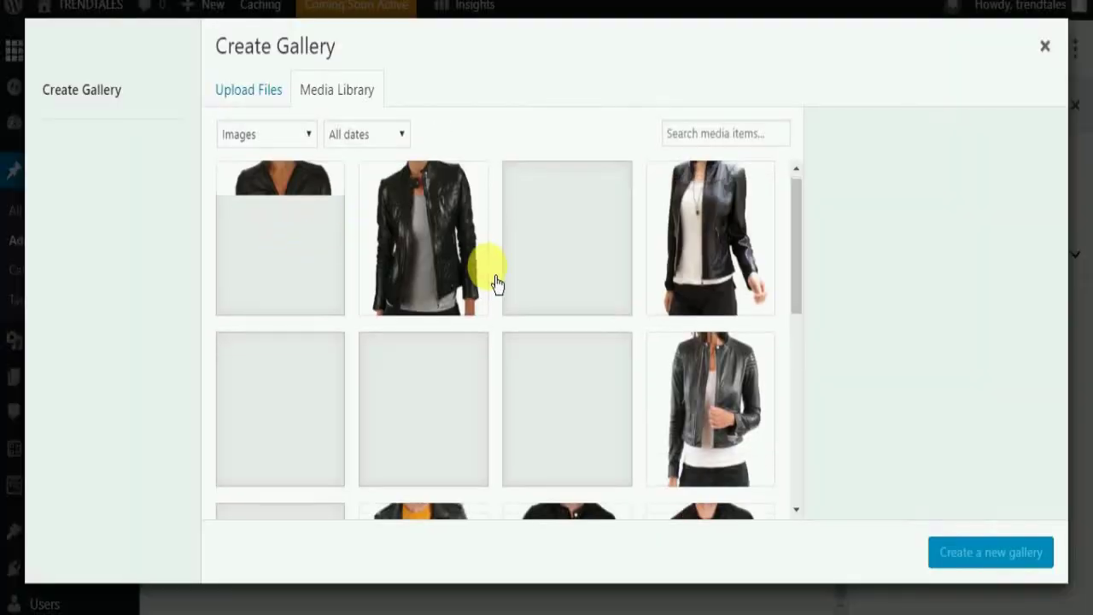
pyautogui.scroll(-5, 496, 280)
pyautogui.click(446, 253)
pyautogui.click(565, 253)
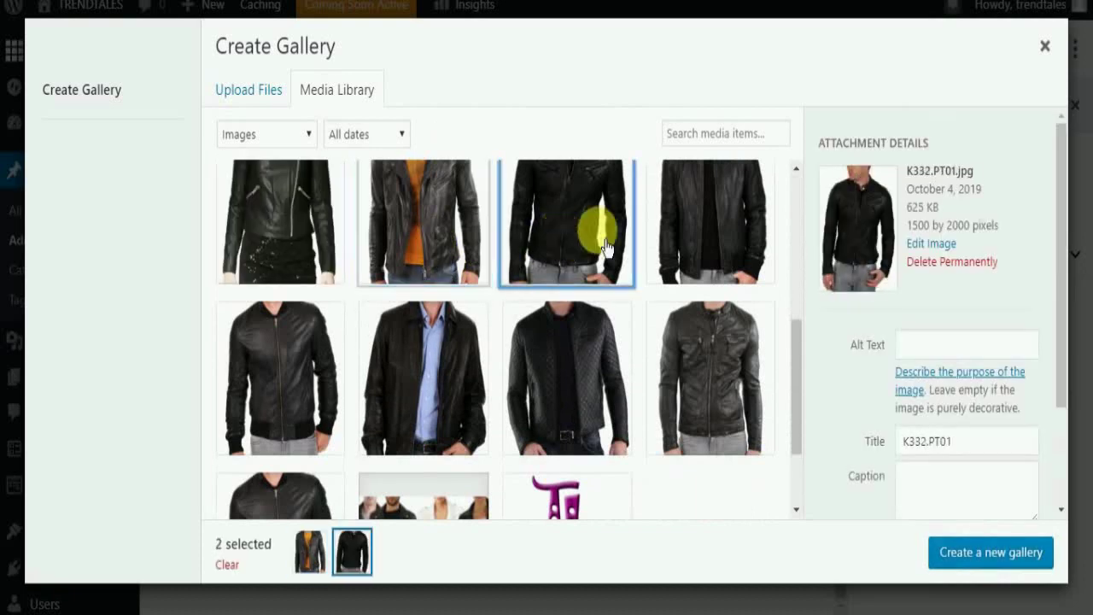
pyautogui.click(411, 265)
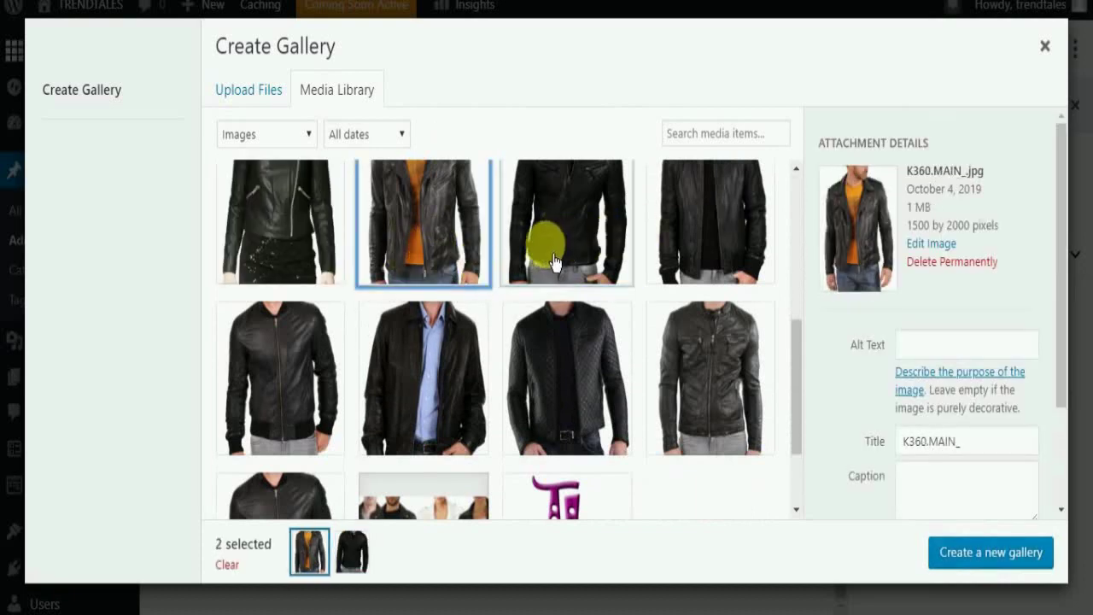
pyautogui.scroll(2, 550, 256)
pyautogui.click(627, 367)
pyautogui.click(717, 368)
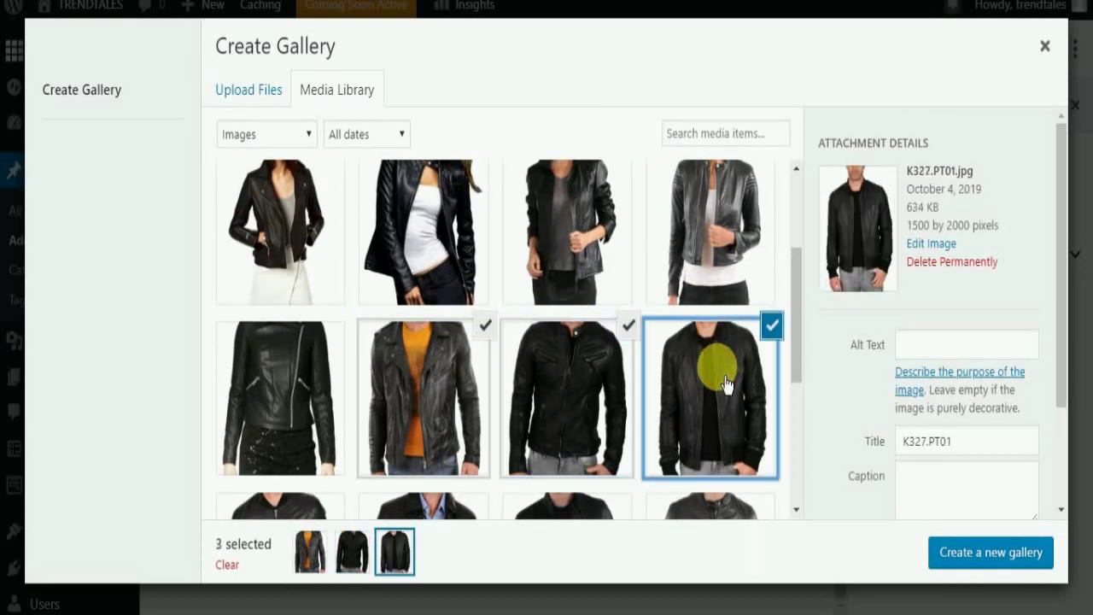
# - Add four more men's jacket photos to the selection, including K315.MAIN_ and K327.MAIN_, and insert the seven-image gallery into the post
pyautogui.scroll(-1, 446, 342)
pyautogui.click(312, 446)
pyautogui.click(422, 452)
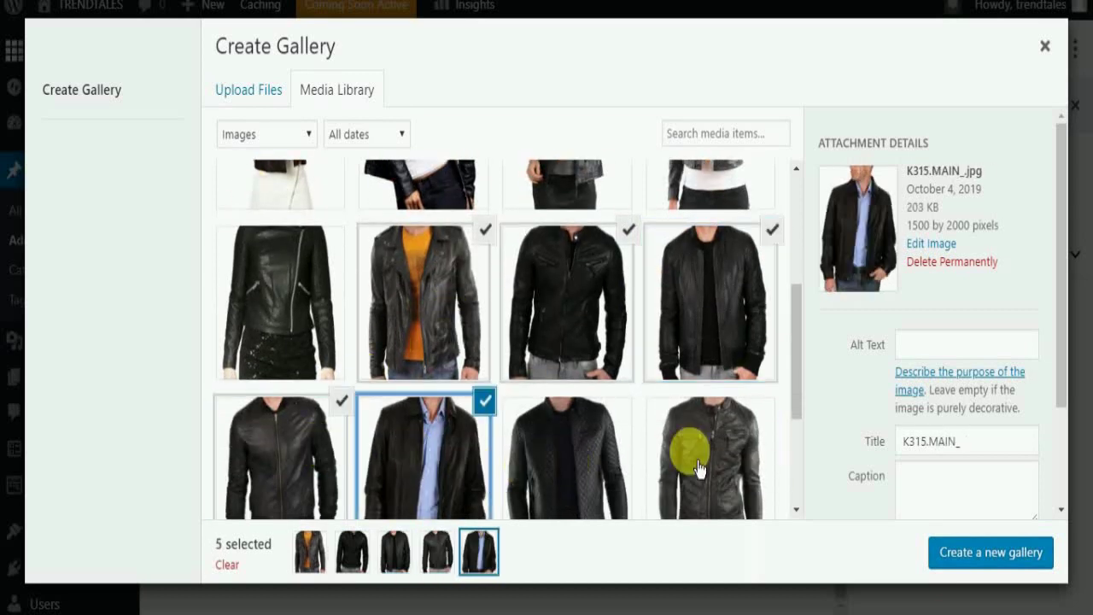
pyautogui.click(690, 447)
pyautogui.scroll(-3, 512, 282)
pyautogui.click(268, 432)
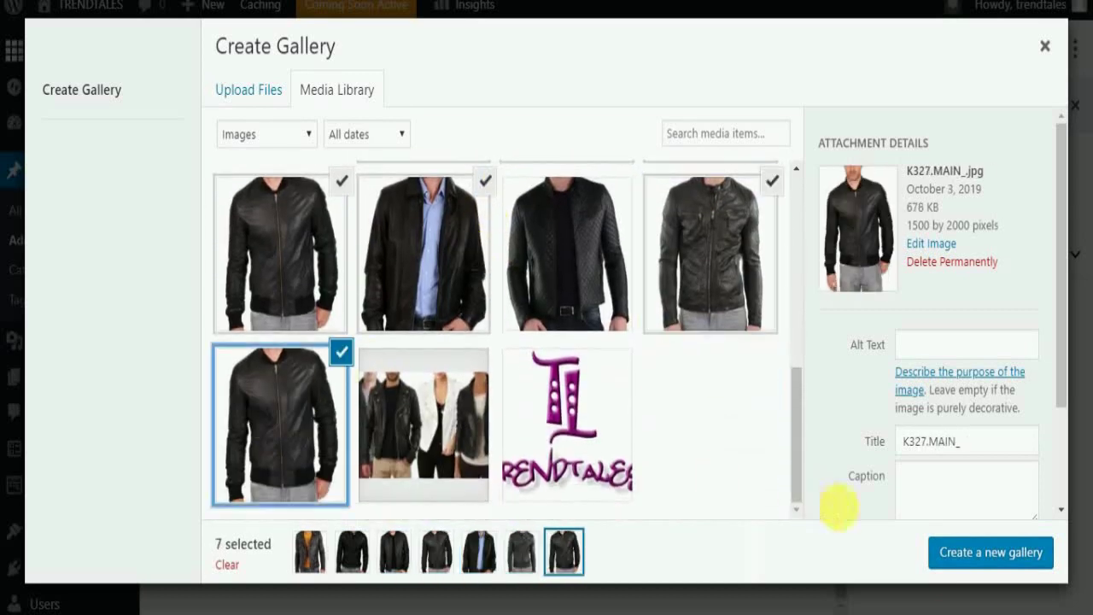
pyautogui.click(990, 553)
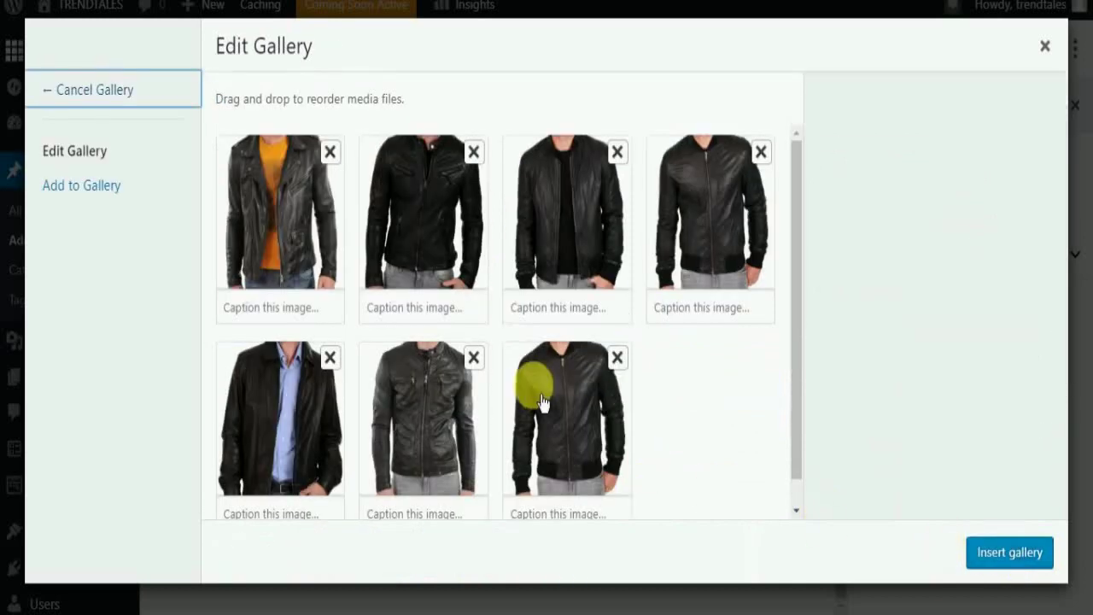
pyautogui.click(997, 560)
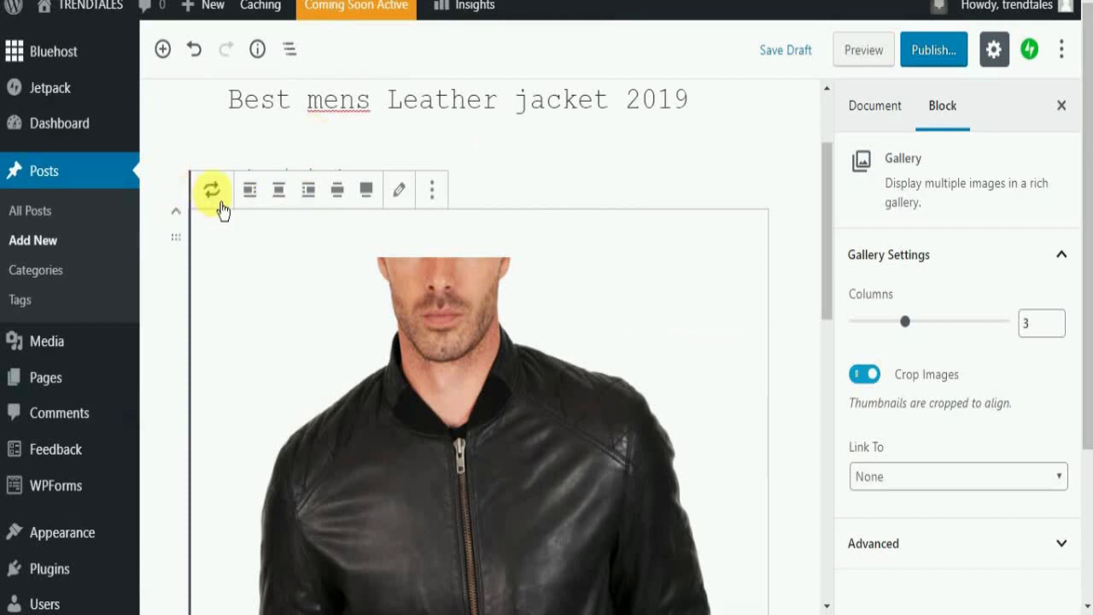
# - Transform the Gallery block into a Slideshow block
pyautogui.click(213, 190)
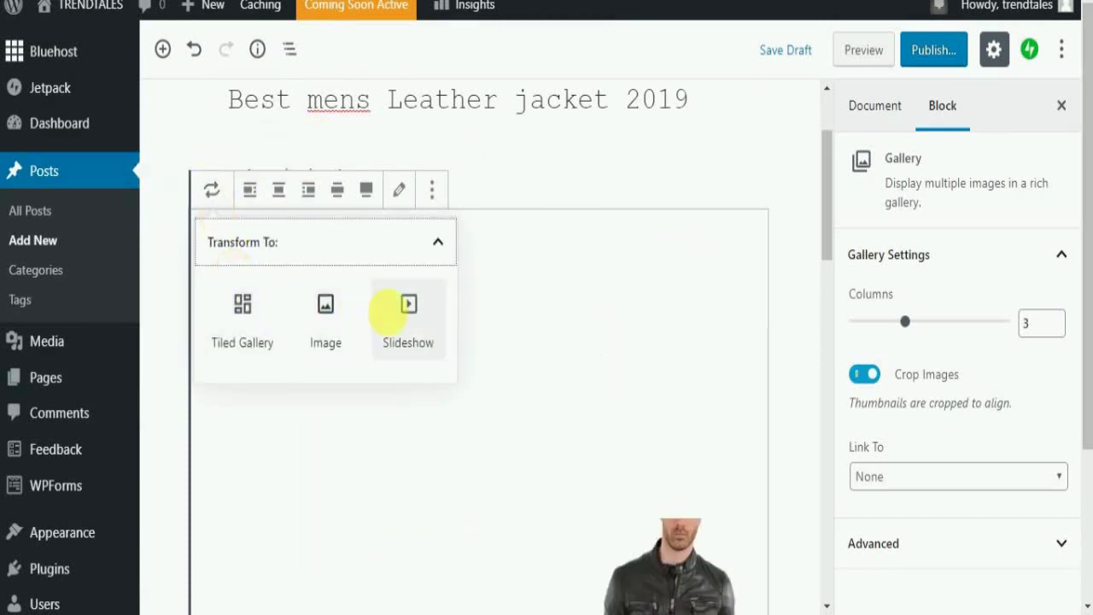
pyautogui.click(410, 317)
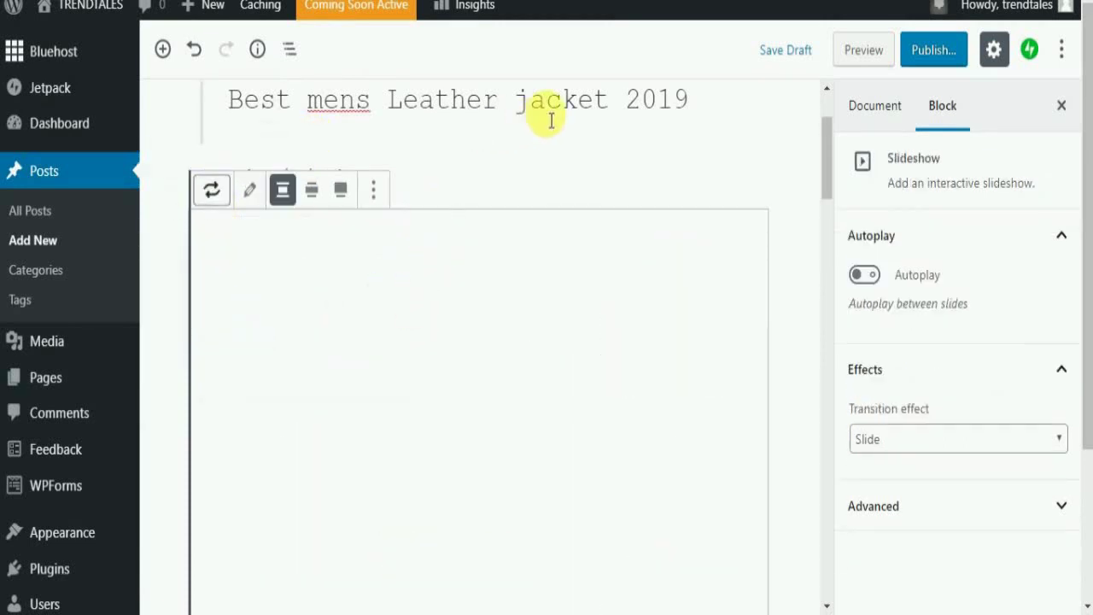
pyautogui.scroll(-2, 410, 222)
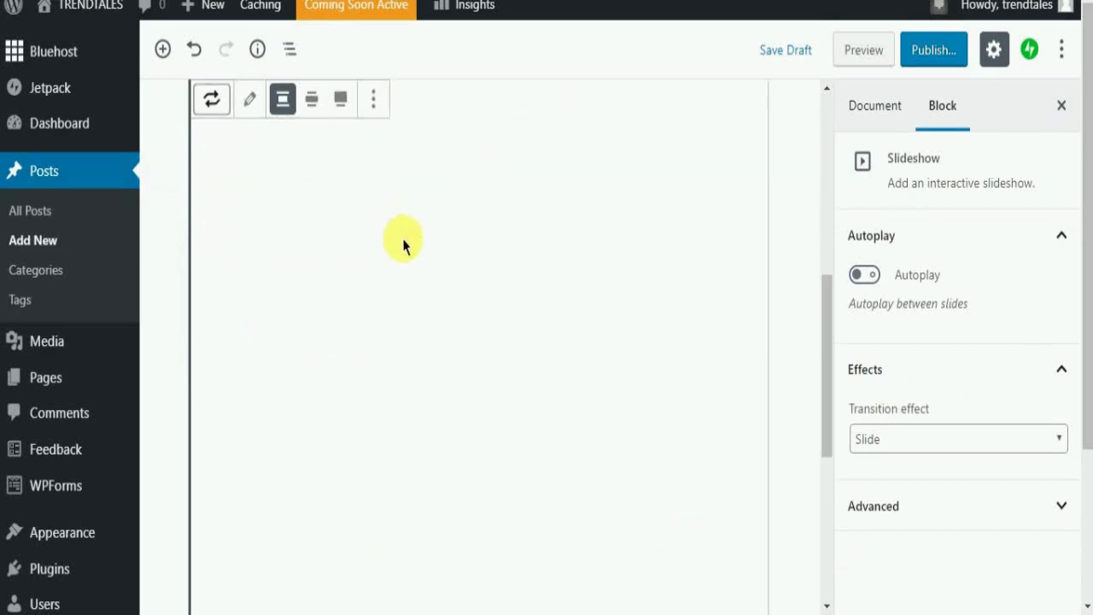
pyautogui.scroll(-5, 405, 244)
pyautogui.scroll(5, 411, 242)
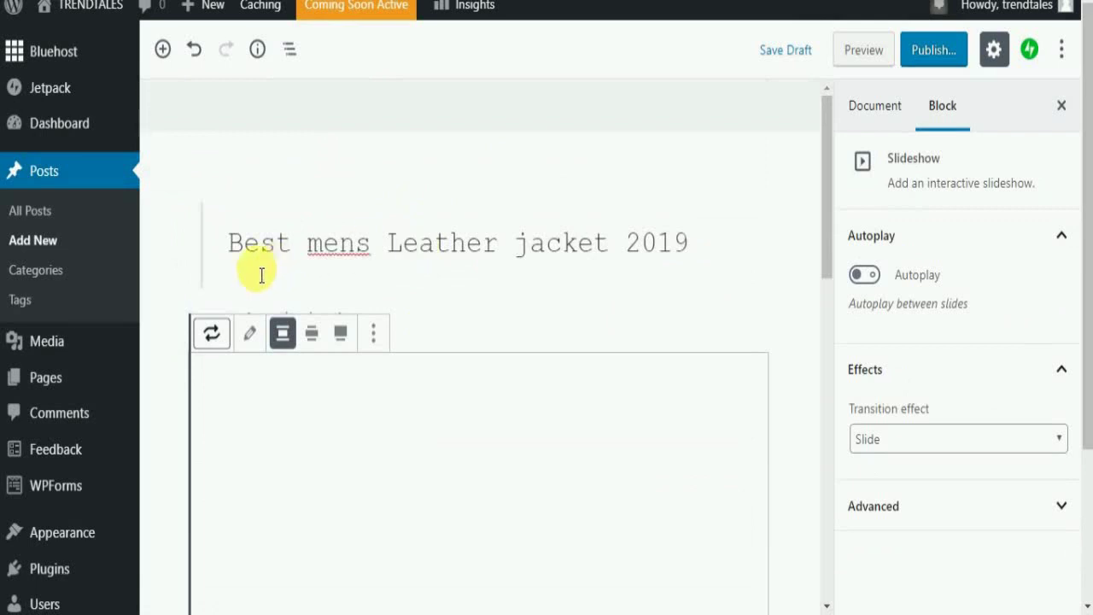
# - Check the description paragraph and page through the slideshow up to its sixth jacket image
pyautogui.click(480, 282)
pyautogui.write('some description here')
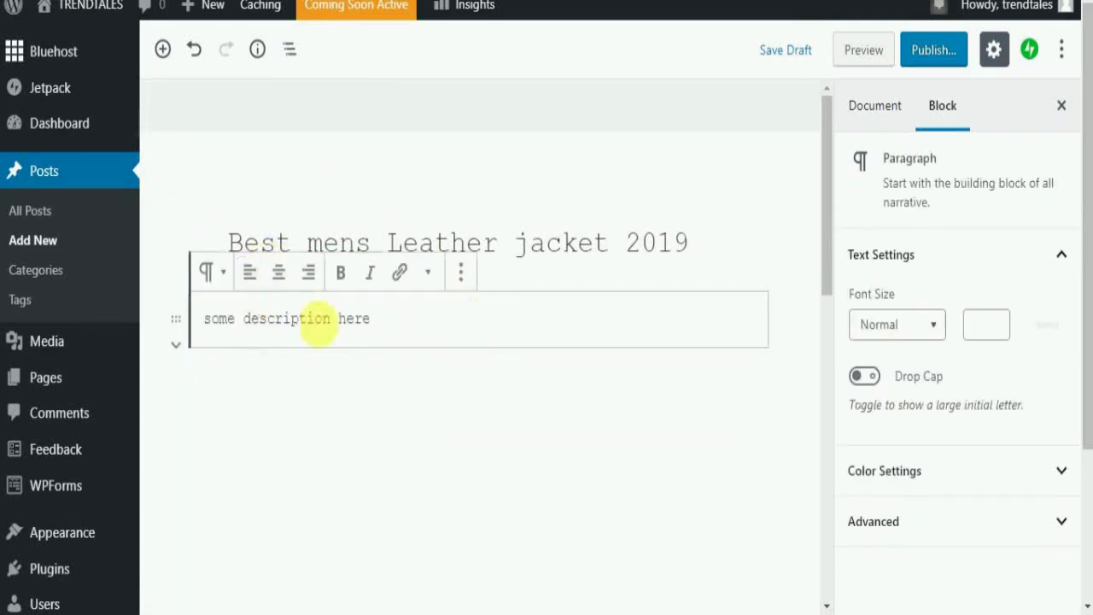
pyautogui.click(195, 164)
pyautogui.scroll(-5, 218, 188)
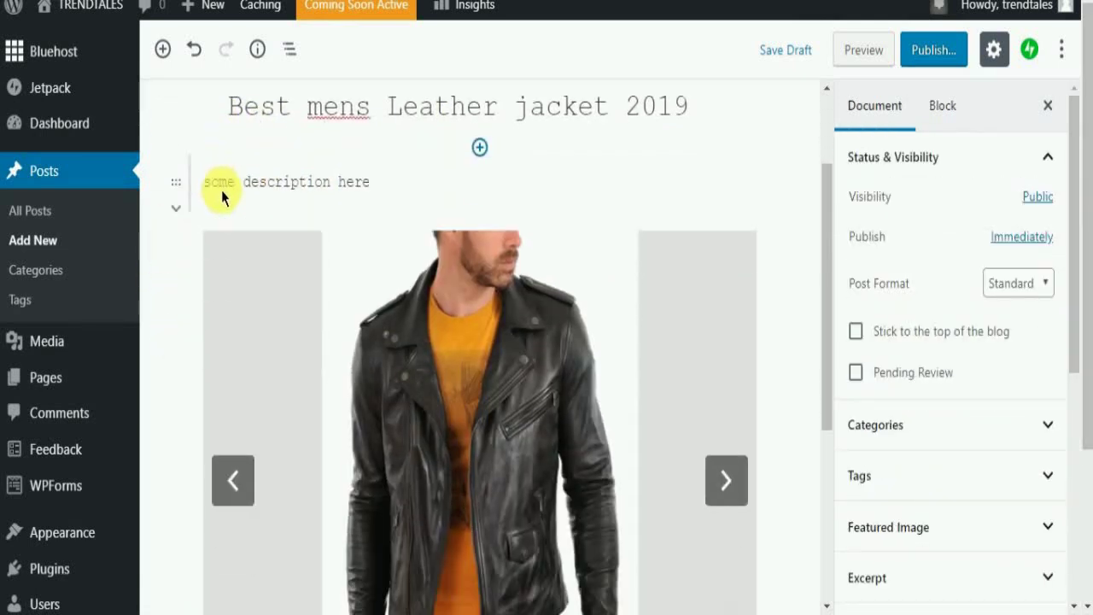
pyautogui.click(739, 170)
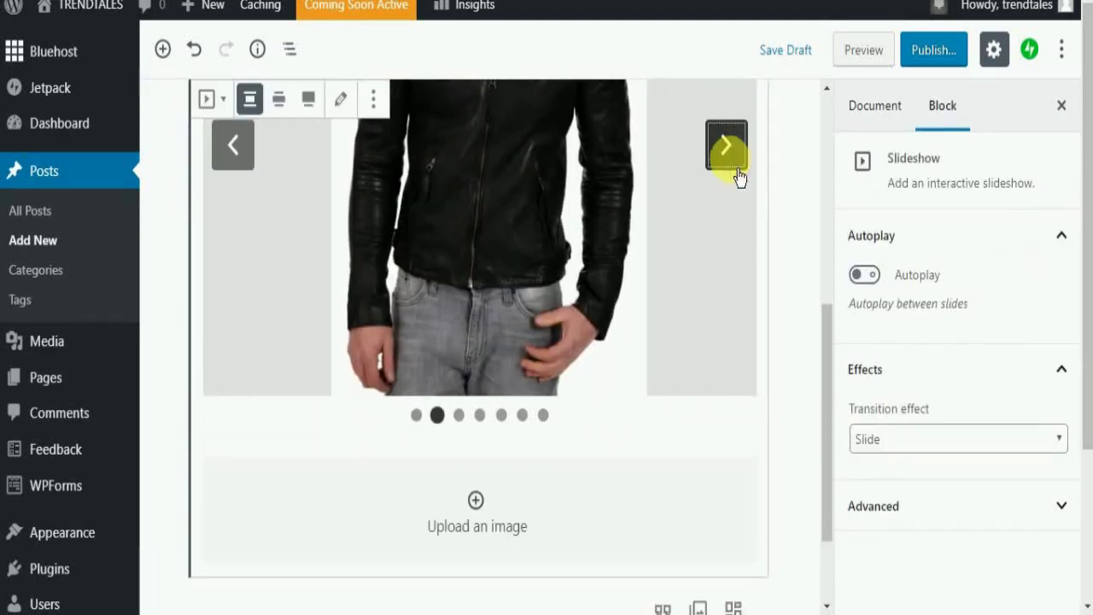
pyautogui.click(738, 170)
pyautogui.click(737, 170)
pyautogui.click(736, 170)
pyautogui.click(736, 170)
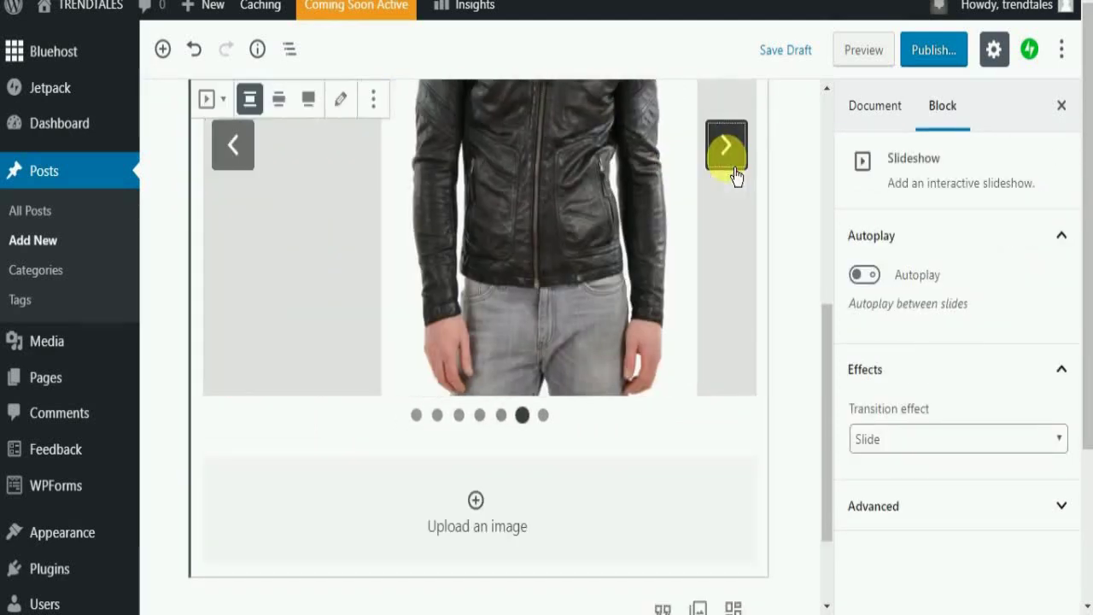
# - Return to the beginning of the men's leather jacket post and publish it
pyautogui.scroll(-3, 365, 310)
pyautogui.click(171, 425)
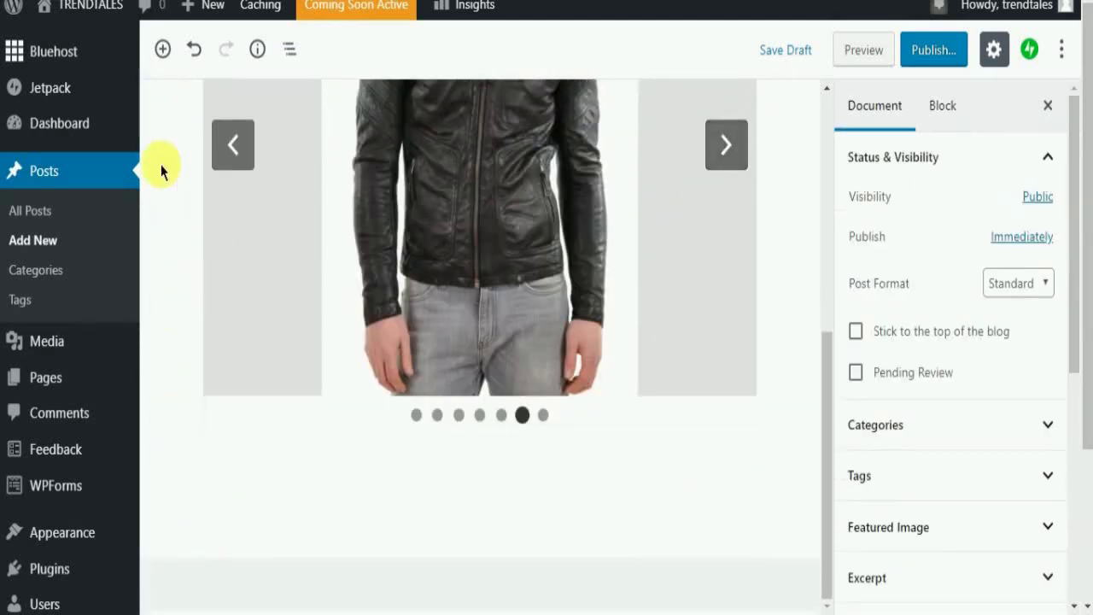
pyautogui.scroll(5, 163, 168)
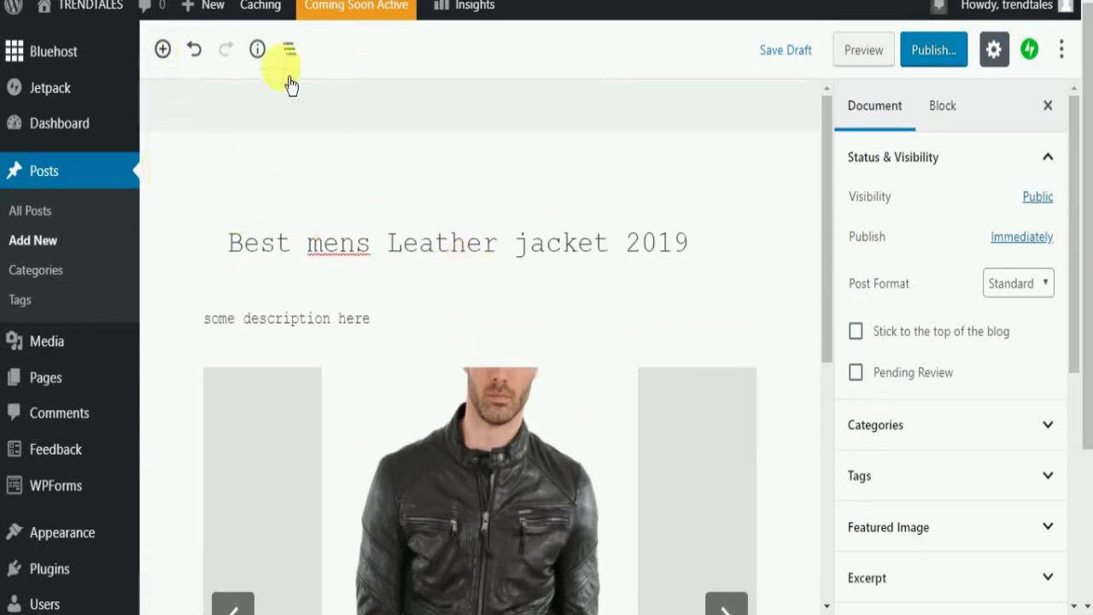
pyautogui.click(933, 51)
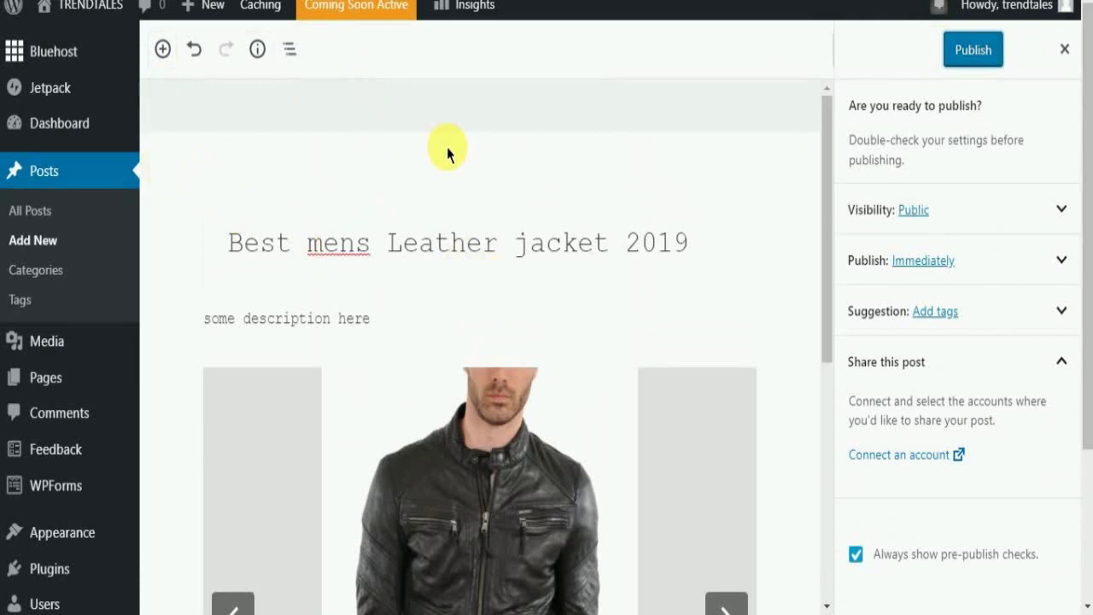
pyautogui.click(982, 58)
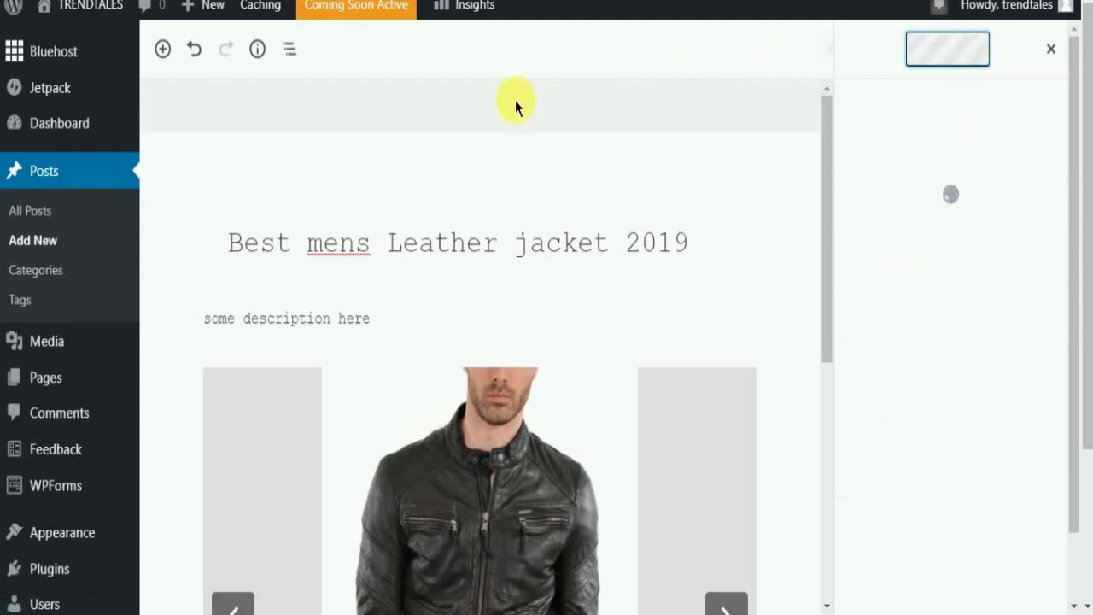
pyautogui.scroll(-5, 536, 228)
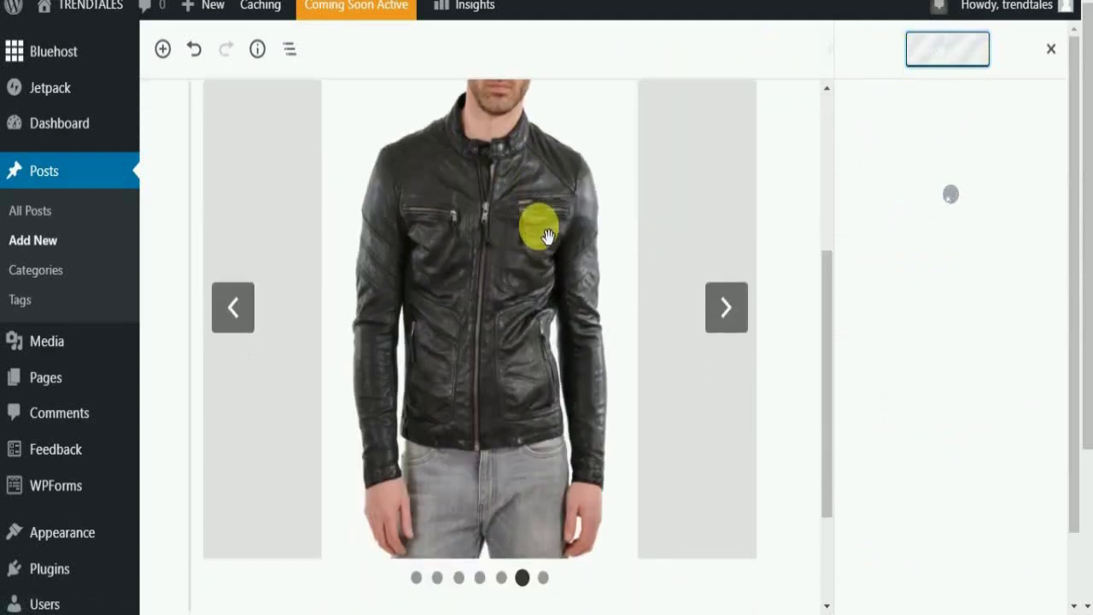
pyautogui.scroll(-2, 532, 219)
pyautogui.scroll(6, 541, 228)
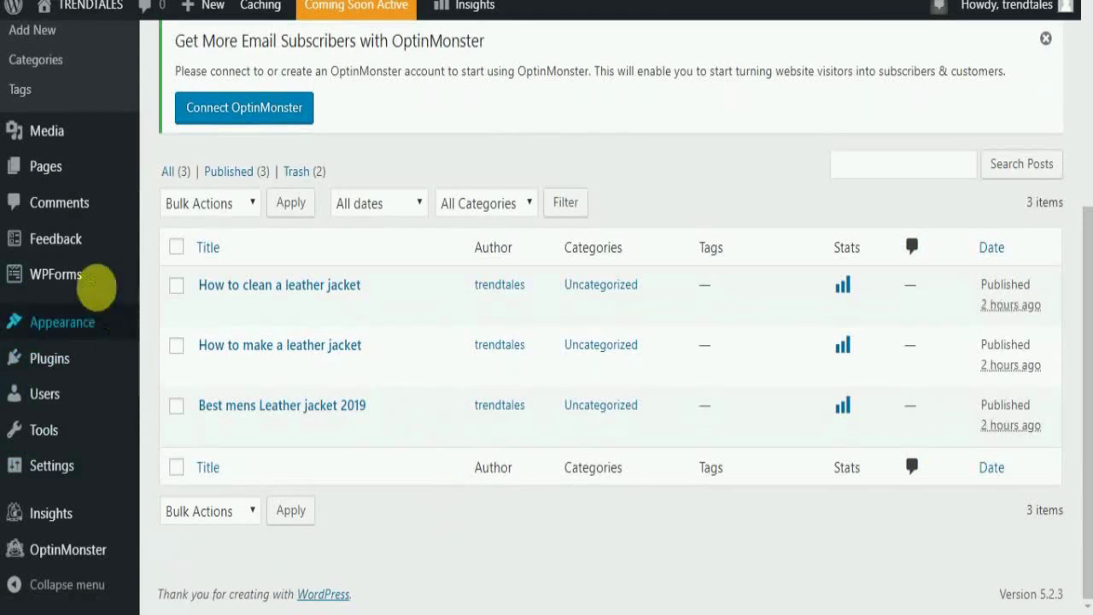
# - Create a new page titled "Mens Leather Jacket" with the paragraph "Something about mens leather jacket"
pyautogui.moveTo(134, 181)
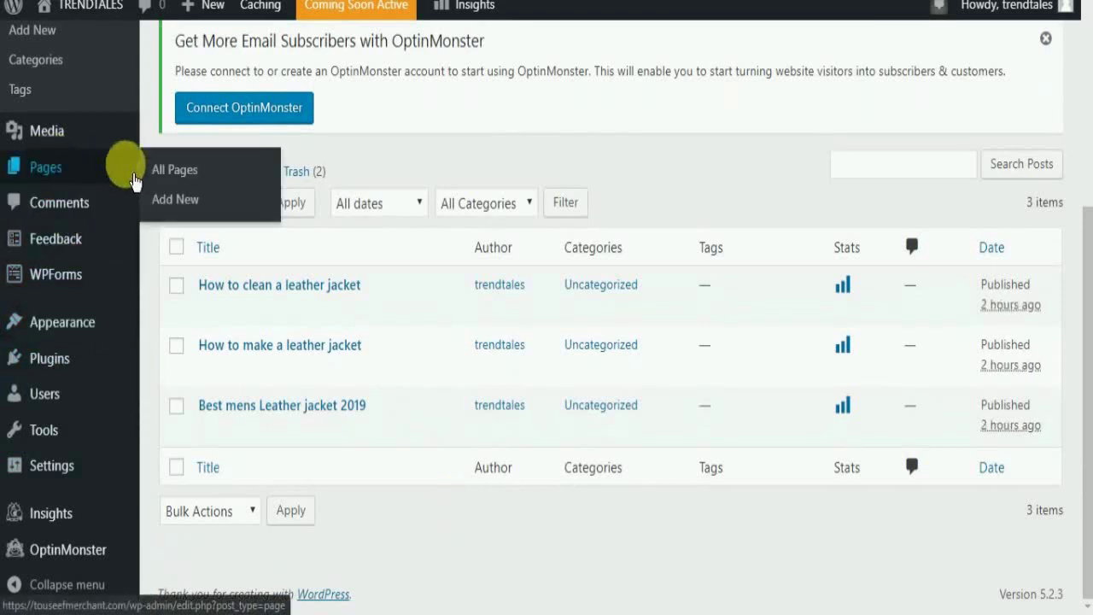
pyautogui.click(182, 218)
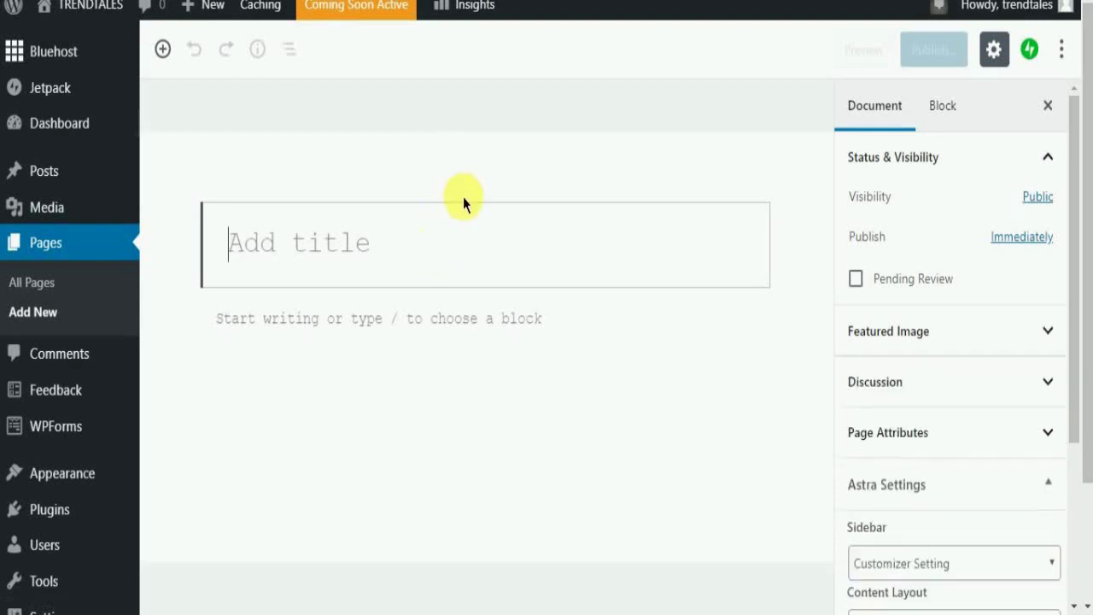
pyautogui.write('Mens Lea')
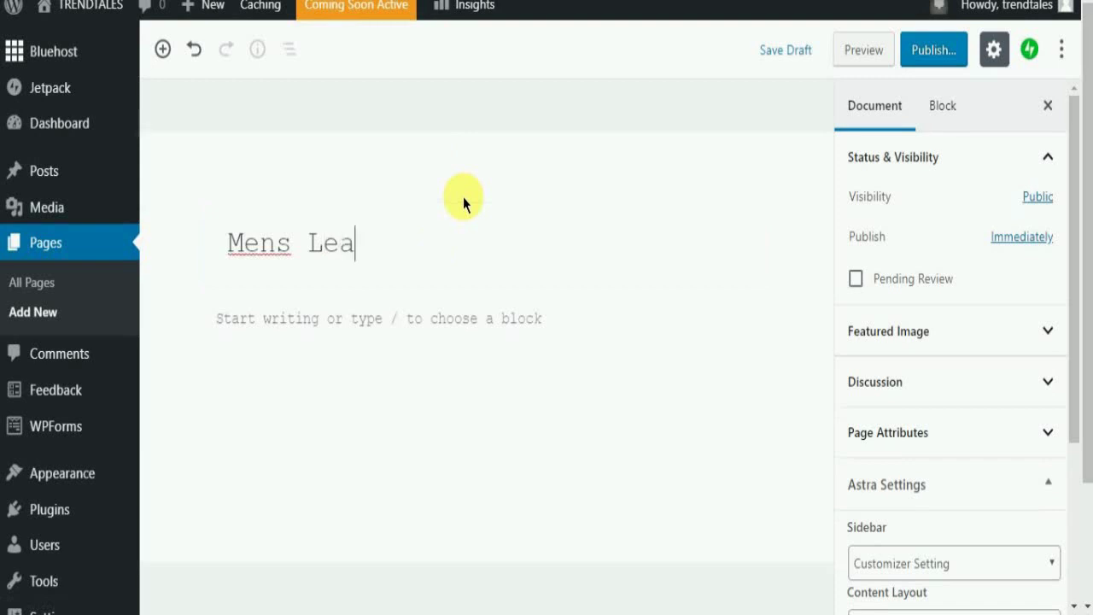
pyautogui.write('ther Jacket')
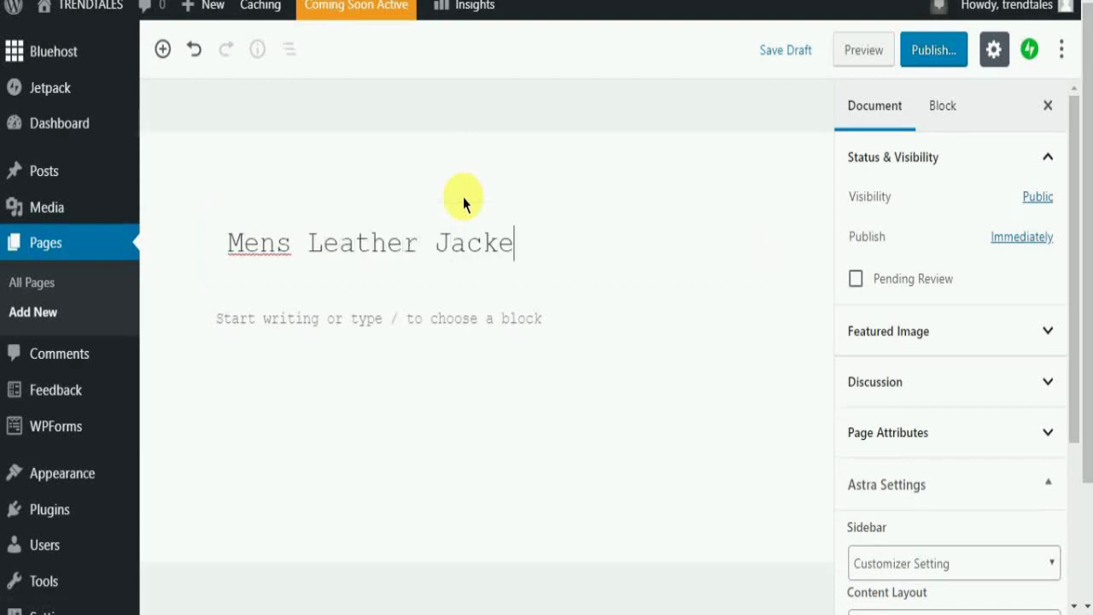
pyautogui.click(288, 325)
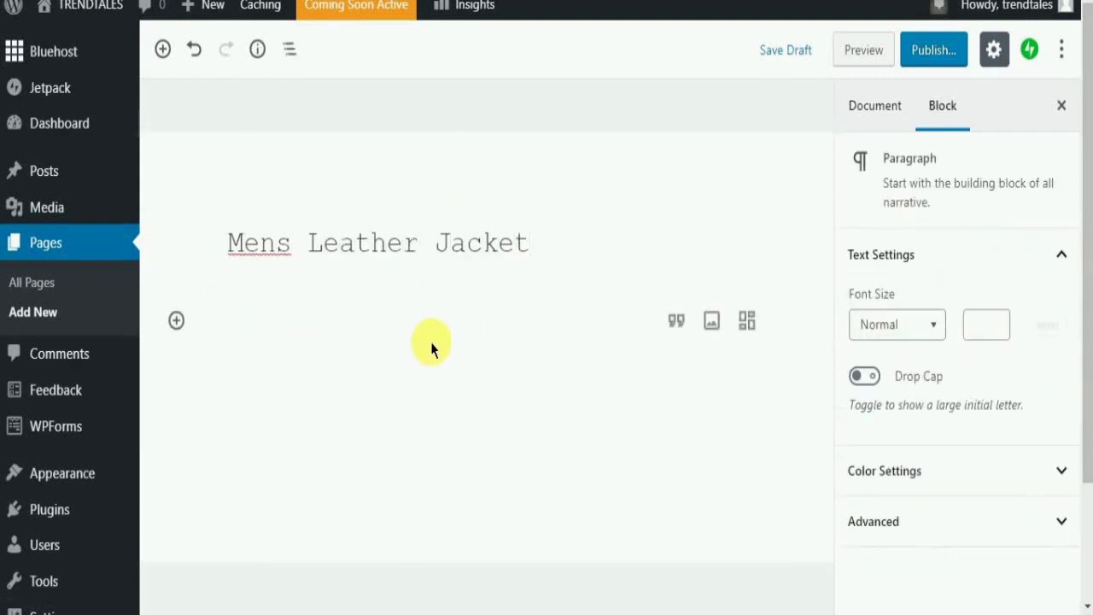
pyautogui.write('S')
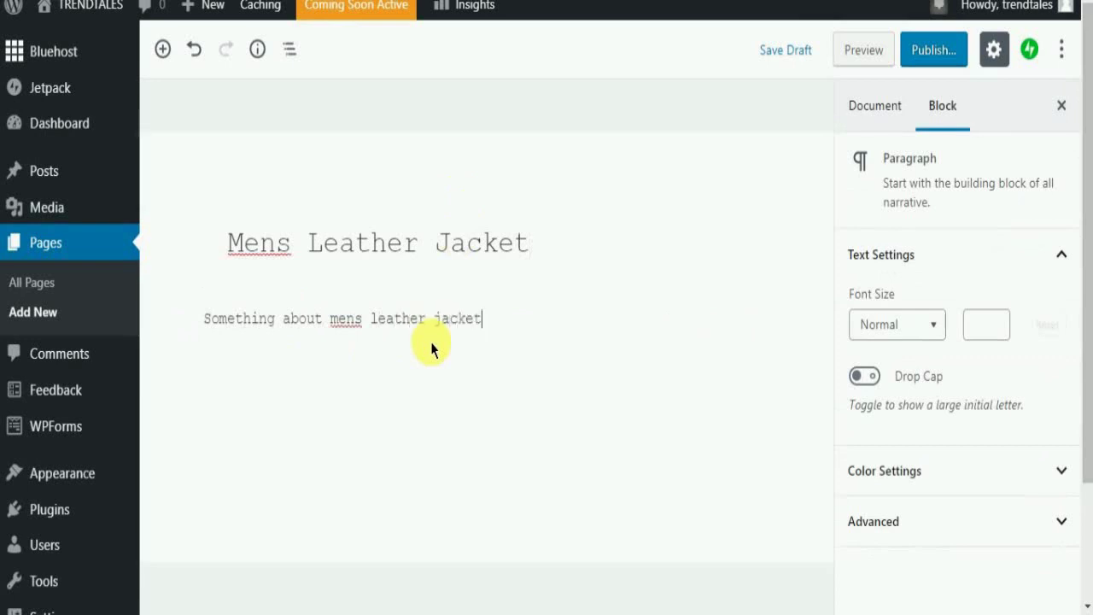
# - Insert a Tiled Gallery block below the paragraph and open the media library for its images
pyautogui.click(162, 49)
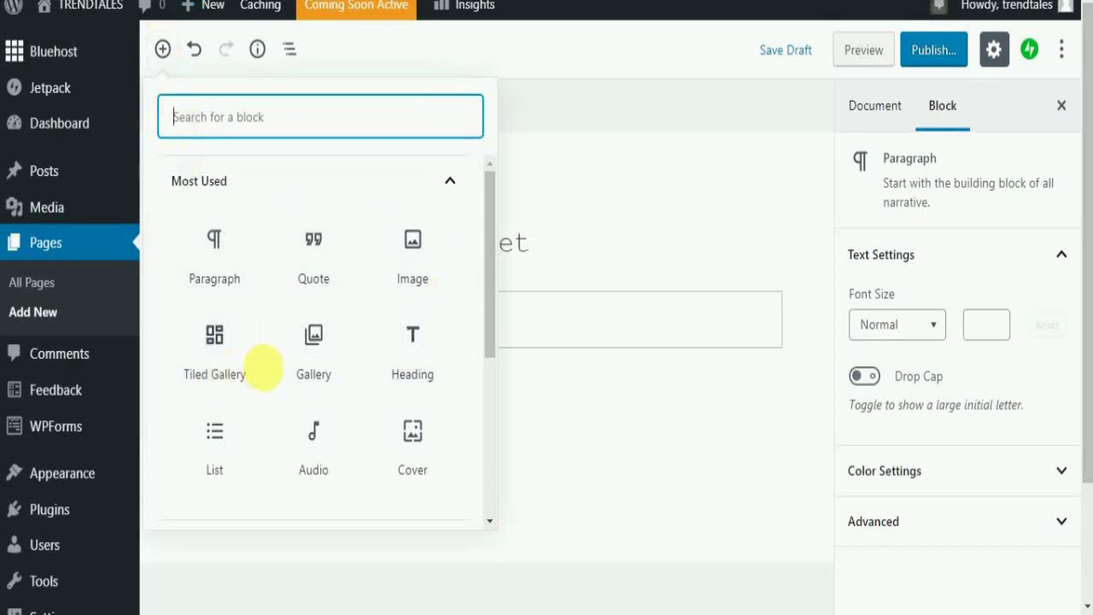
pyautogui.click(214, 350)
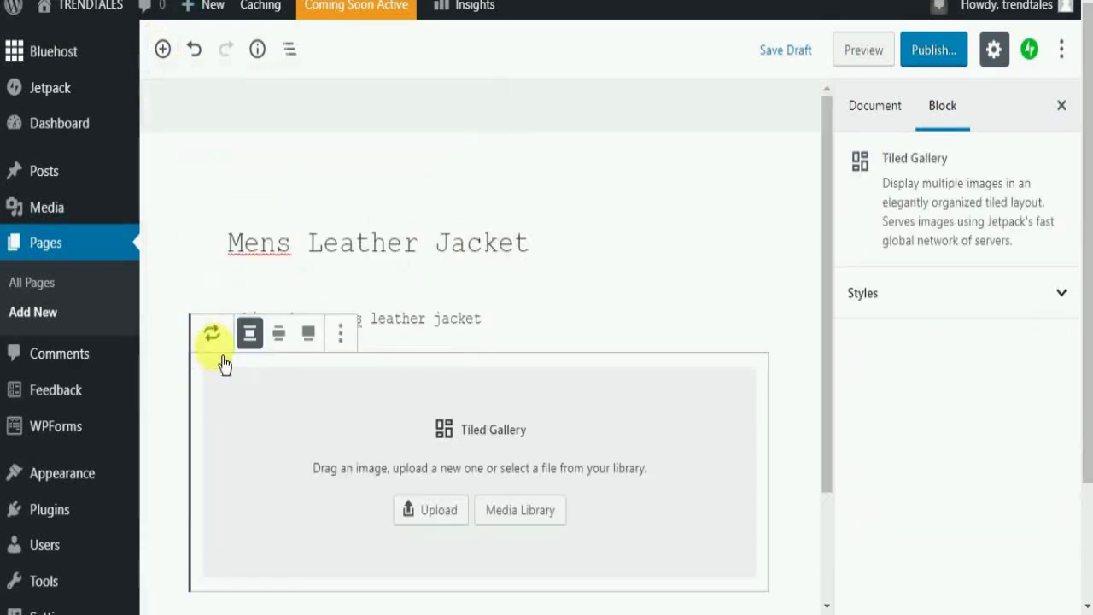
pyautogui.click(546, 418)
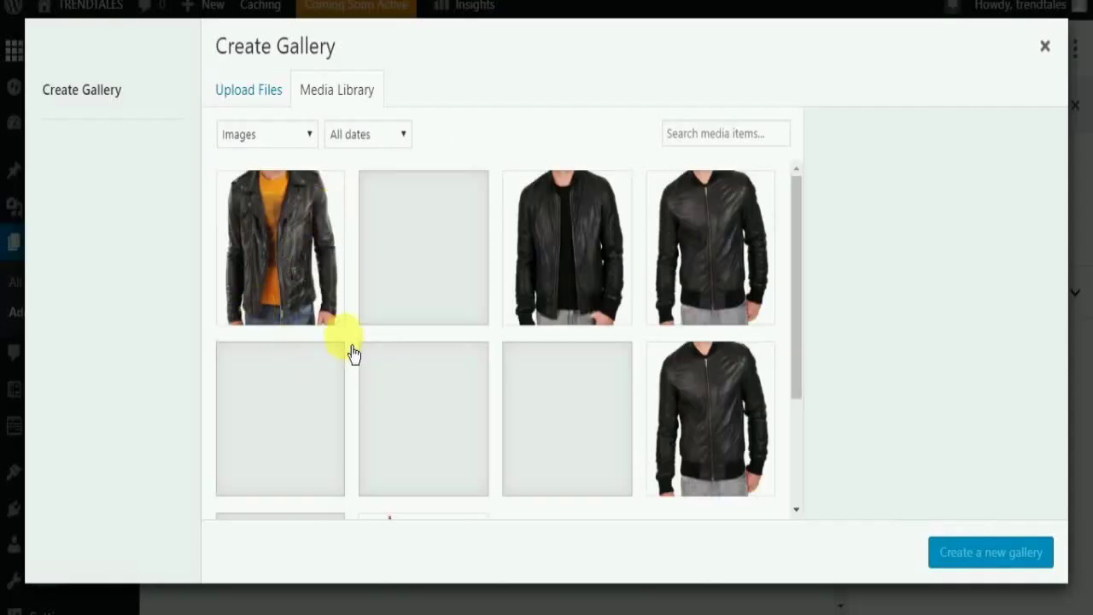
# - Select the eight individual men's jacket photos, leaving out the group banner and the logo, and insert them as a new gallery
pyautogui.click(297, 293)
pyautogui.click(397, 285)
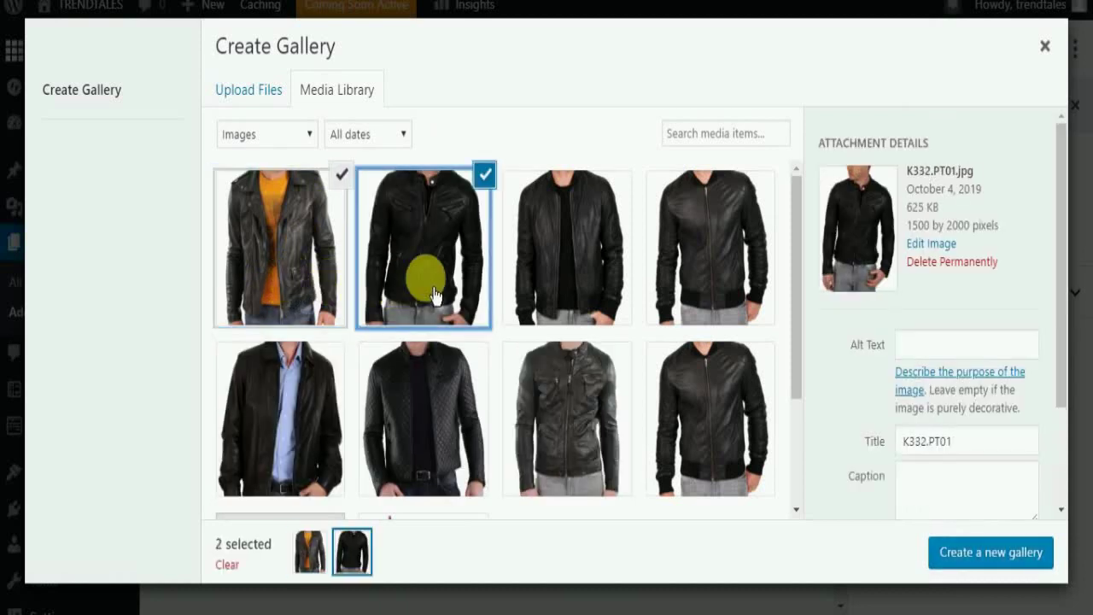
pyautogui.click(580, 268)
pyautogui.click(705, 260)
pyautogui.click(707, 383)
pyautogui.click(577, 442)
pyautogui.click(390, 439)
pyautogui.click(281, 418)
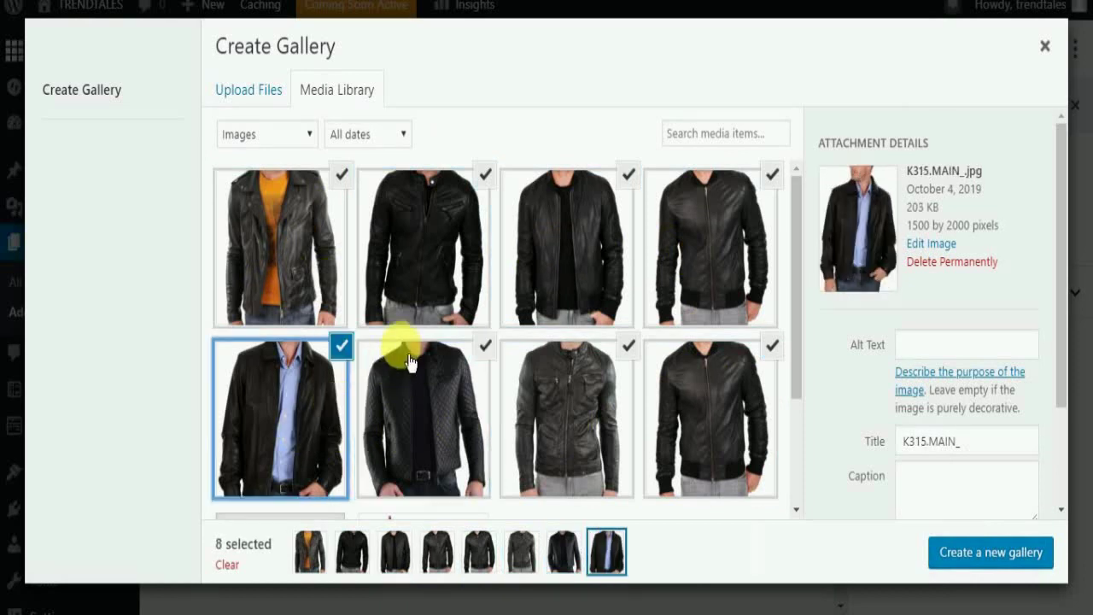
pyautogui.scroll(-2, 408, 338)
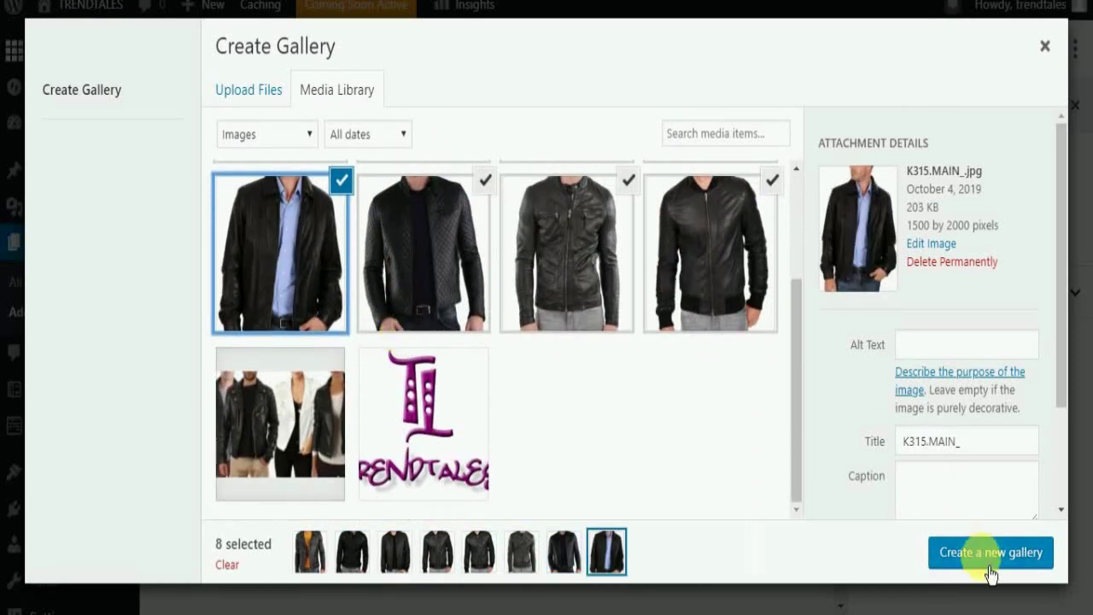
pyautogui.click(990, 572)
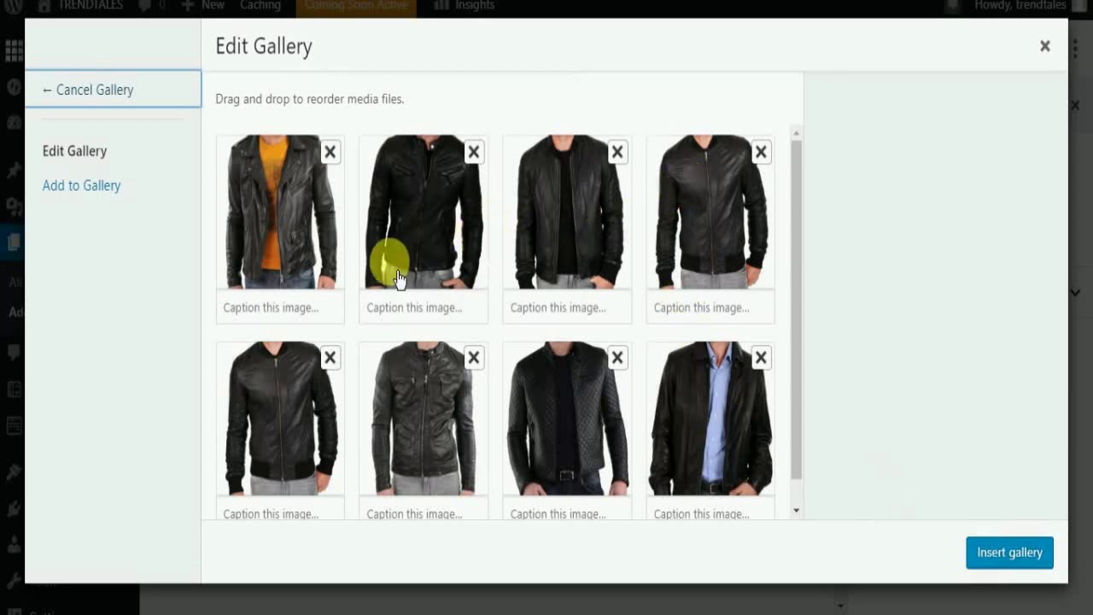
pyautogui.click(982, 551)
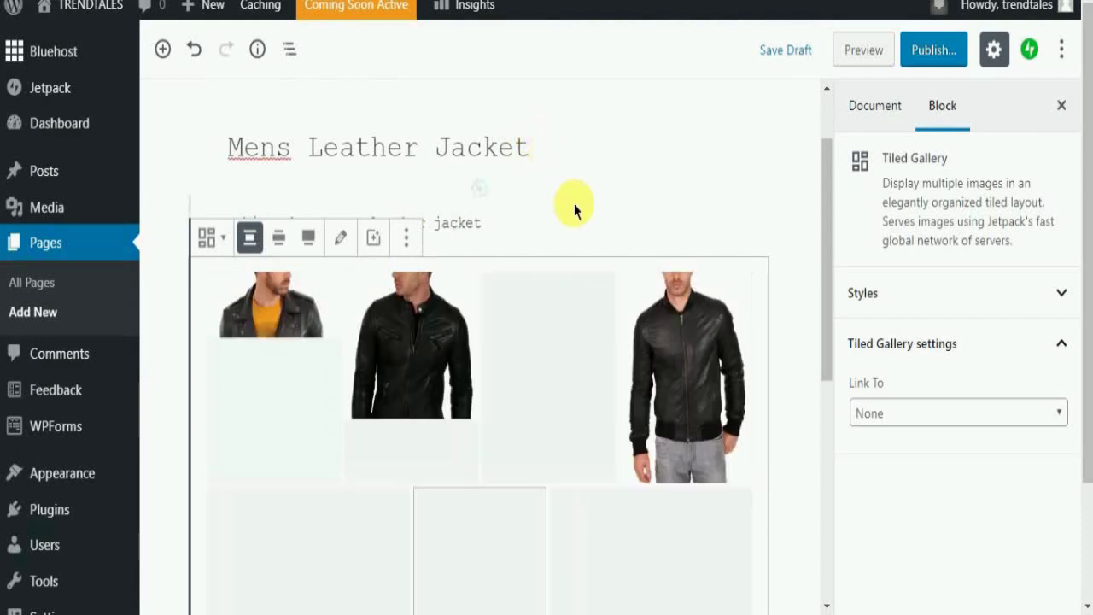
# - Add a Quote block below the tiled gallery with the text "Good quality leather jacket......"
pyautogui.scroll(-5, 577, 203)
pyautogui.scroll(-2, 567, 256)
pyautogui.scroll(5, 567, 256)
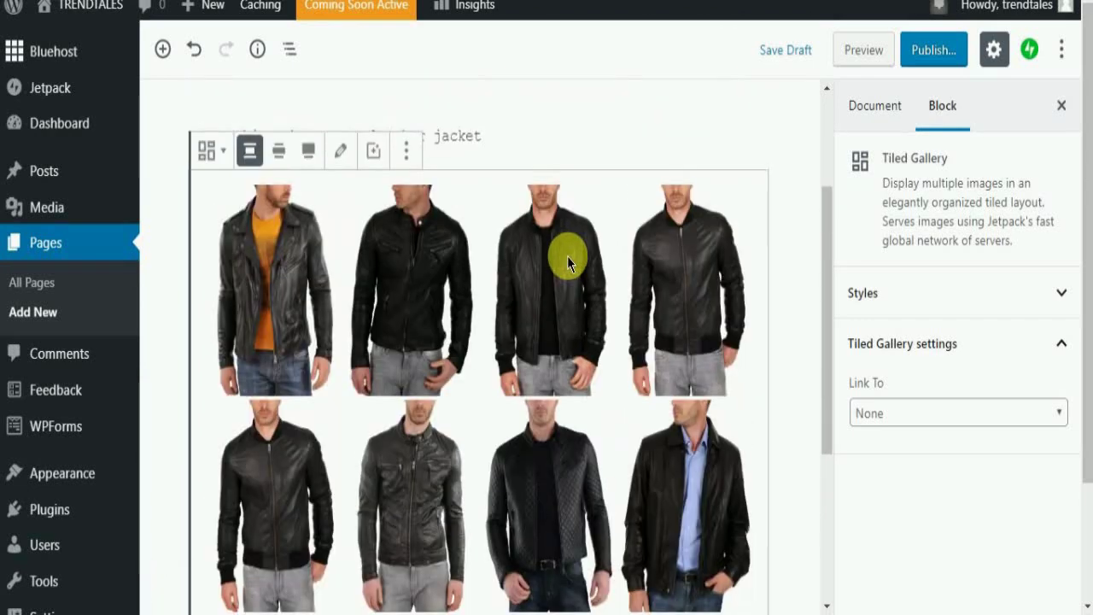
pyautogui.scroll(-5, 567, 256)
pyautogui.scroll(2, 579, 270)
pyautogui.scroll(-3, 568, 251)
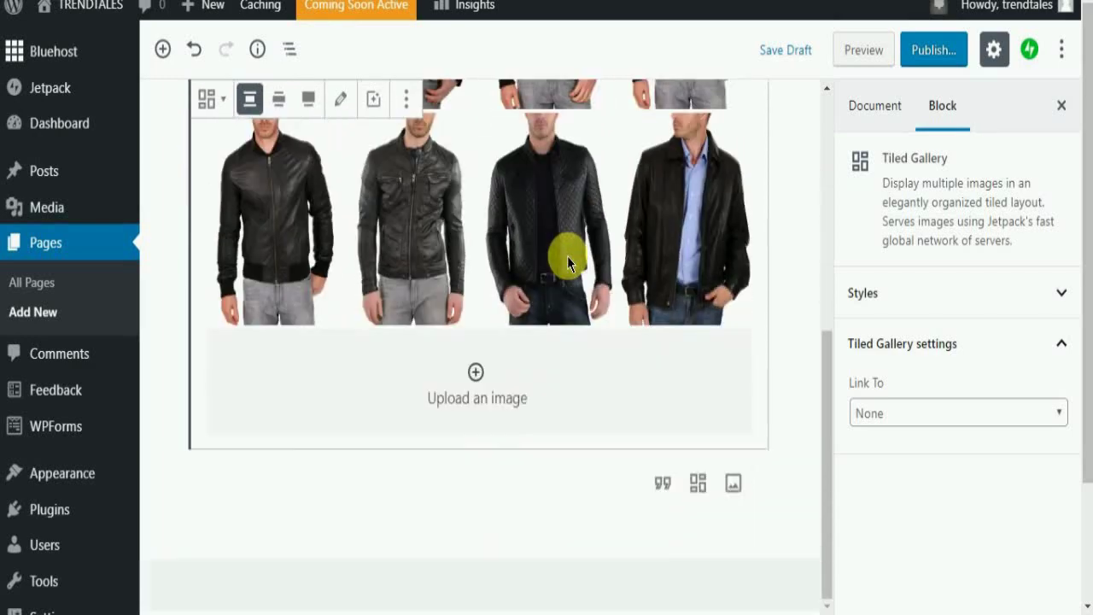
pyautogui.click(221, 497)
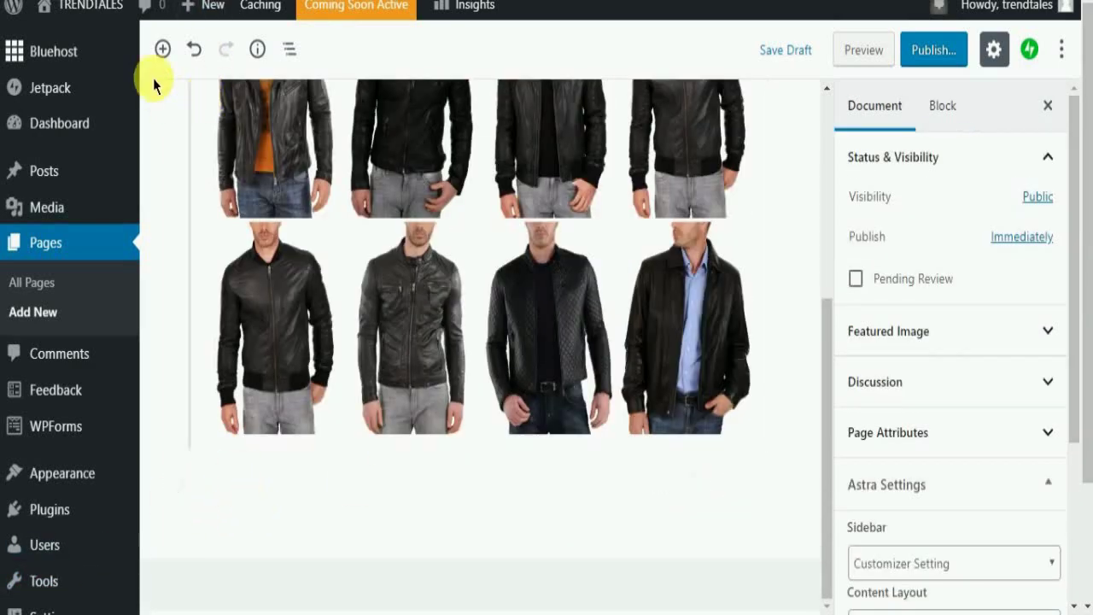
pyautogui.click(163, 49)
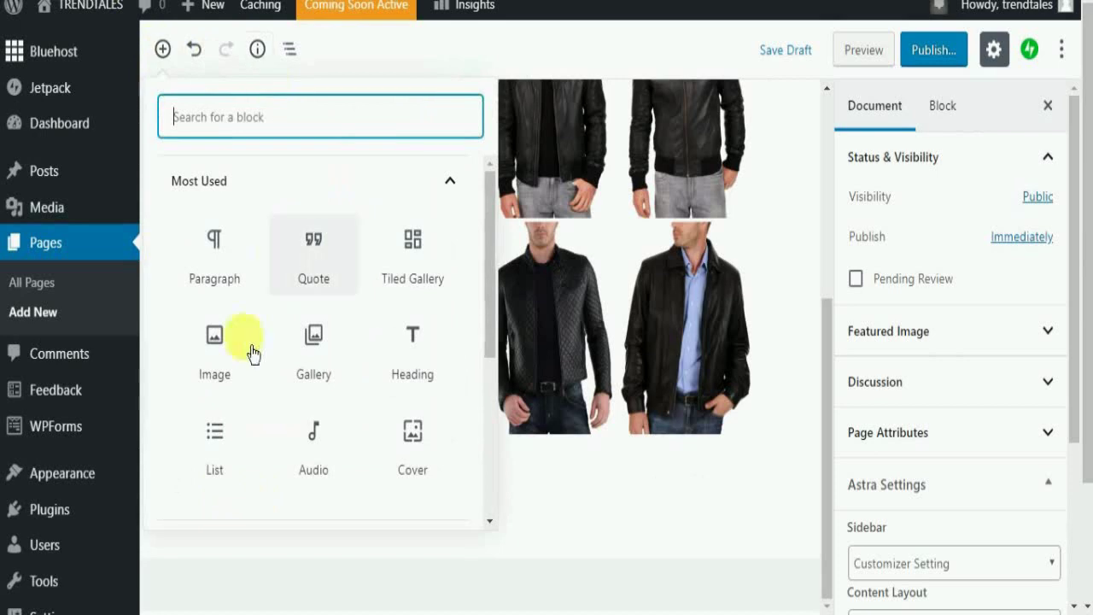
pyautogui.click(313, 256)
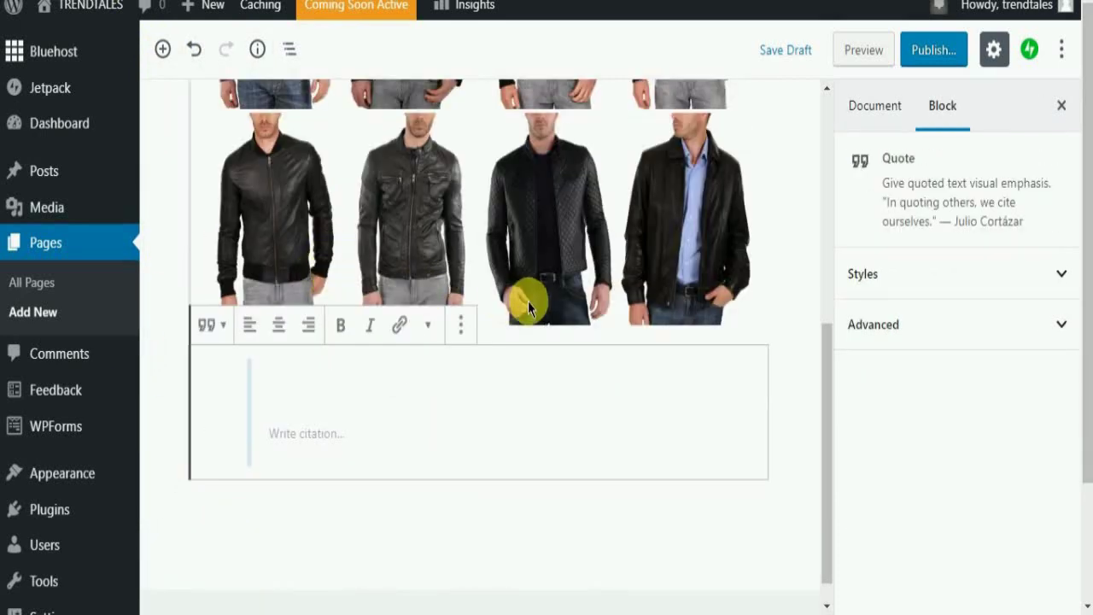
pyautogui.write('On')
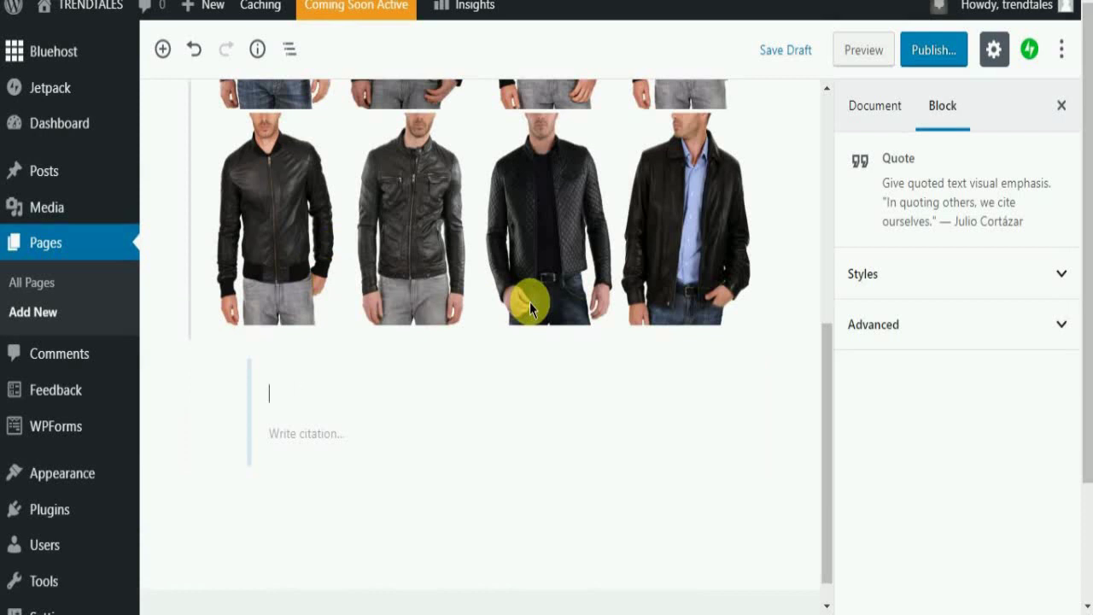
pyautogui.write('od quality leath')
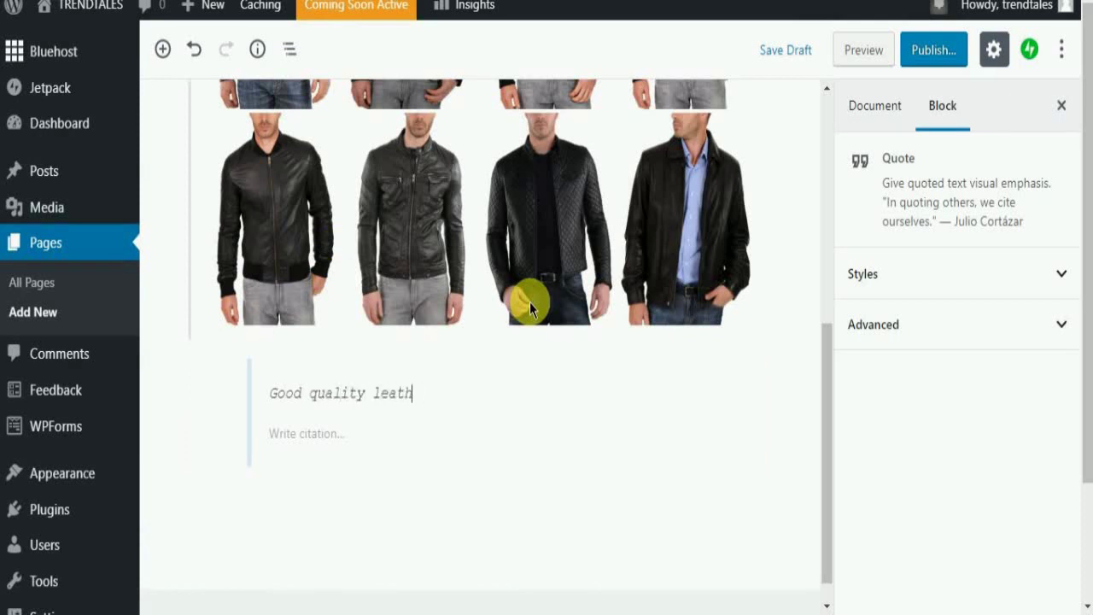
pyautogui.write('er jacce')
pyautogui.press('BackSpace')
pyautogui.press('BackSpace')
pyautogui.write('ket......')
# - Check the Mens Leather Jacket page from its quote up to the title and publish it
pyautogui.scroll(6, 572, 321)
pyautogui.scroll(-5, 627, 317)
pyautogui.scroll(5, 614, 293)
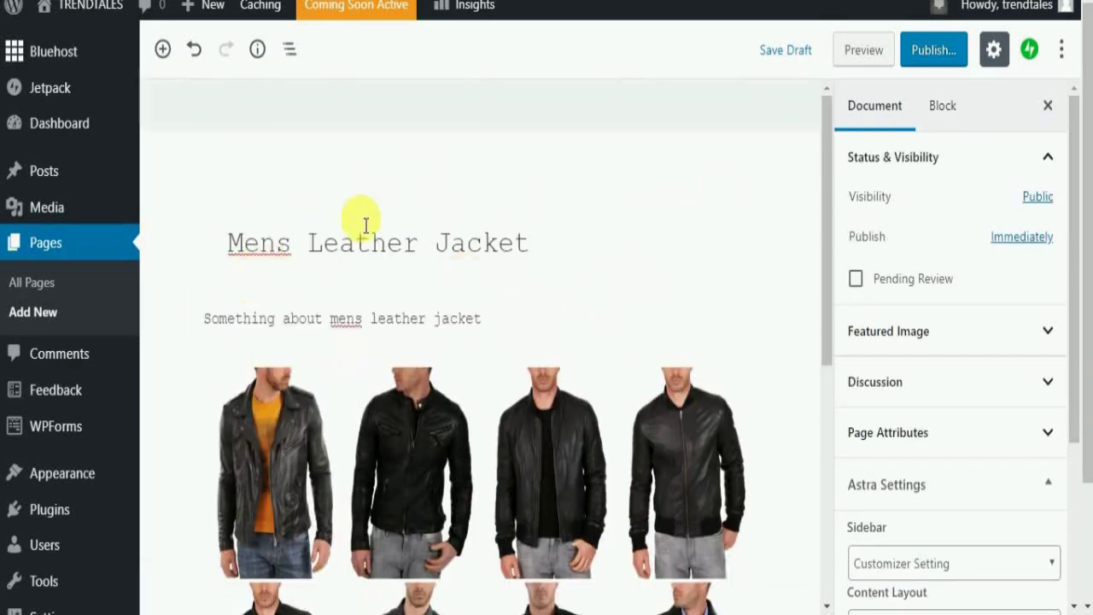
pyautogui.click(933, 51)
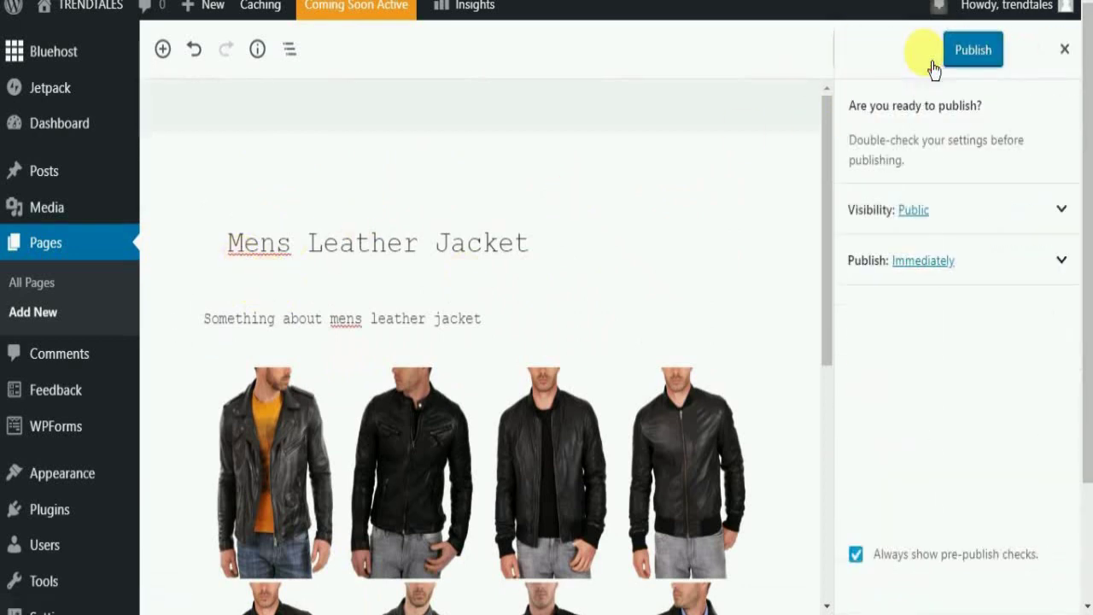
pyautogui.click(973, 53)
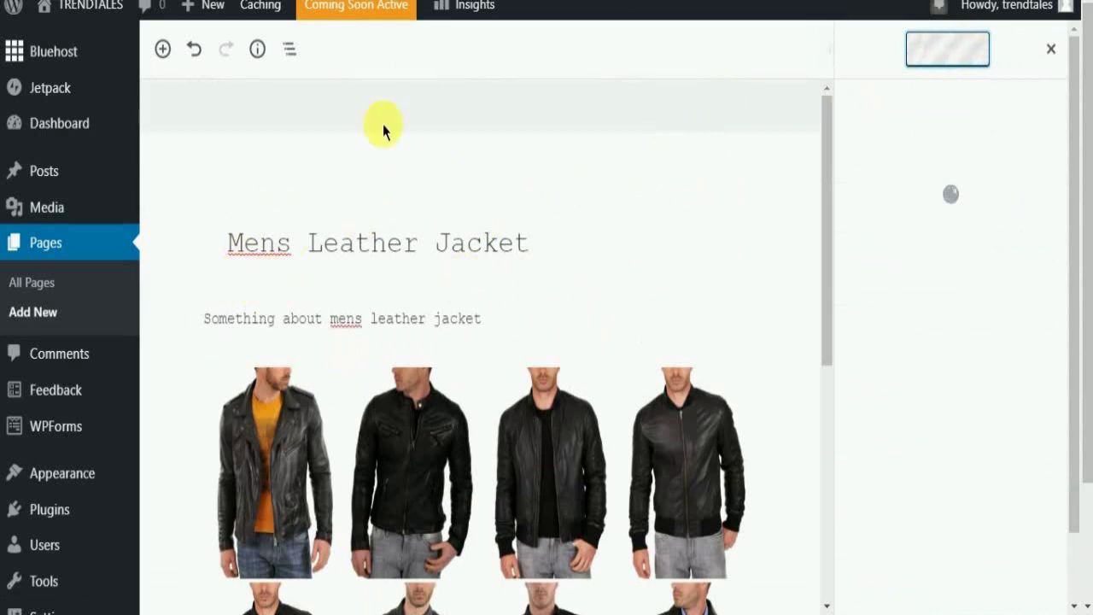
pyautogui.scroll(-3, 344, 298)
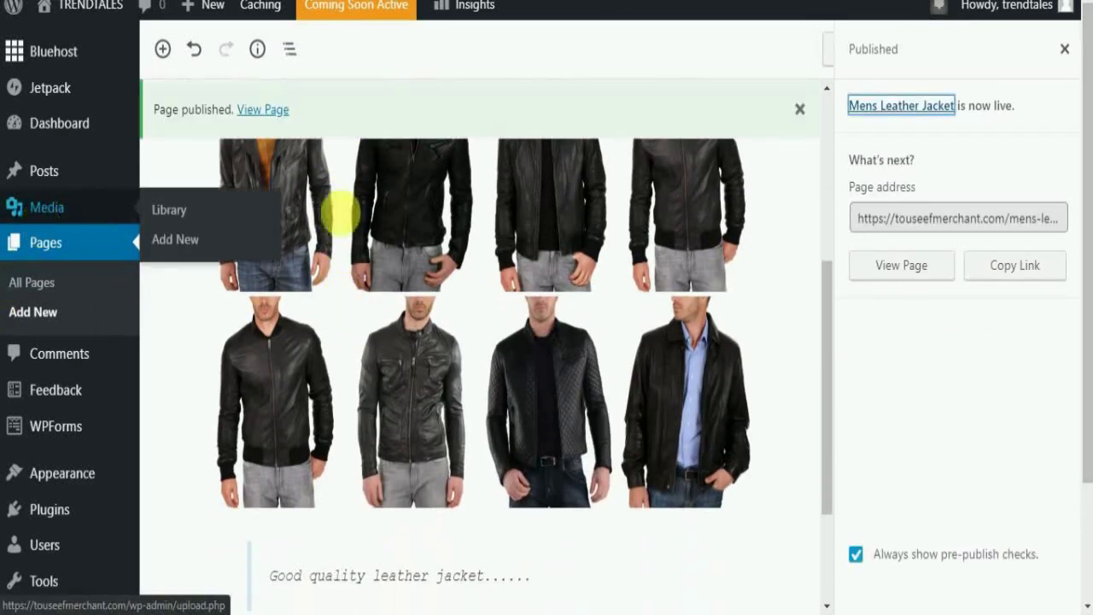
pyautogui.scroll(4, 614, 359)
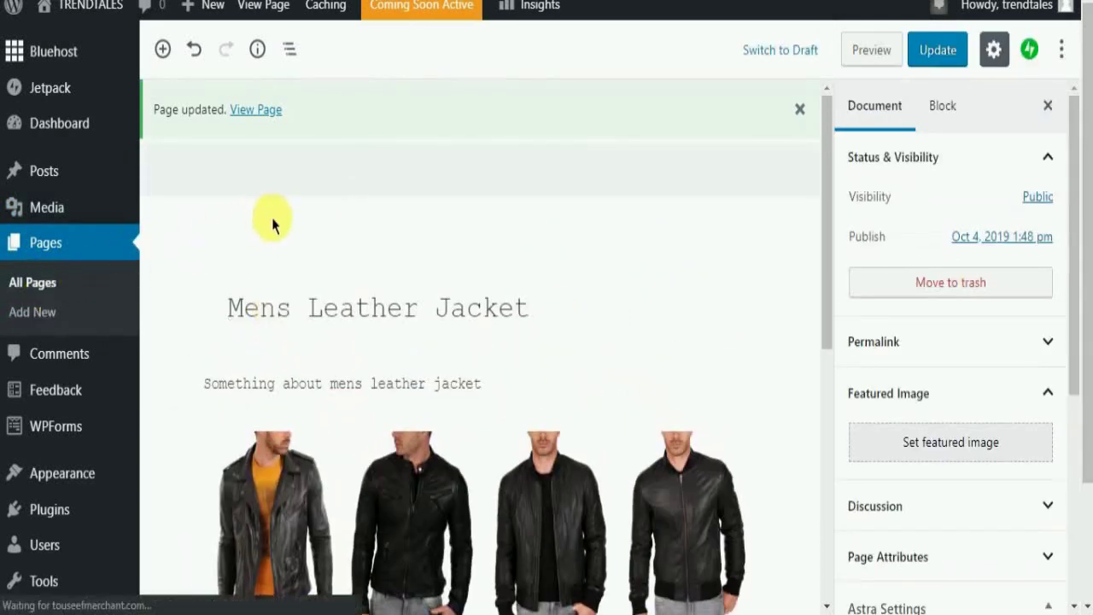
# - Check the list of all pages and visit the TRENDTALES site's front end
pyautogui.scroll(-2, 500, 287)
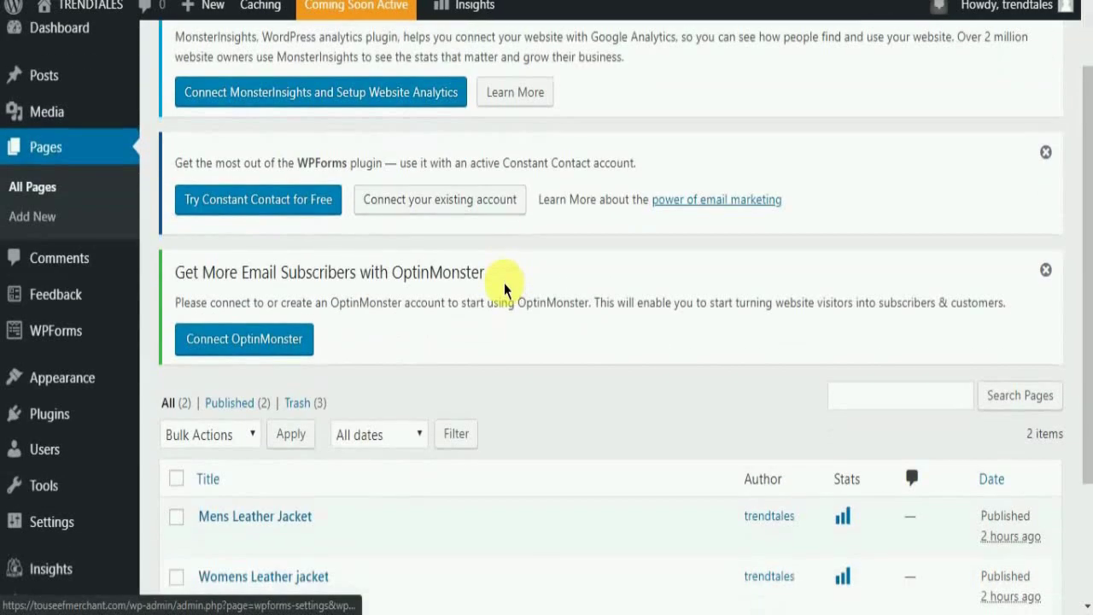
pyautogui.scroll(-2, 504, 283)
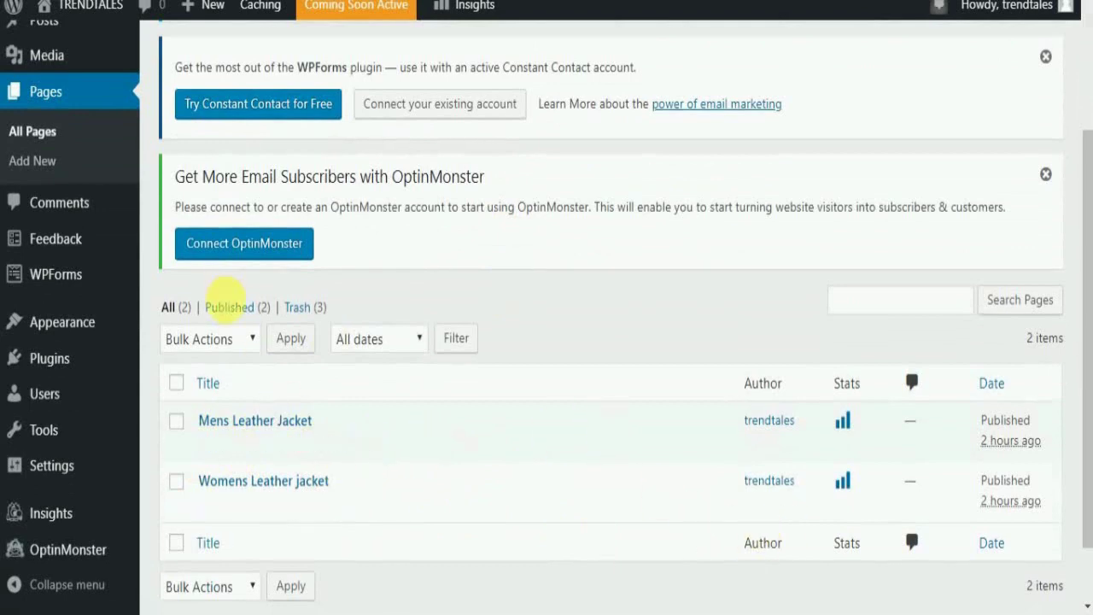
pyautogui.scroll(3, 305, 261)
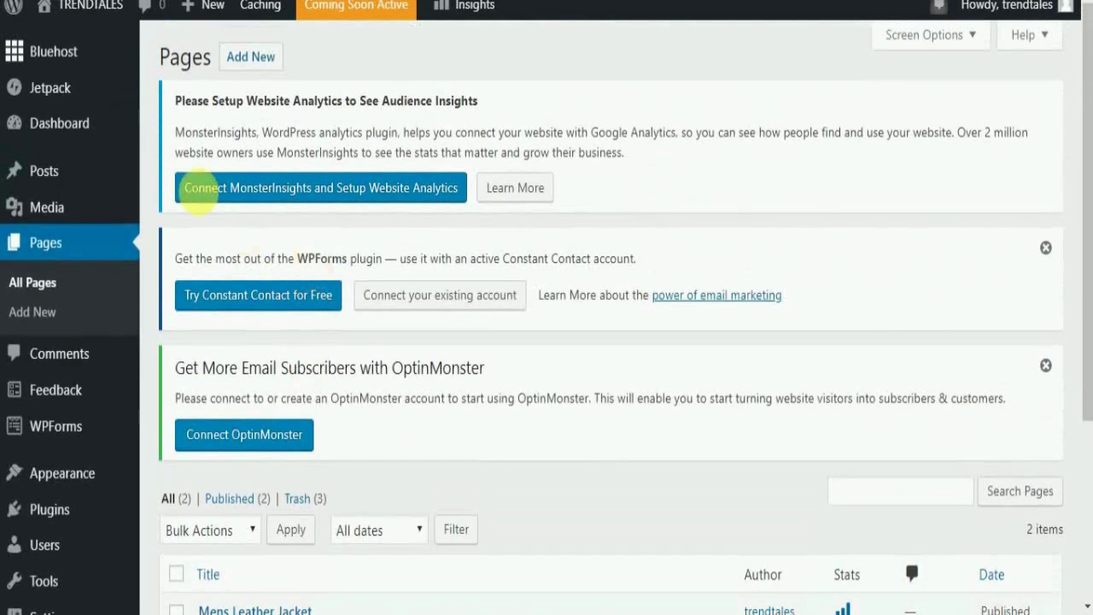
pyautogui.moveTo(92, 15)
pyautogui.click(62, 39)
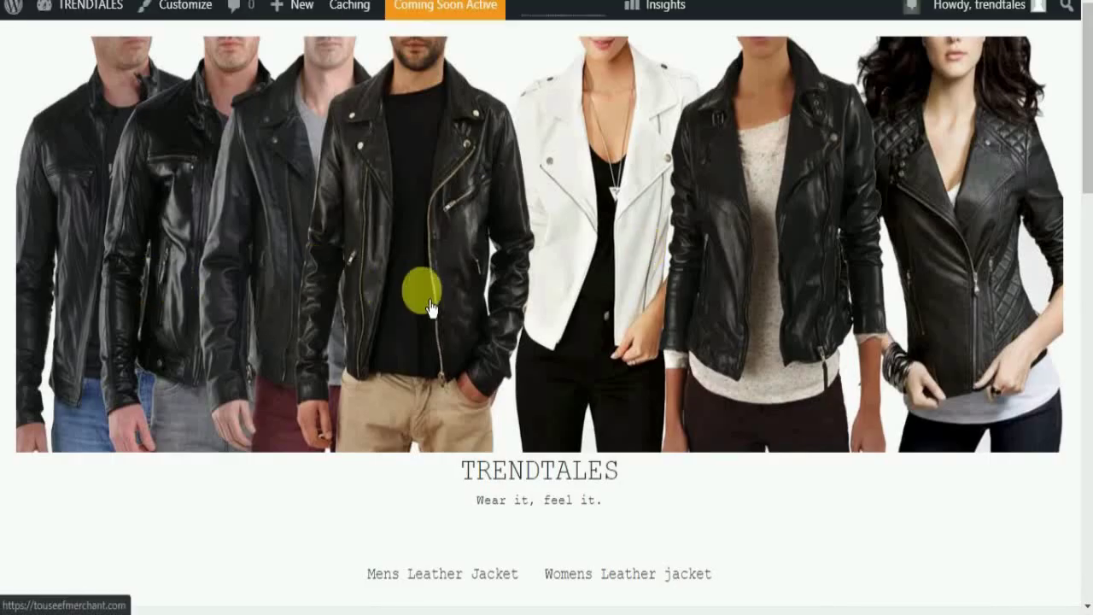
# - Look through the homepage from the header image and page links down through the blog posts and sidebar, and return to its beginning
pyautogui.scroll(-5, 451, 283)
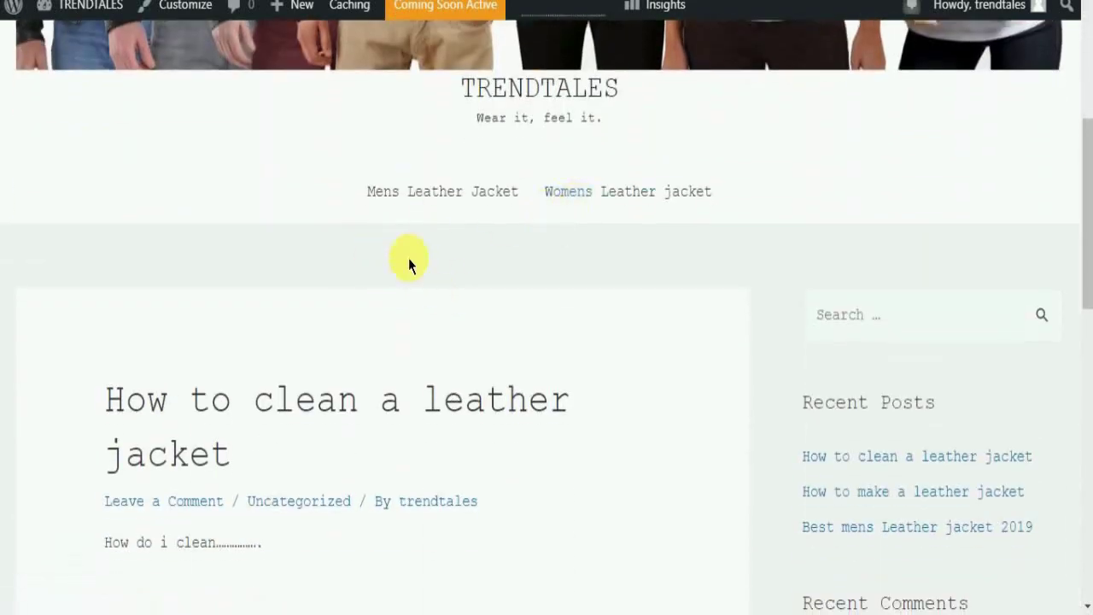
pyautogui.scroll(-2, 330, 285)
pyautogui.scroll(-9, 339, 299)
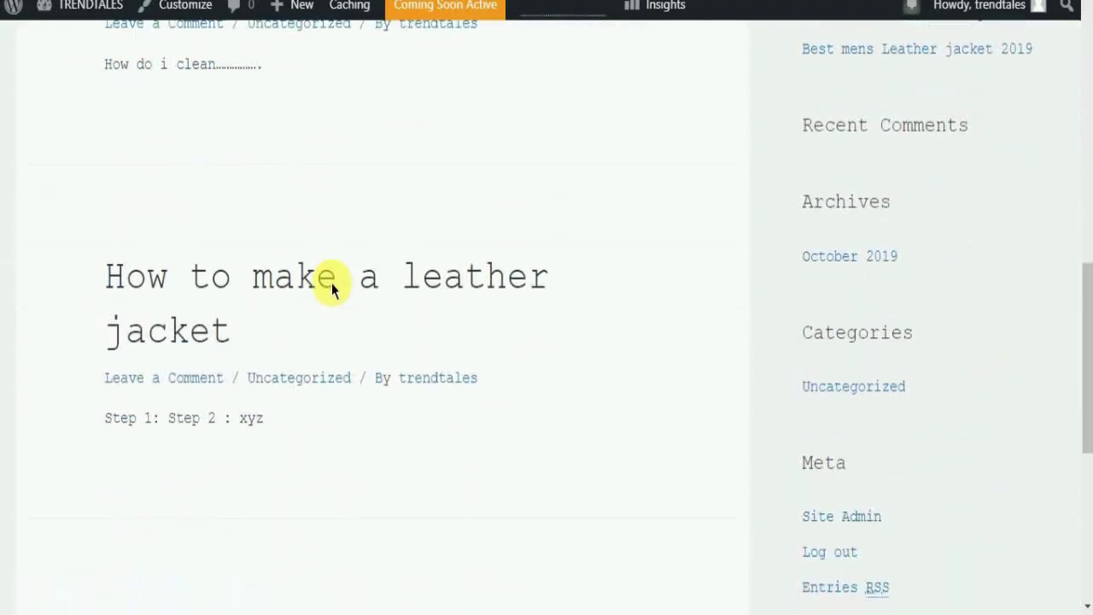
pyautogui.scroll(-1, 339, 304)
pyautogui.scroll(15, 366, 312)
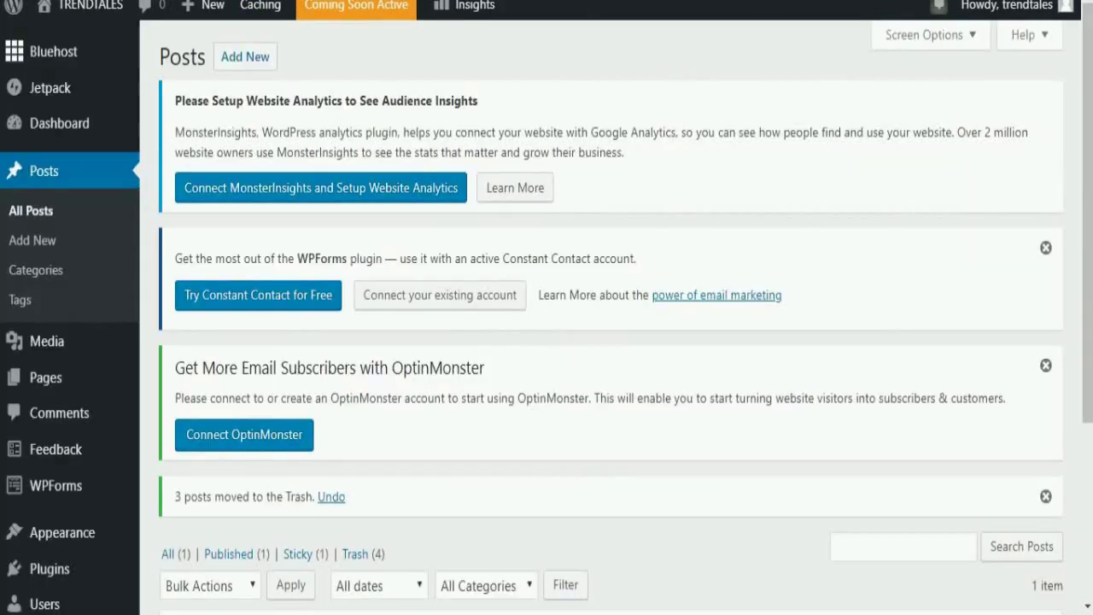
# - Open the "How to clean a leather jacket" post for editing from the list of all posts
pyautogui.click(39, 221)
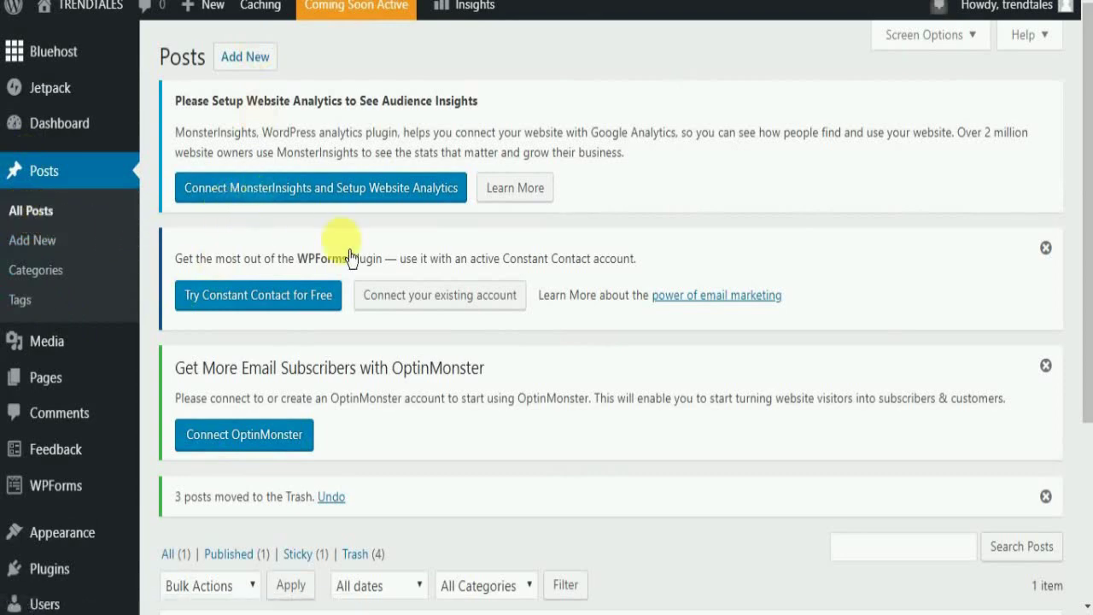
pyautogui.scroll(-2, 363, 260)
pyautogui.scroll(-4, 368, 264)
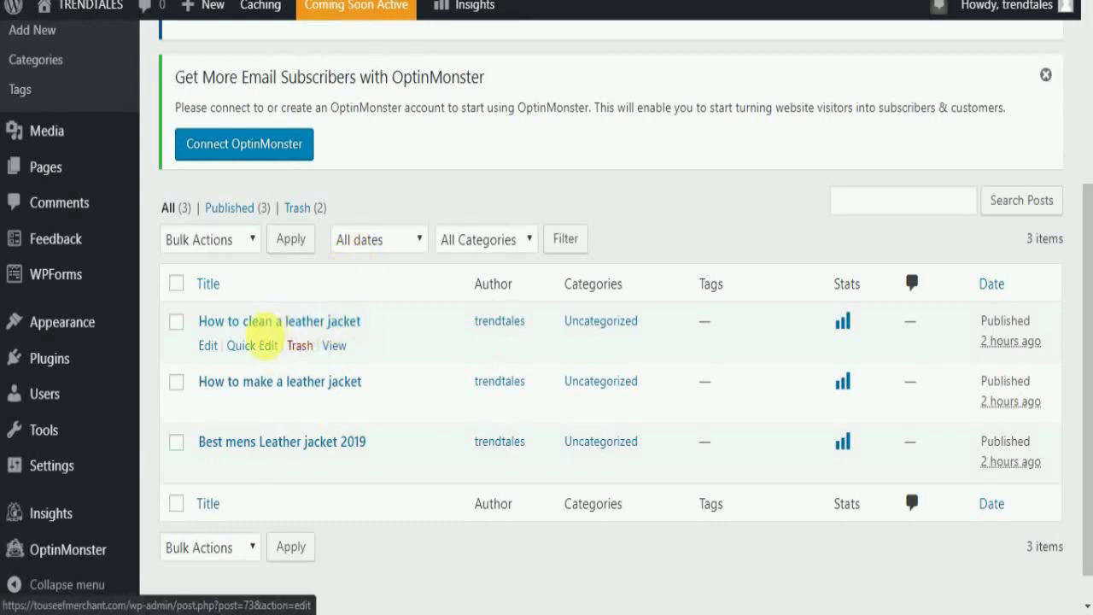
pyautogui.click(208, 345)
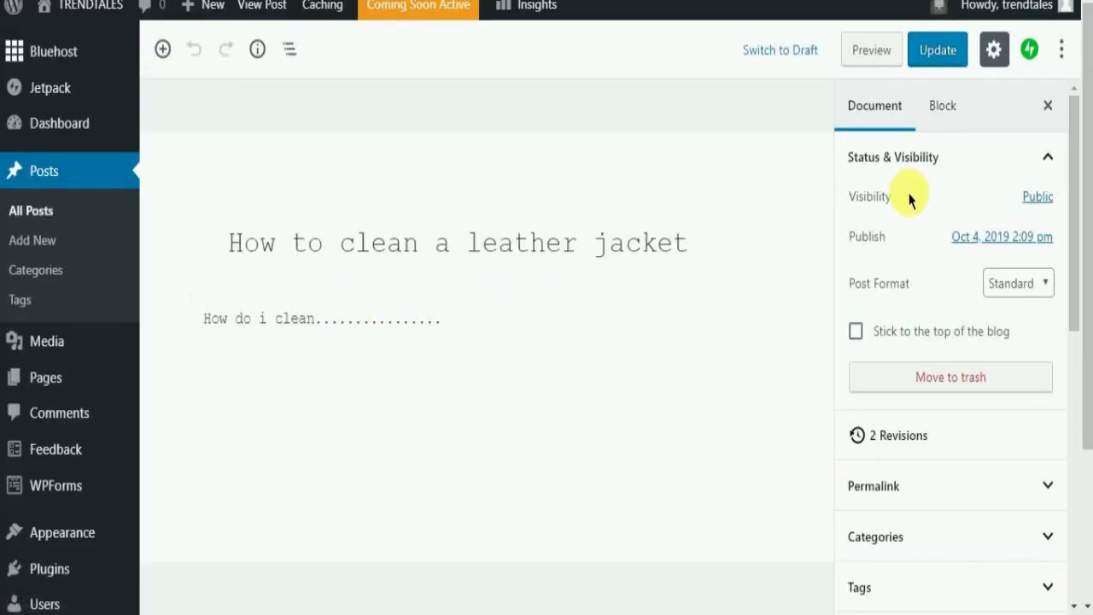
# - Set L913.MAIN_.jpg from the media library, the woman's black leather jacket photo, as the post's featured image
pyautogui.scroll(-3, 940, 215)
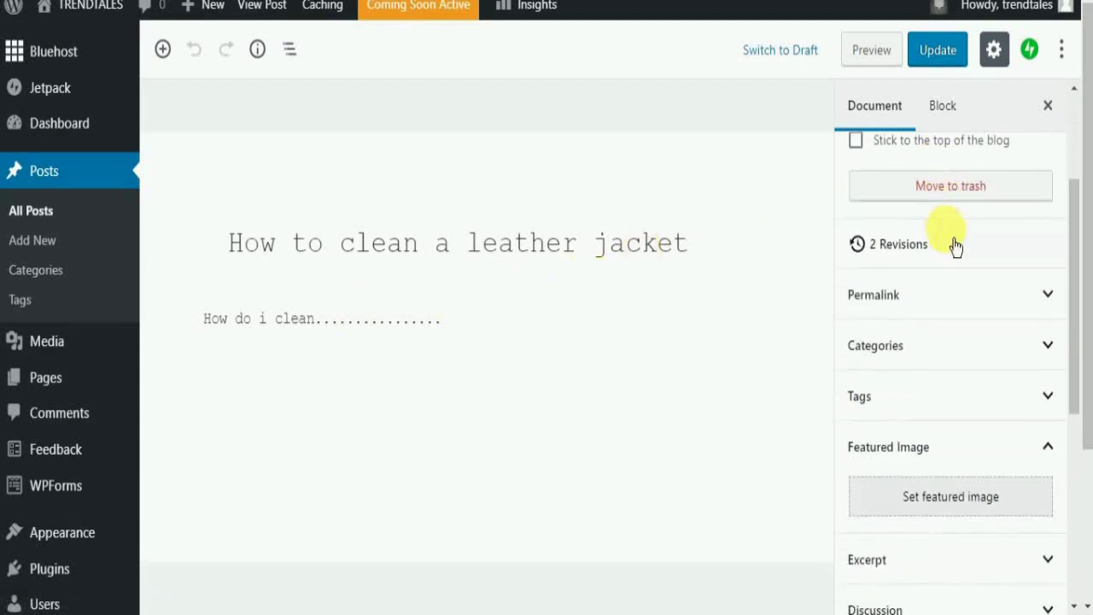
pyautogui.scroll(-2, 957, 256)
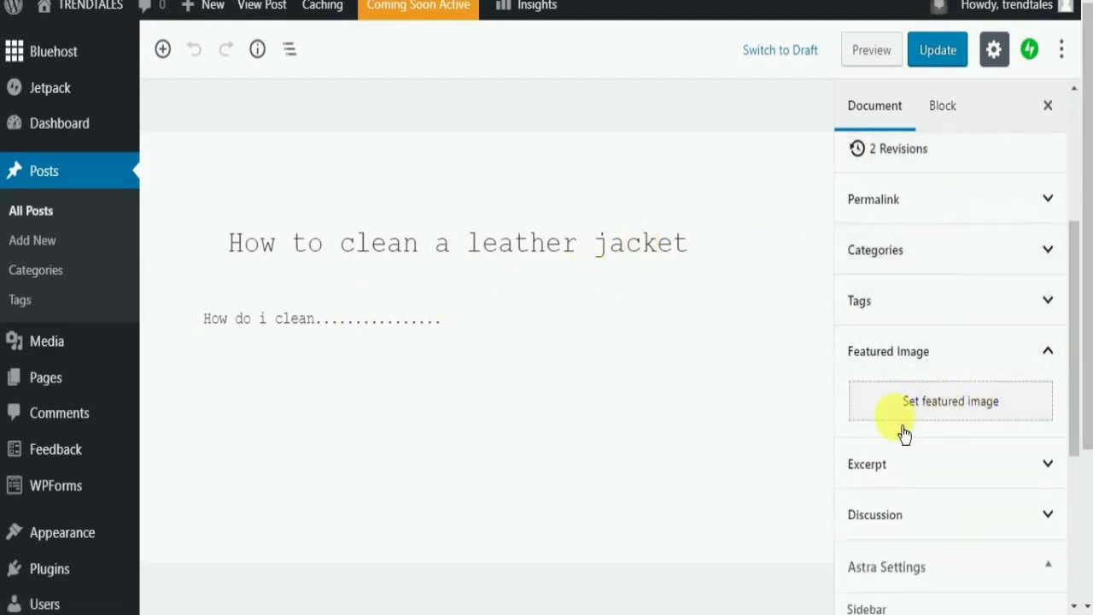
pyautogui.click(971, 408)
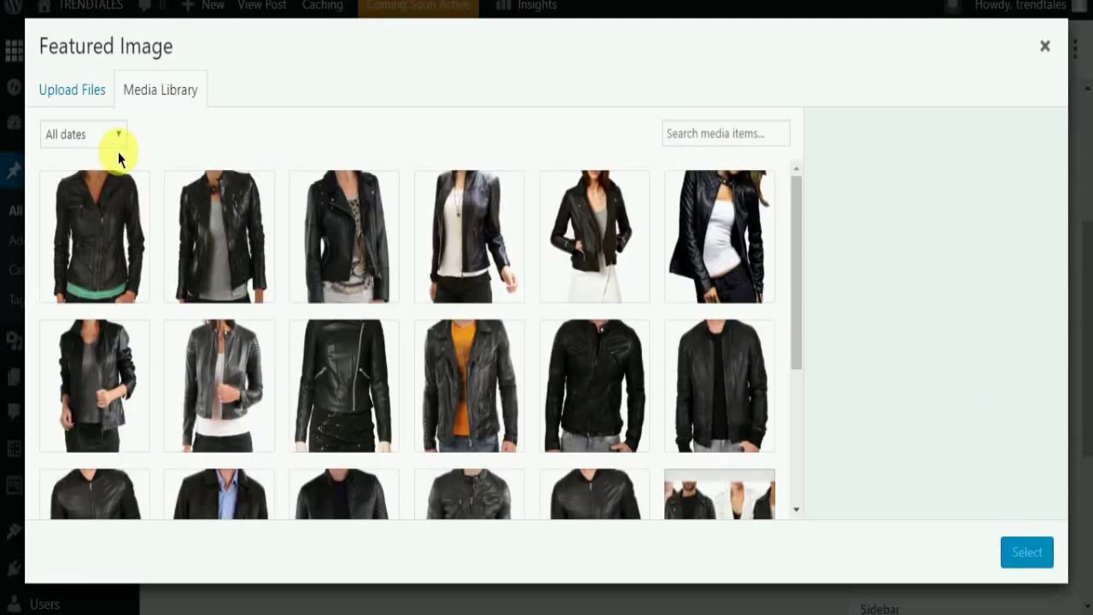
pyautogui.click(342, 252)
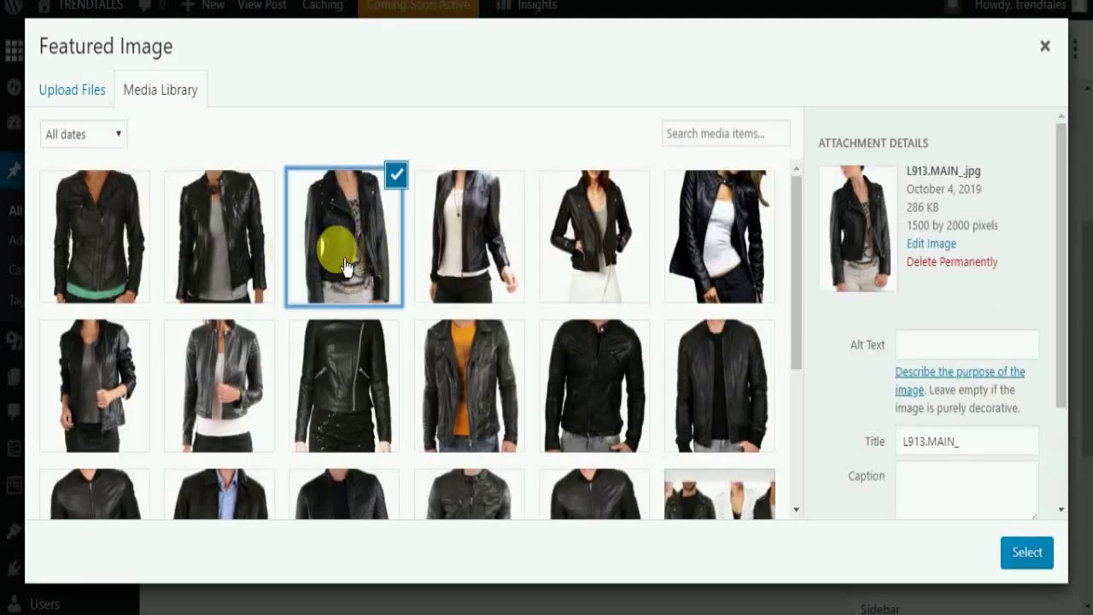
pyautogui.click(1027, 550)
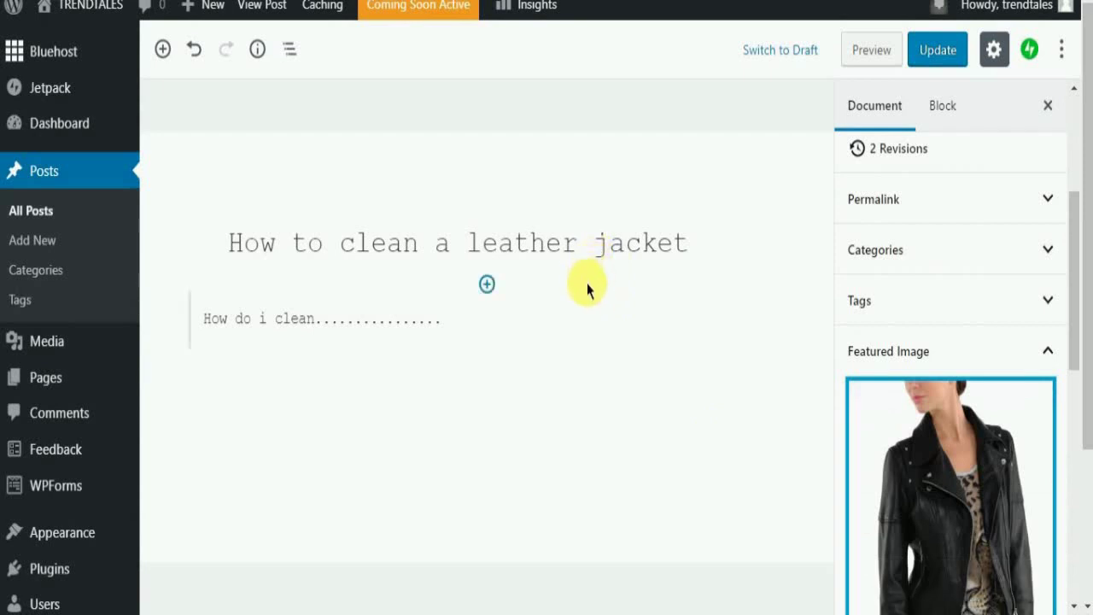
# - Check the post's paragraph, title and featured image, and update the post
pyautogui.scroll(-1, 586, 287)
pyautogui.click(299, 333)
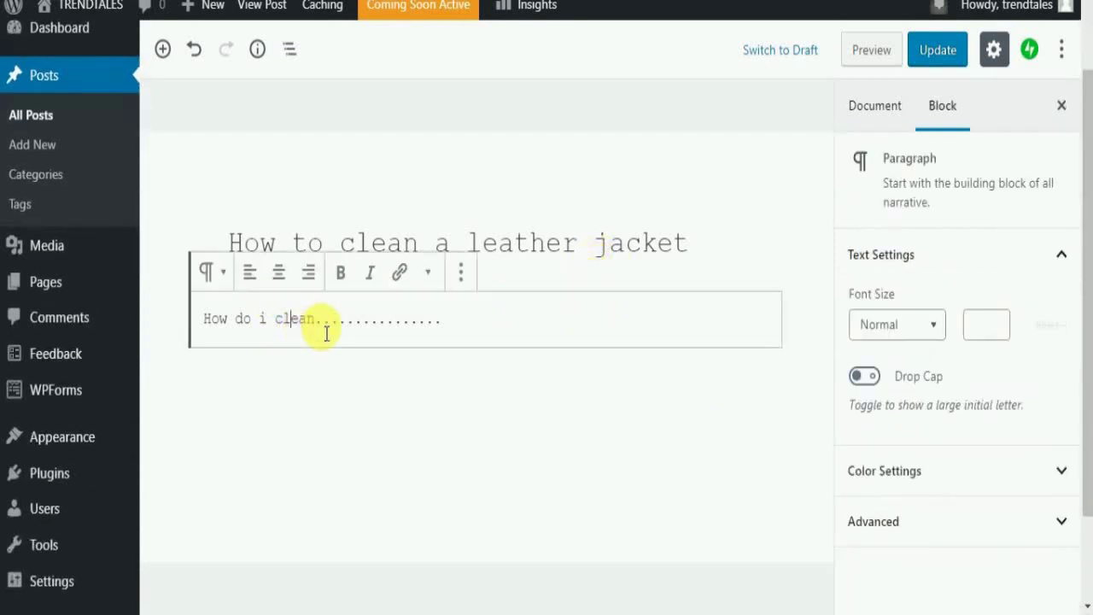
pyautogui.click(780, 243)
pyautogui.scroll(-1, 605, 383)
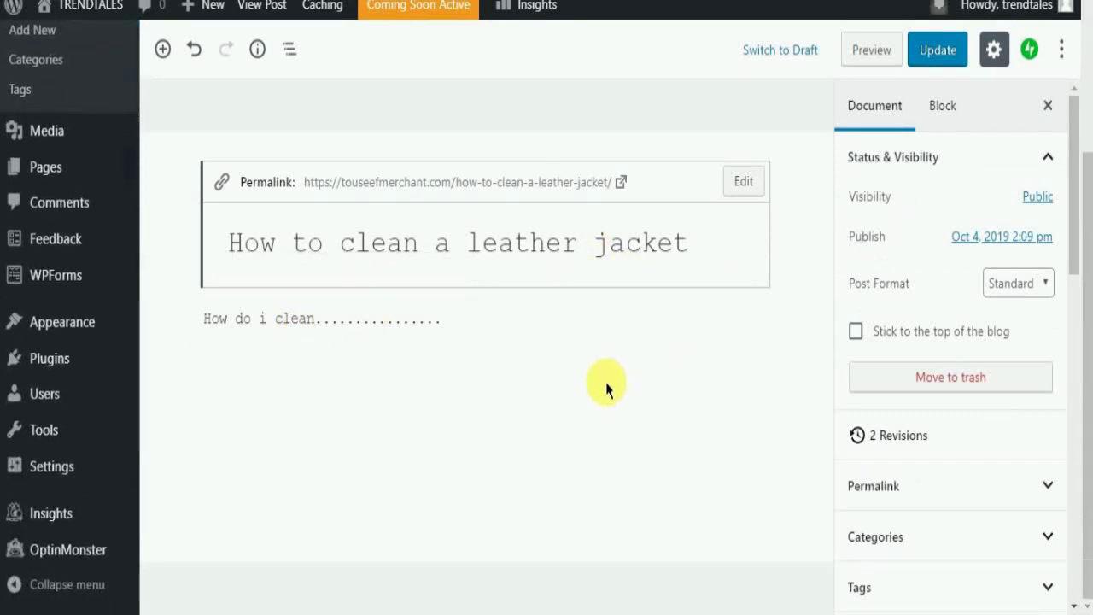
pyautogui.scroll(2, 598, 383)
pyautogui.click(428, 322)
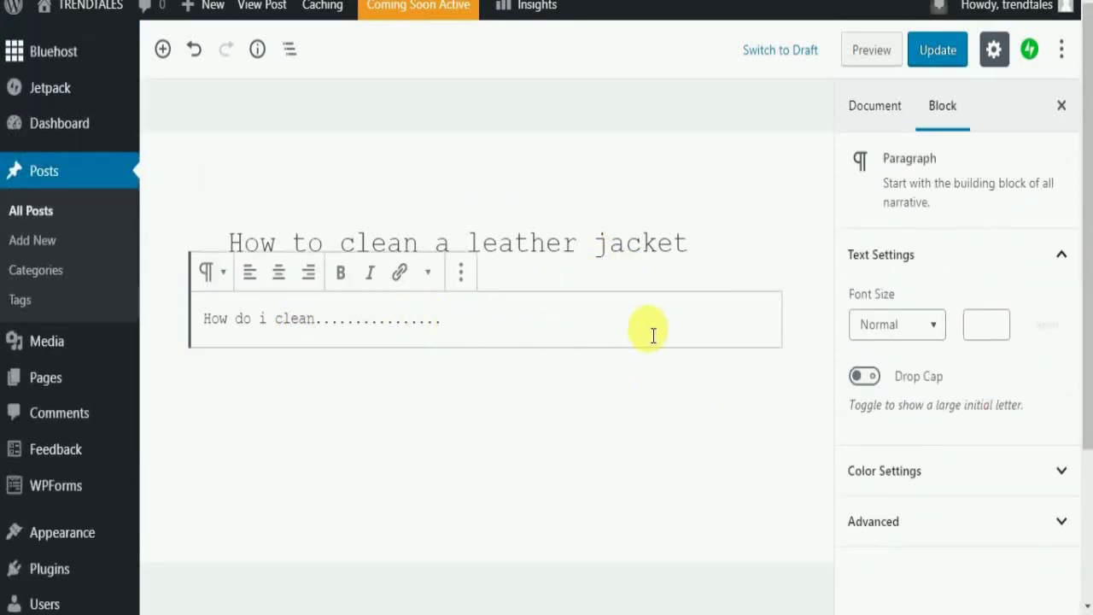
pyautogui.click(766, 268)
pyautogui.scroll(-5, 952, 435)
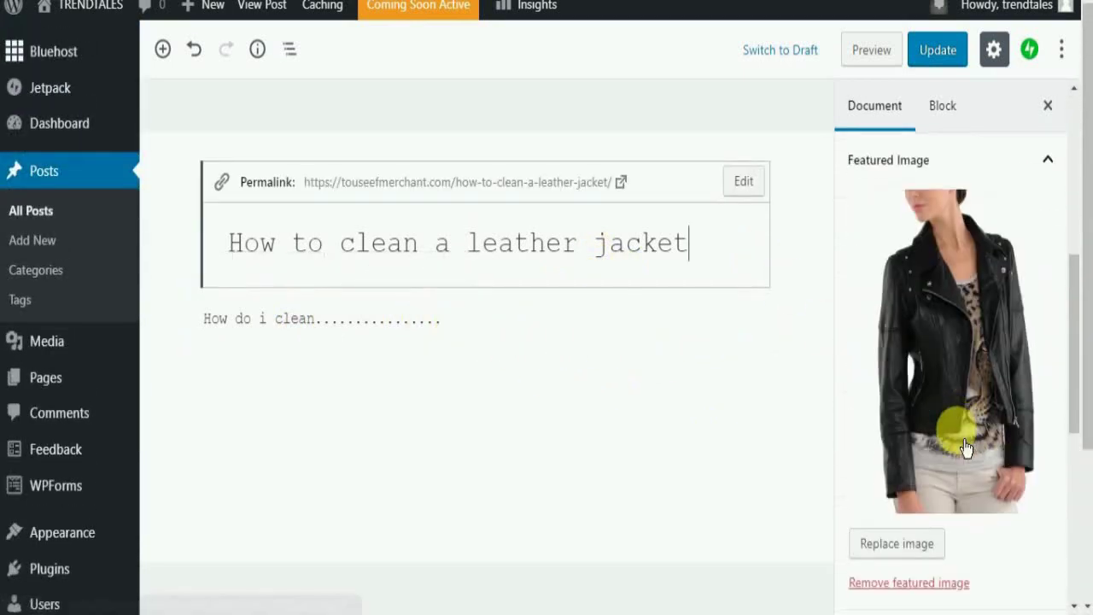
pyautogui.scroll(-1, 956, 432)
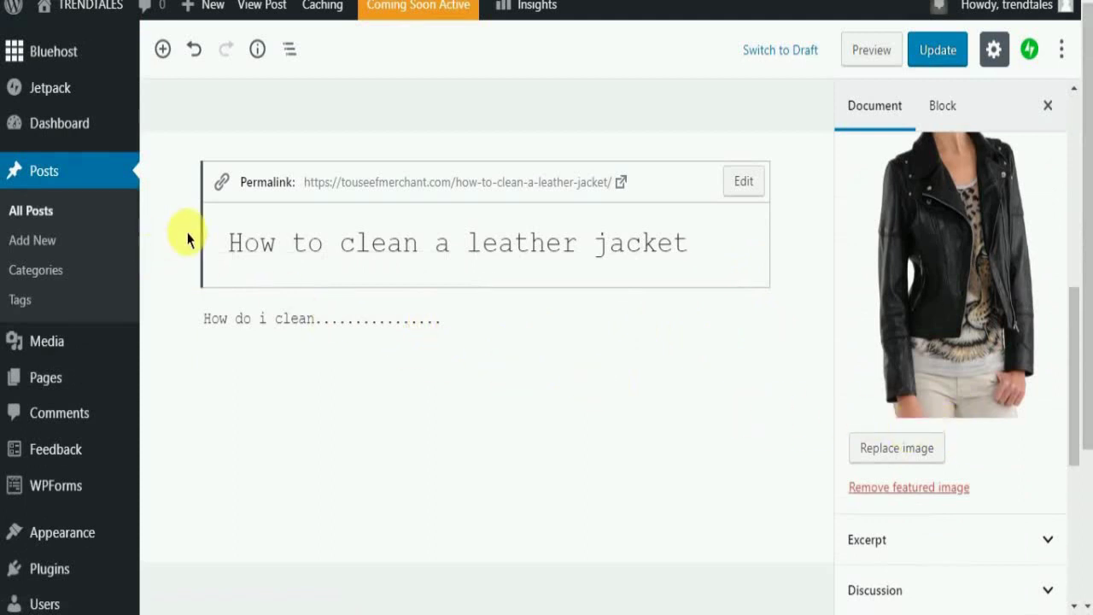
pyautogui.click(939, 53)
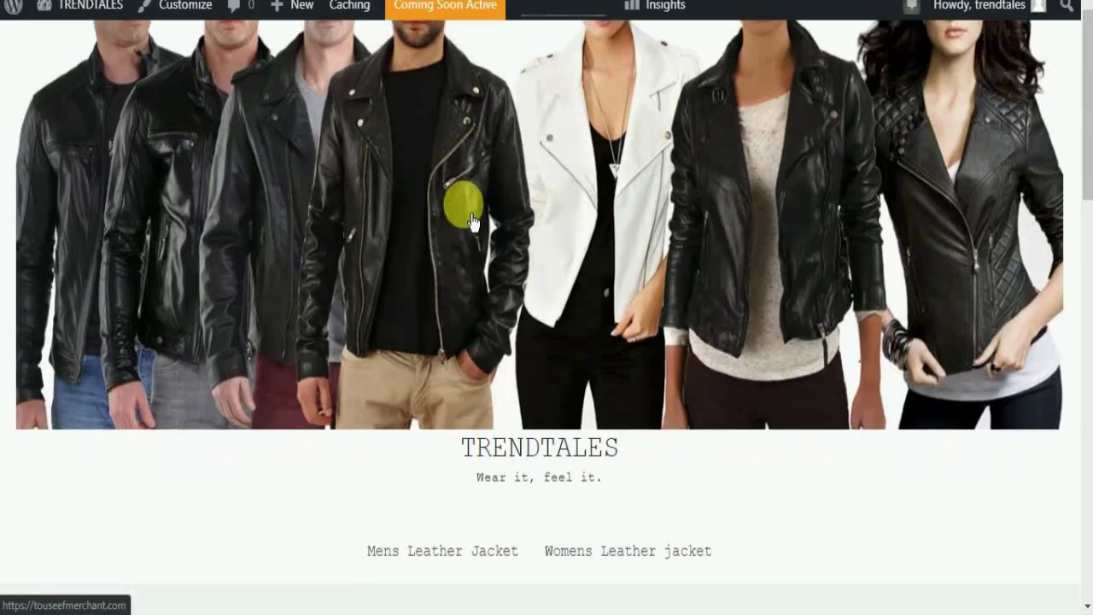
# - Look through the homepage from the header past the featured image and blog posts down to the footer
pyautogui.scroll(-5, 463, 202)
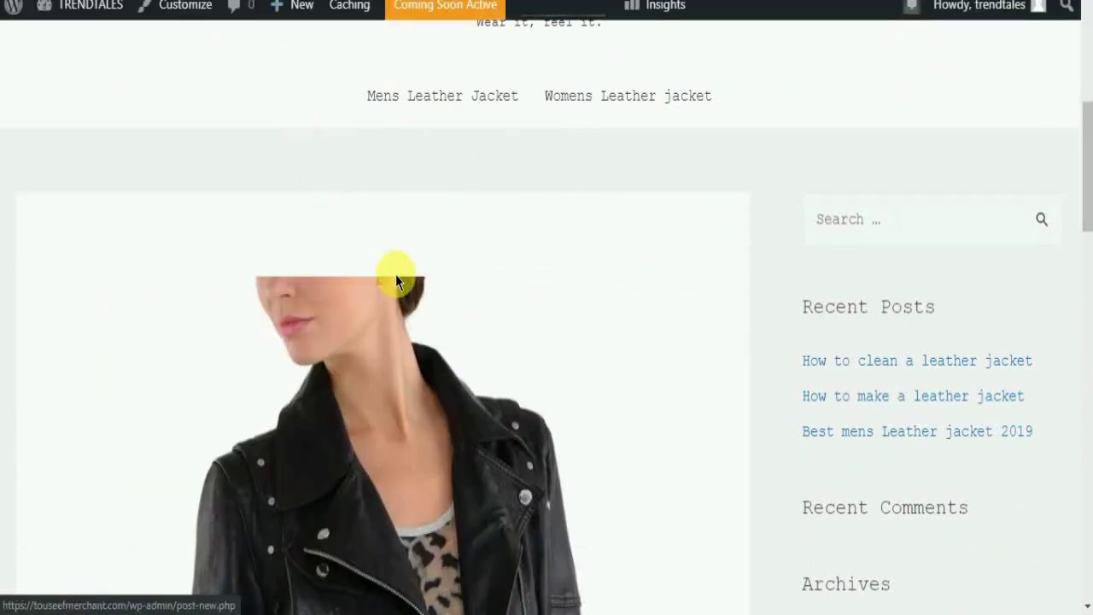
pyautogui.scroll(4, 589, 271)
pyautogui.scroll(-10, 591, 273)
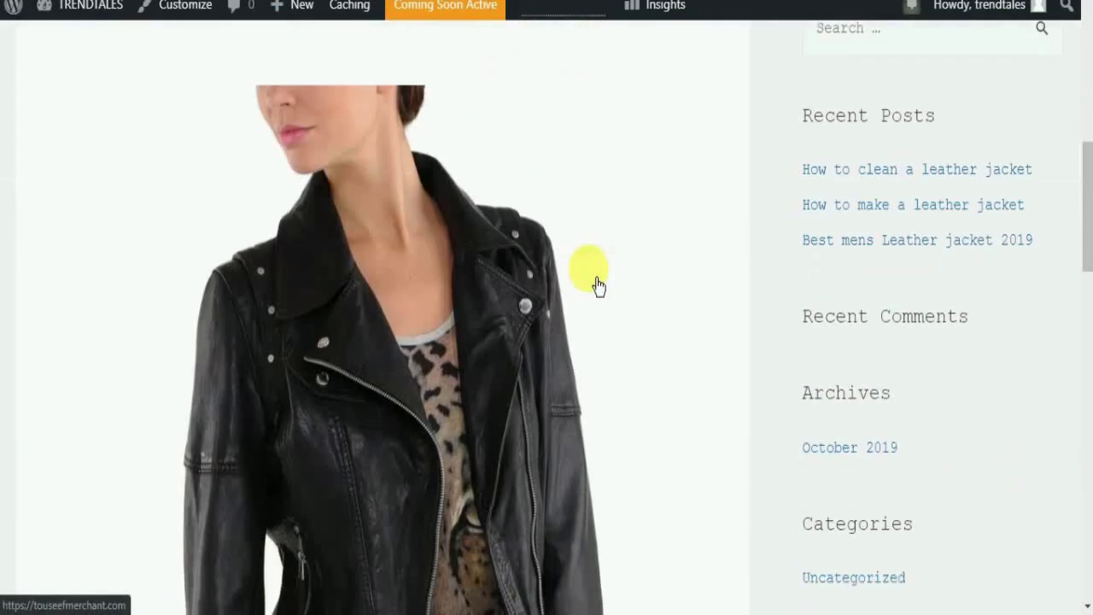
pyautogui.scroll(-3, 597, 286)
pyautogui.scroll(-2, 230, 291)
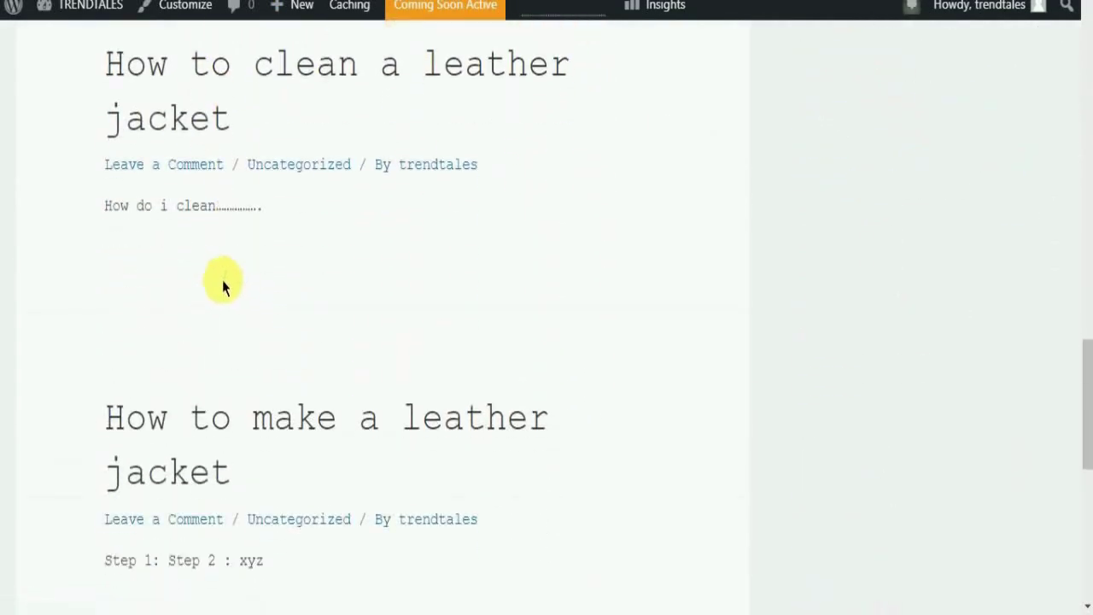
pyautogui.scroll(-6, 398, 220)
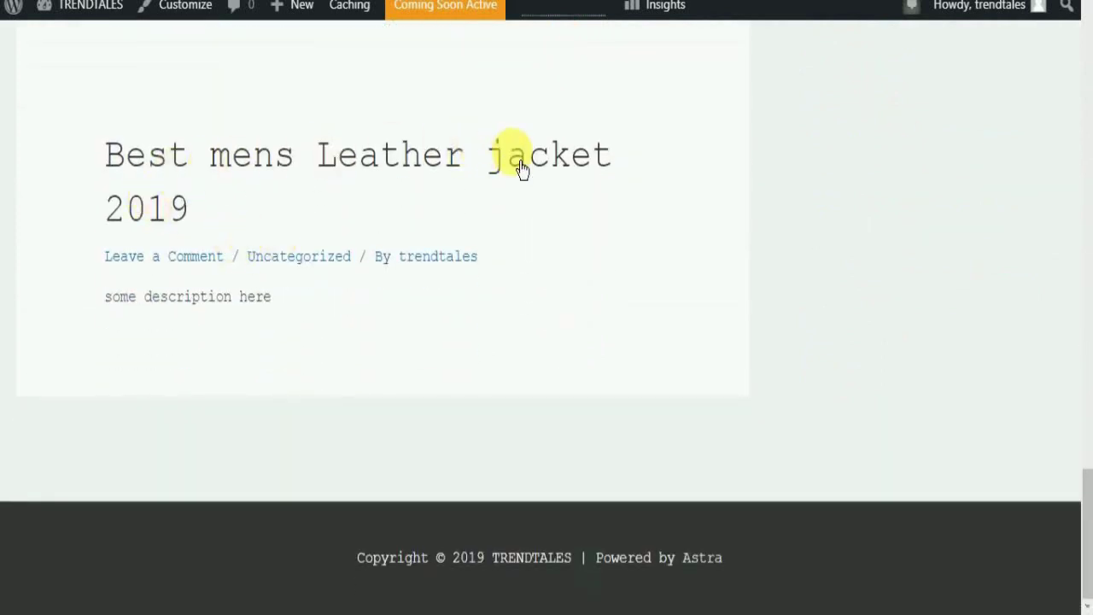
# - View the "Best mens Leather jacket 2019" post, go through its slideshow images forwards and backwards, and return to the page header
pyautogui.click(234, 168)
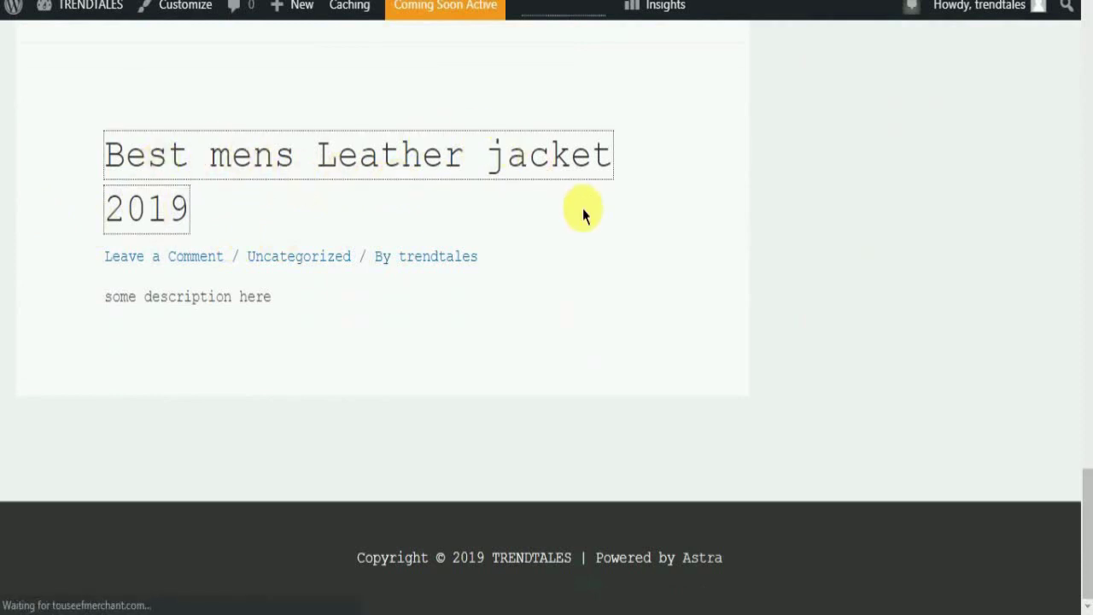
pyautogui.scroll(-9, 532, 214)
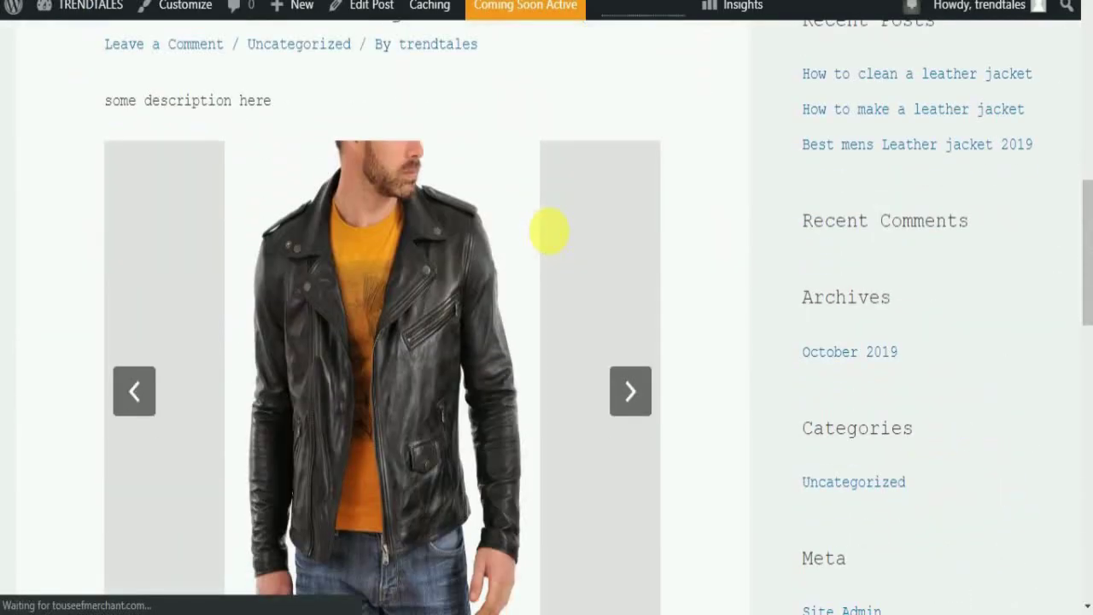
pyautogui.click(636, 393)
pyautogui.click(630, 391)
pyautogui.click(630, 392)
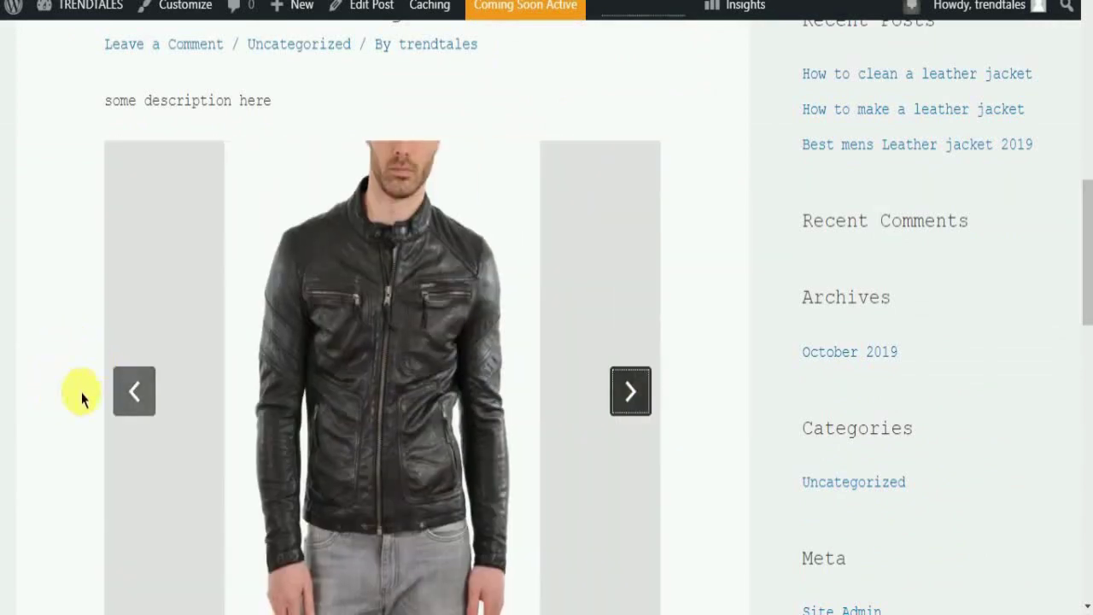
pyautogui.click(135, 395)
pyautogui.click(135, 396)
pyautogui.scroll(6, 643, 256)
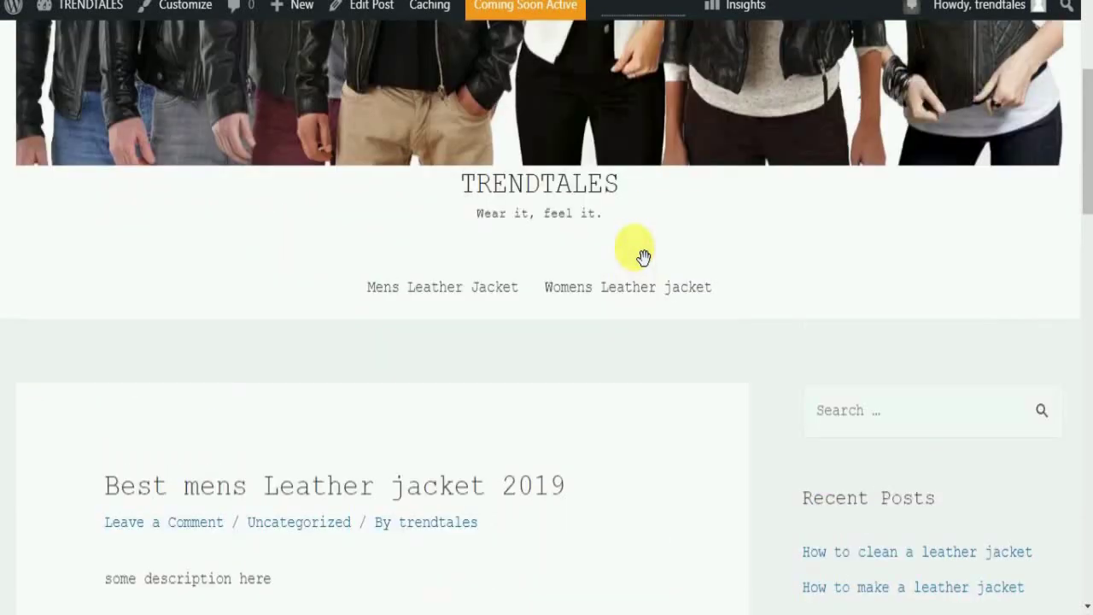
pyautogui.scroll(3, 643, 256)
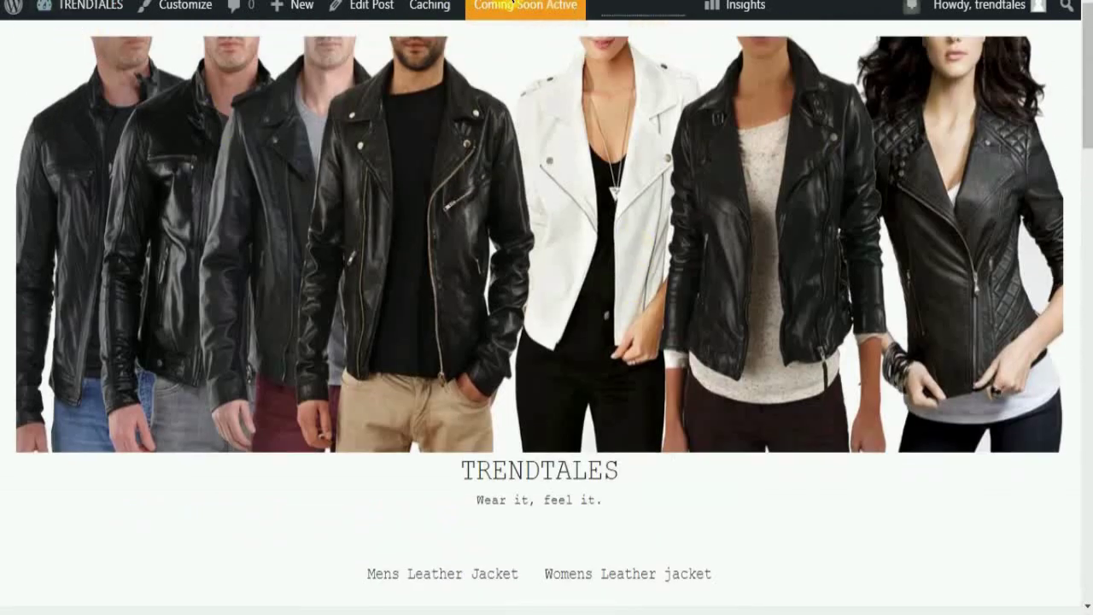
# - Open the site for customizing and look over the header, featured image and sidebar in the homepage preview
pyautogui.click(169, 9)
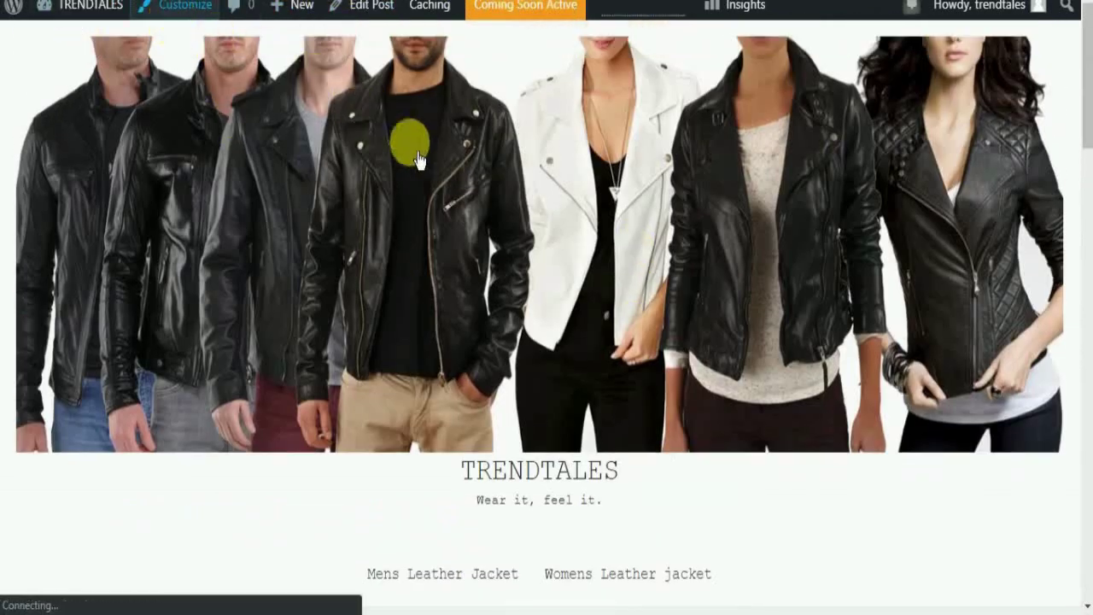
pyautogui.scroll(-4, 461, 217)
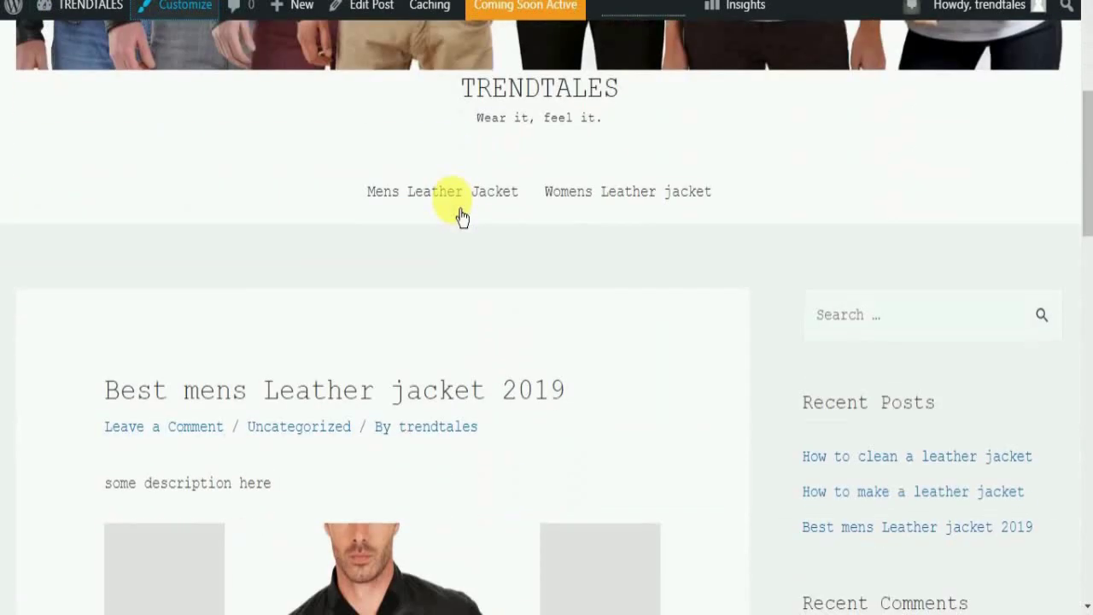
pyautogui.scroll(4, 462, 218)
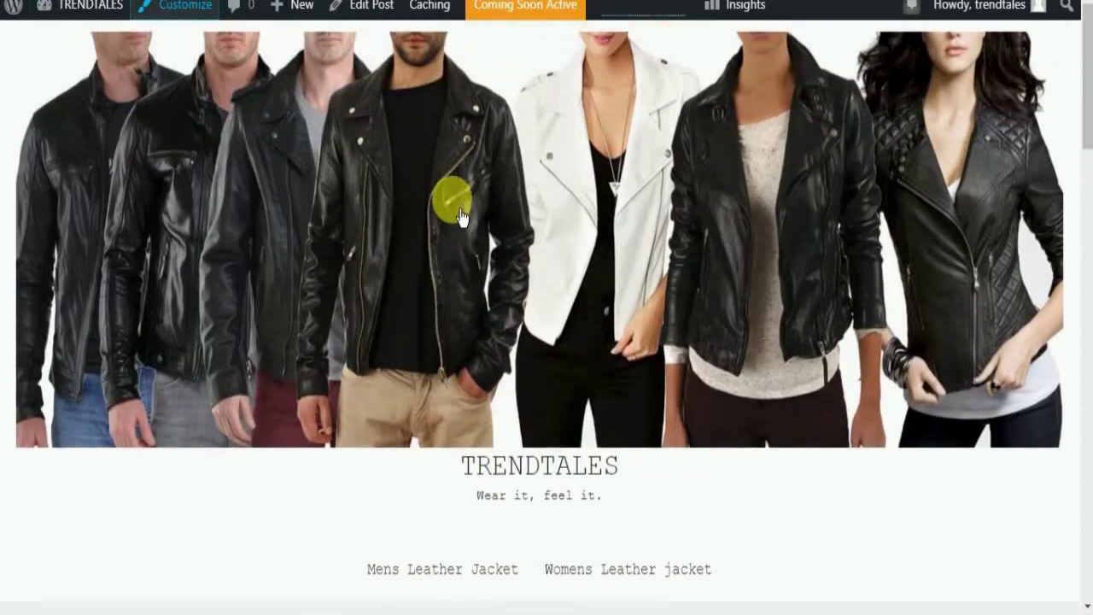
pyautogui.scroll(-2, 683, 198)
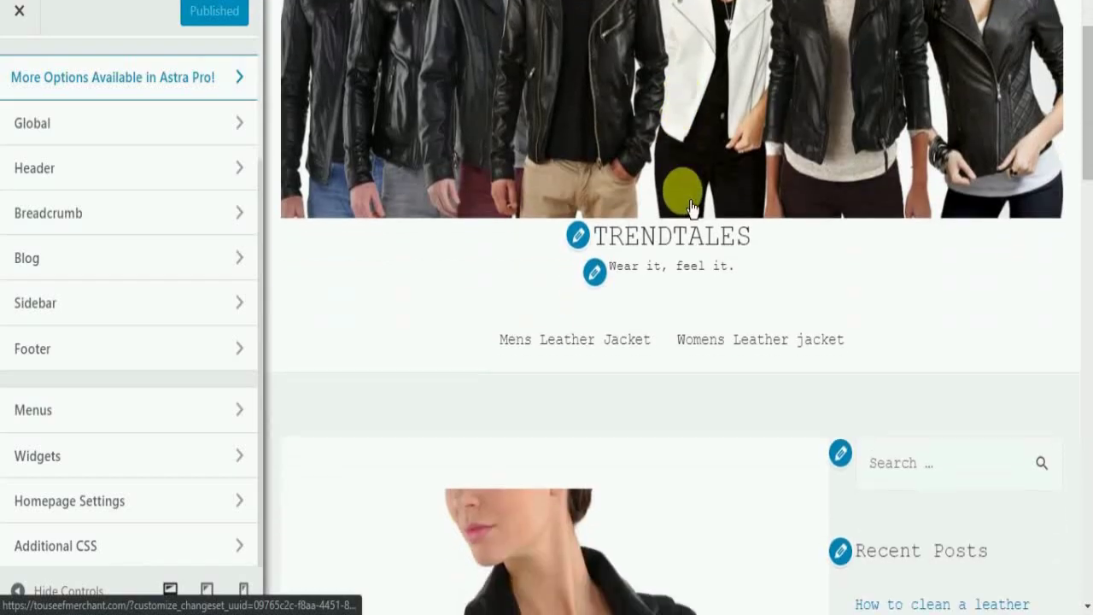
pyautogui.scroll(-14, 683, 198)
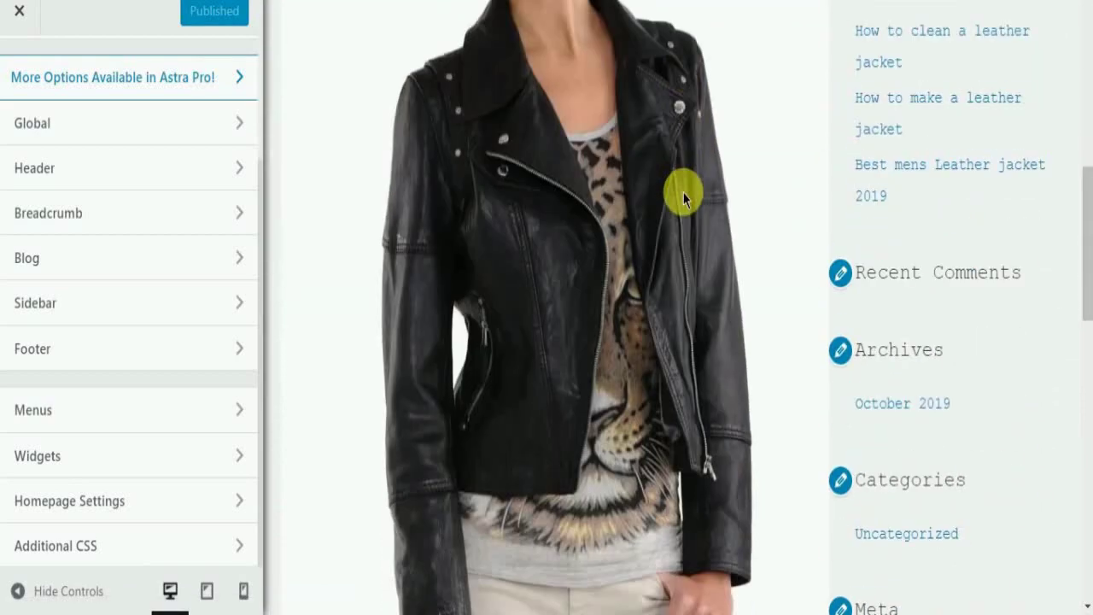
pyautogui.scroll(-3, 683, 198)
pyautogui.scroll(15, 683, 198)
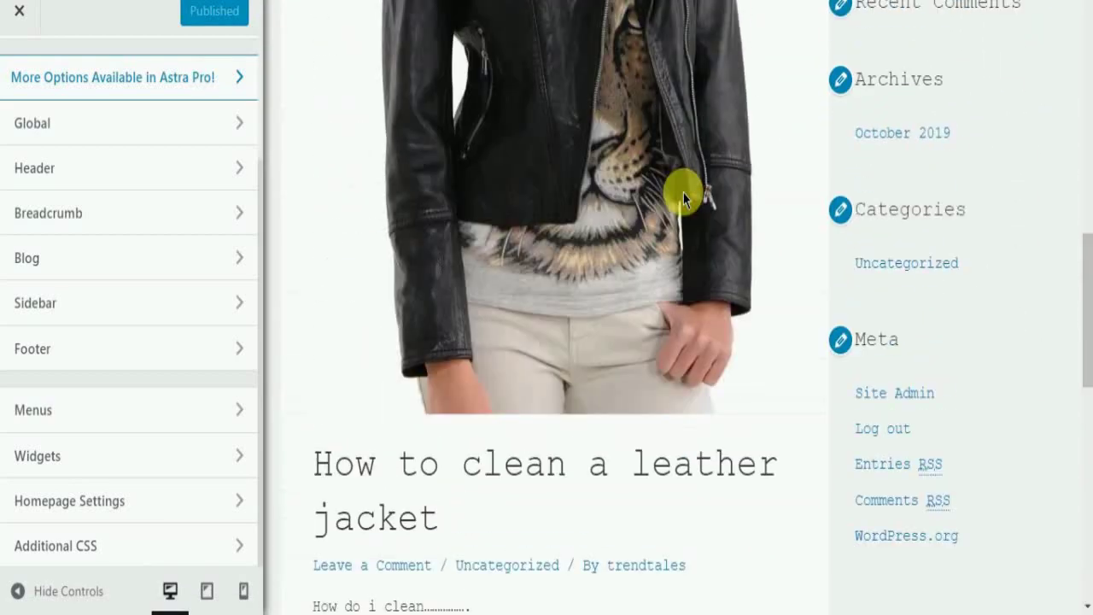
pyautogui.scroll(-2, 683, 198)
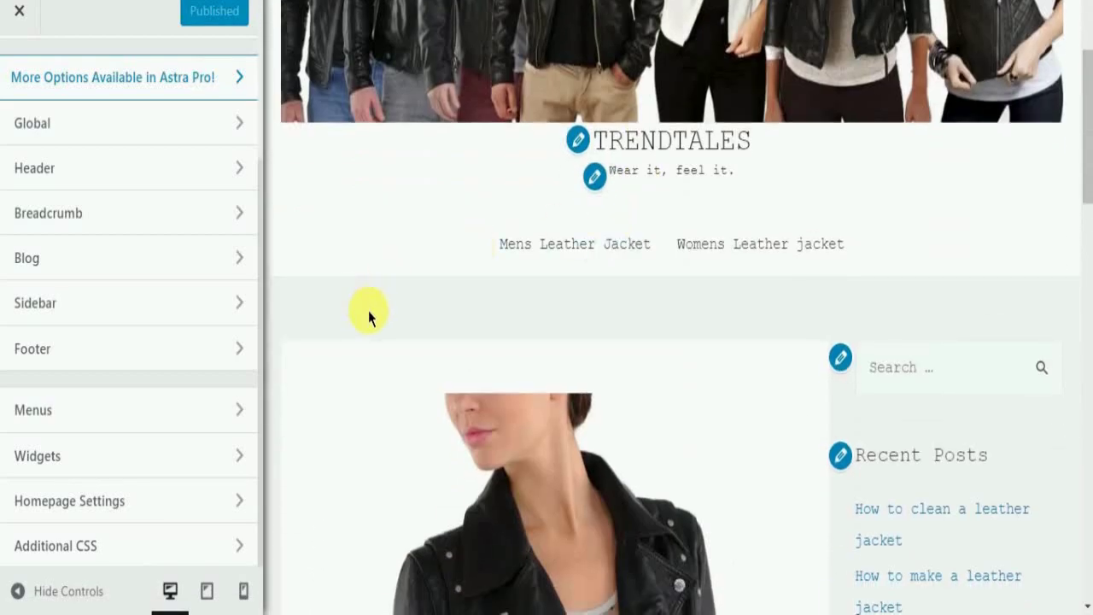
pyautogui.scroll(-10, 612, 319)
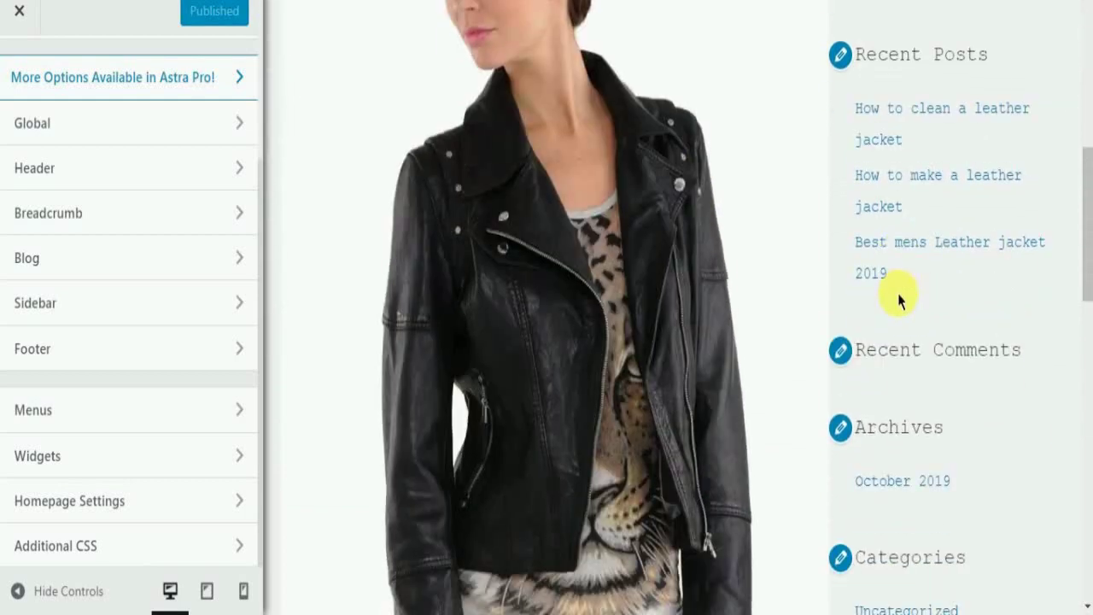
pyautogui.scroll(10, 916, 298)
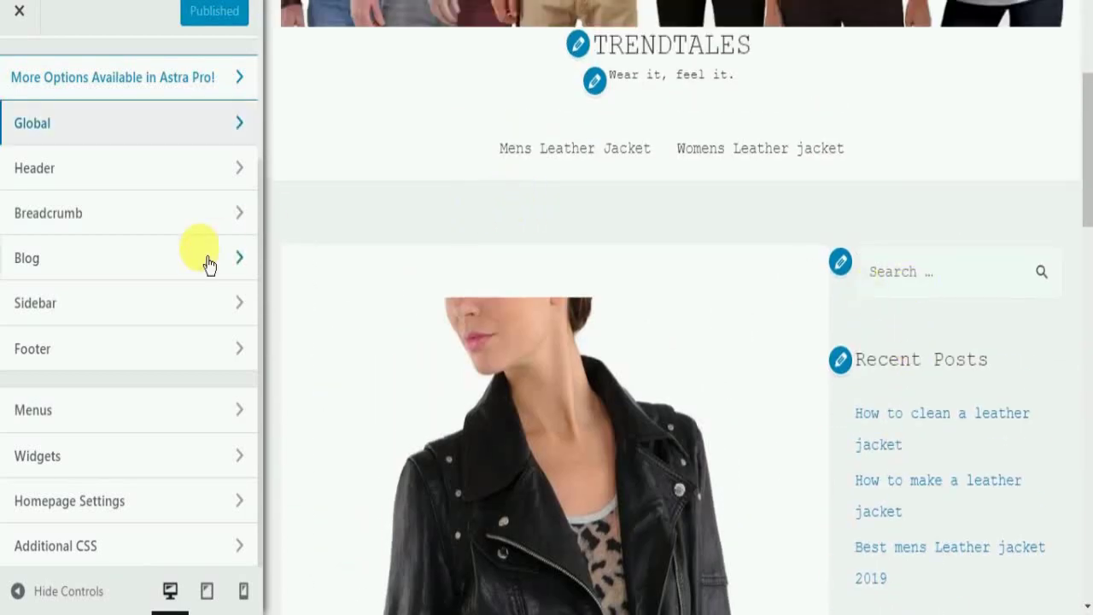
# - Set the sidebar's default layout to No Sidebar
pyautogui.click(143, 312)
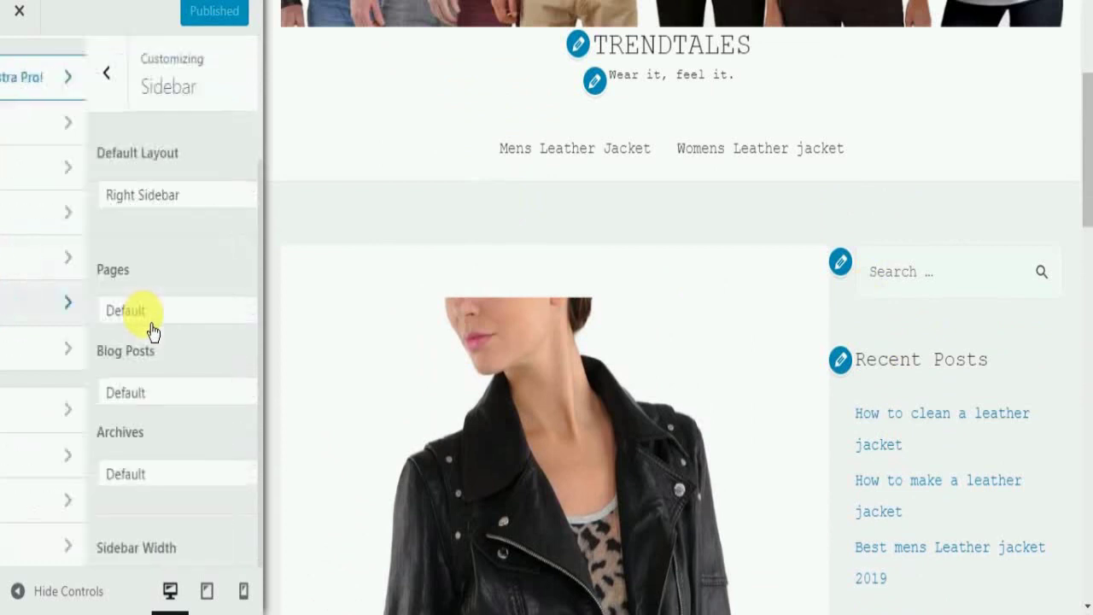
pyautogui.click(140, 195)
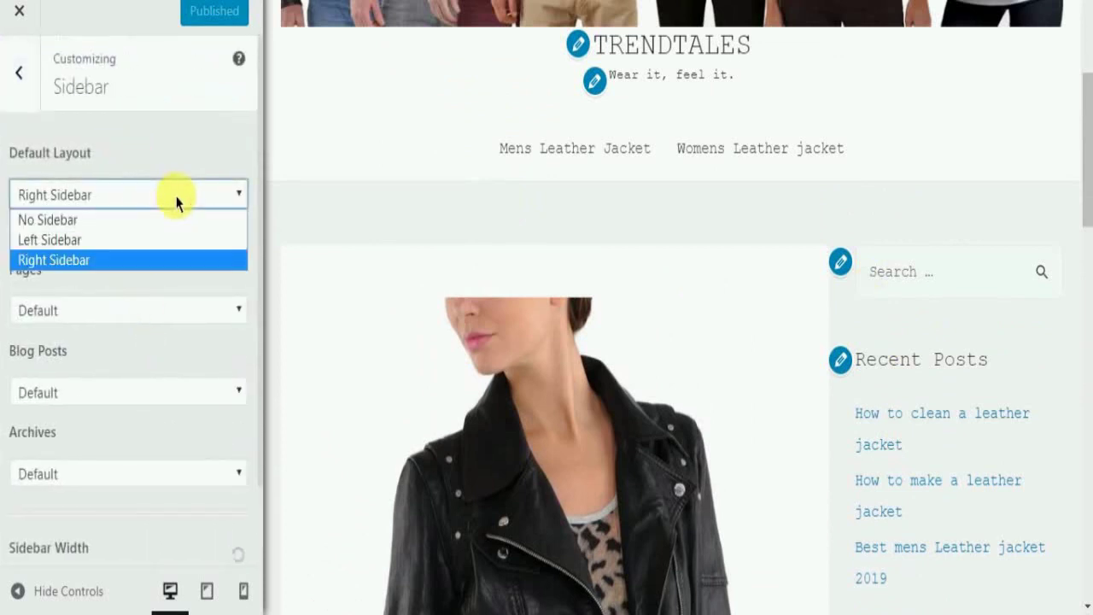
pyautogui.click(101, 224)
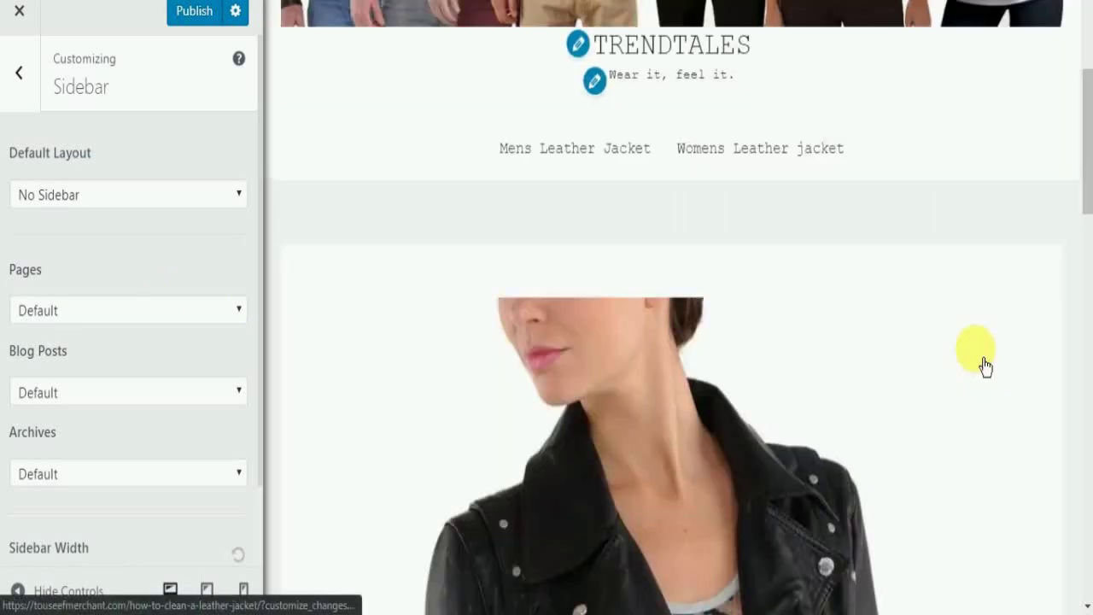
# - Look through the homepage preview without the sidebar, from the header down past the blog posts and back up
pyautogui.scroll(-15, 984, 366)
pyautogui.scroll(5, 984, 365)
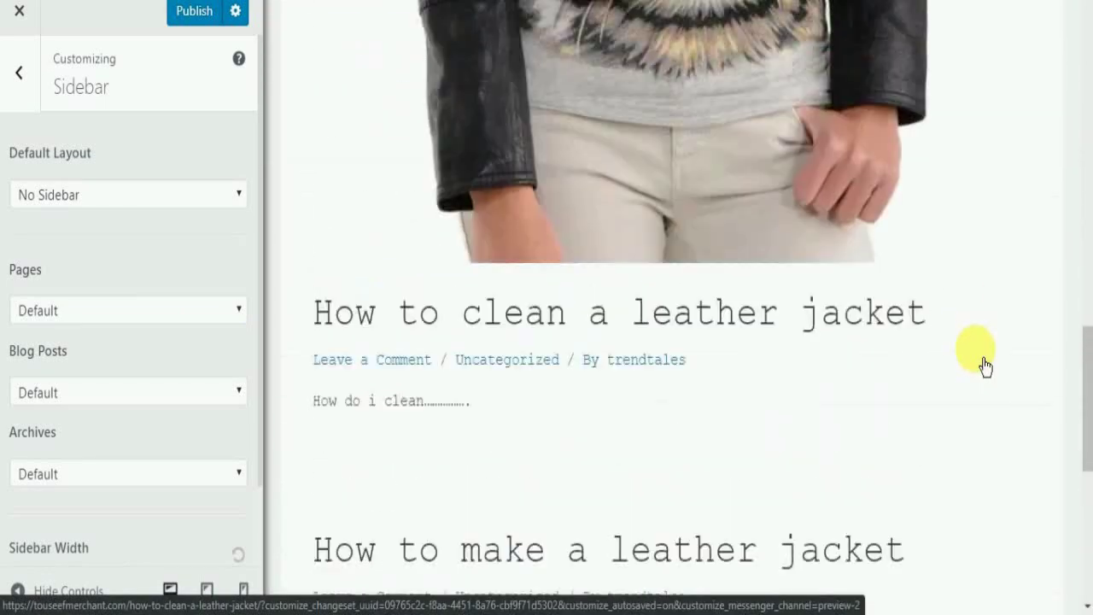
pyautogui.scroll(8, 985, 366)
pyautogui.scroll(-4, 985, 366)
pyautogui.scroll(-8, 984, 365)
pyautogui.scroll(10, 985, 366)
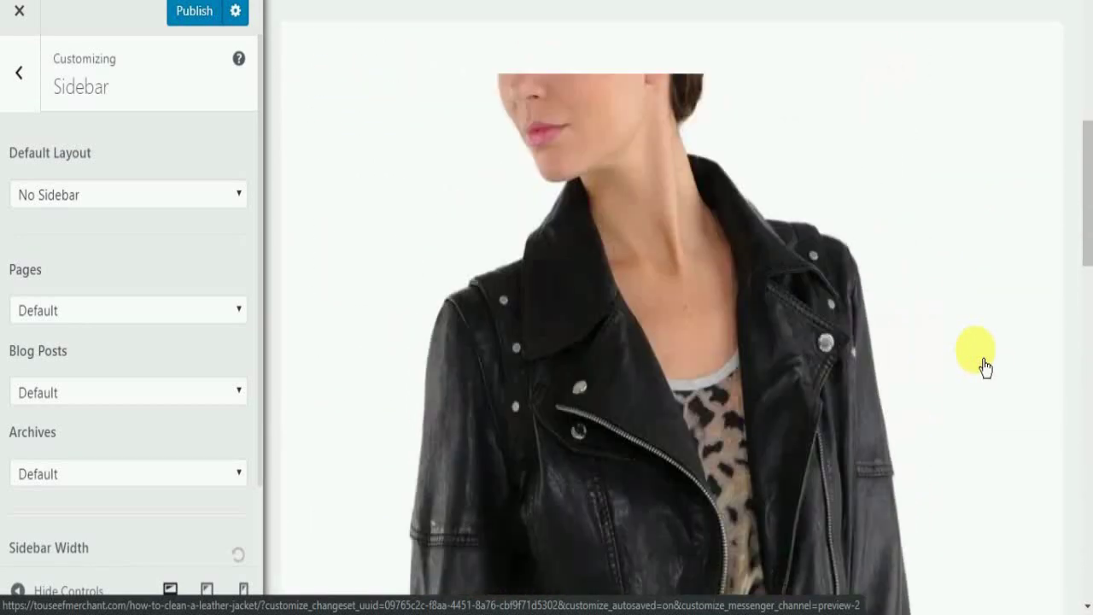
pyautogui.scroll(5, 984, 366)
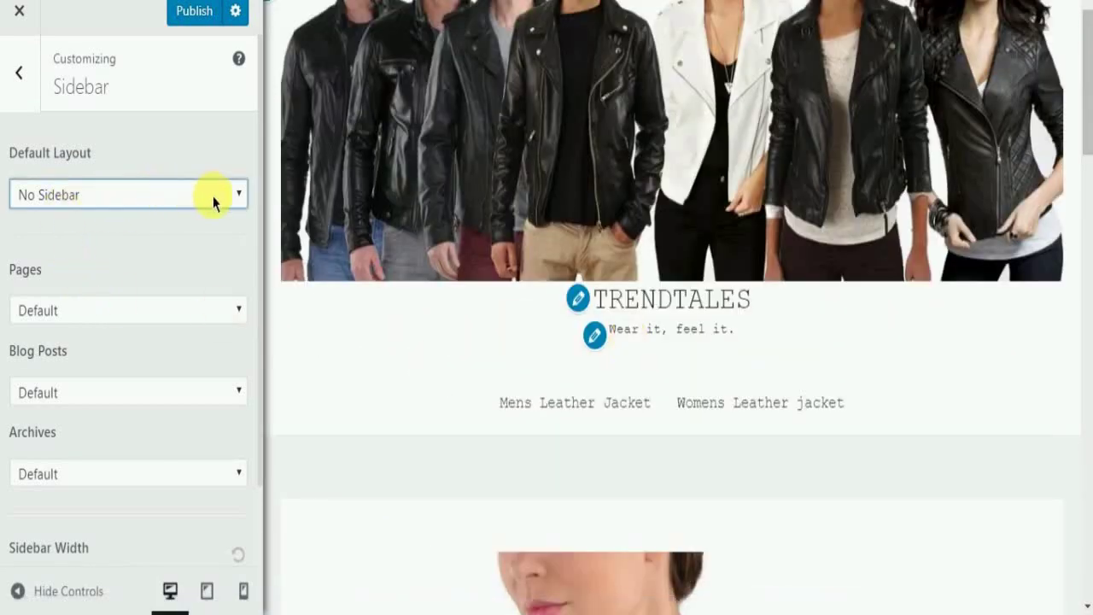
# - Look over the sidebar layout options for the default layout, pages, blog posts and archives
pyautogui.click(64, 193)
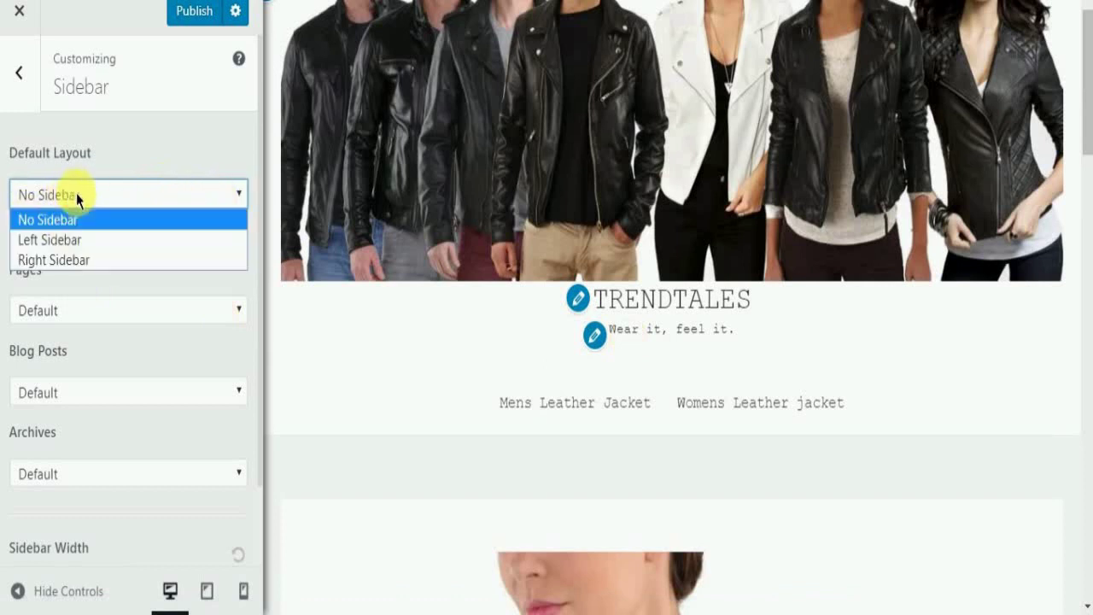
pyautogui.click(104, 294)
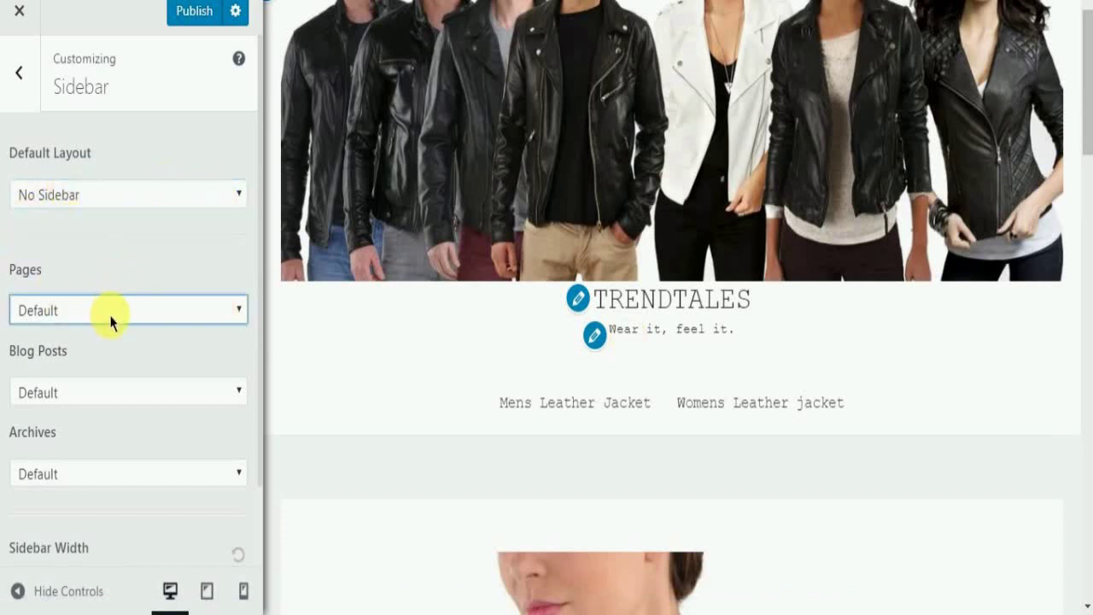
pyautogui.click(112, 321)
pyautogui.click(111, 316)
pyautogui.click(78, 394)
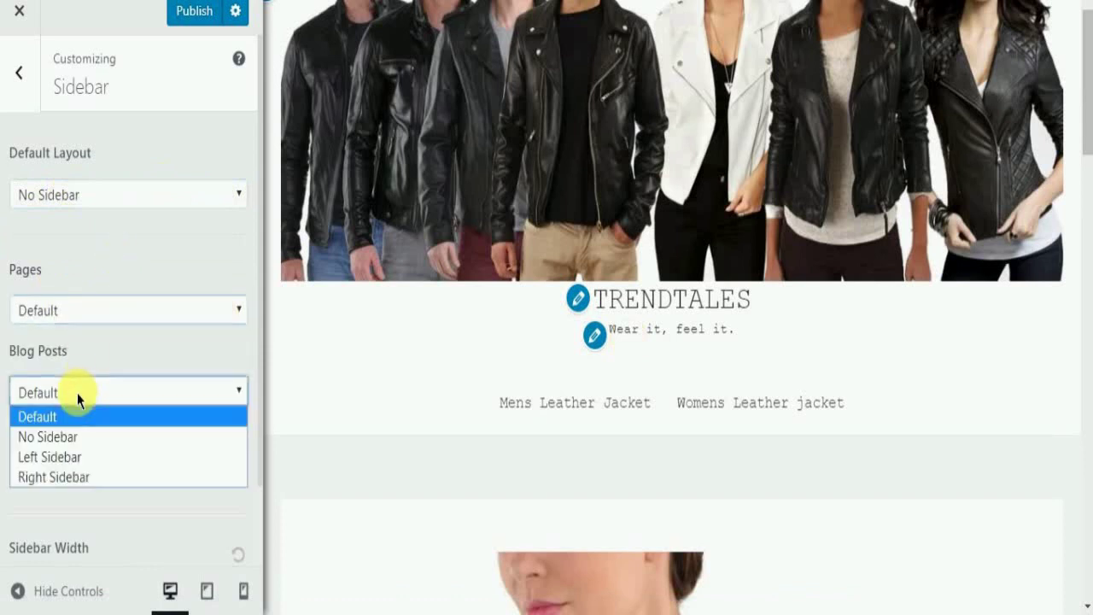
pyautogui.click(138, 338)
pyautogui.click(86, 477)
pyautogui.click(162, 463)
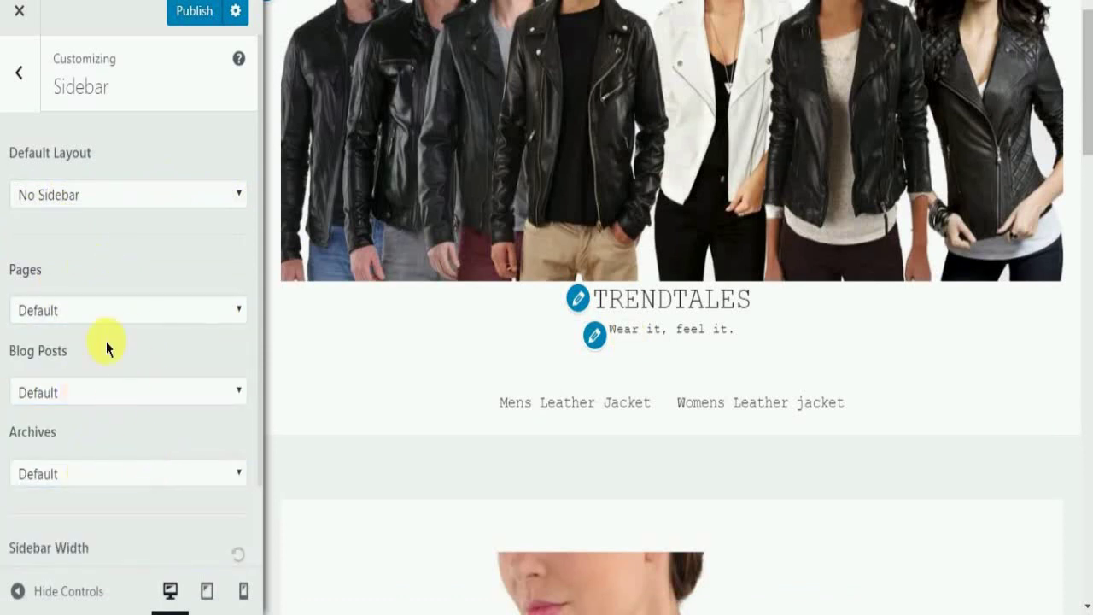
# - Enable the four-area layout for the footer widgets and look over the result and its remaining settings
pyautogui.click(19, 73)
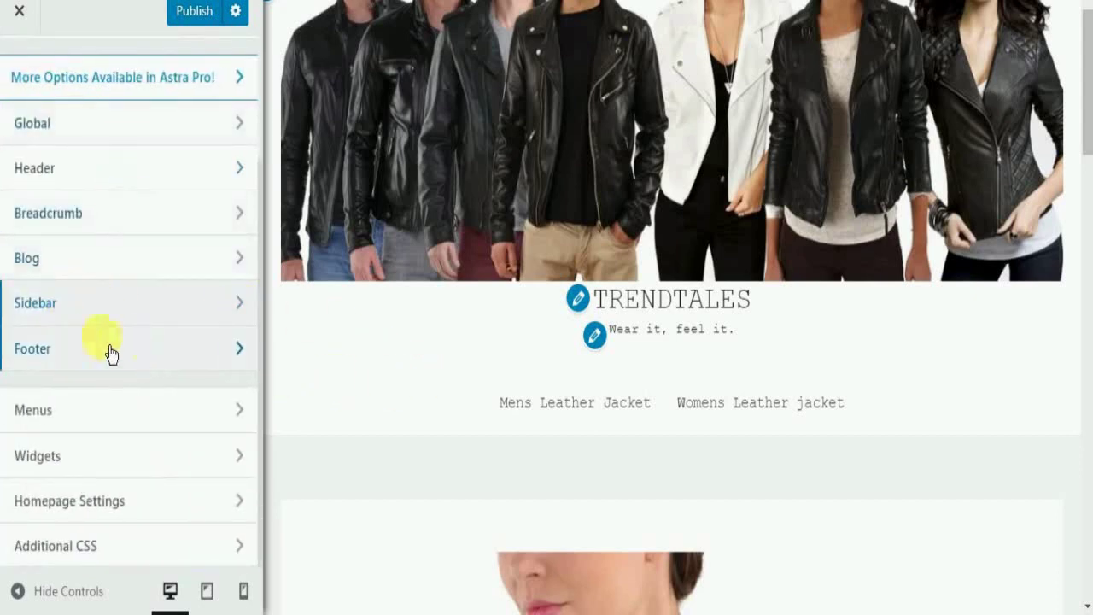
pyautogui.scroll(-5, 623, 359)
pyautogui.scroll(-10, 626, 365)
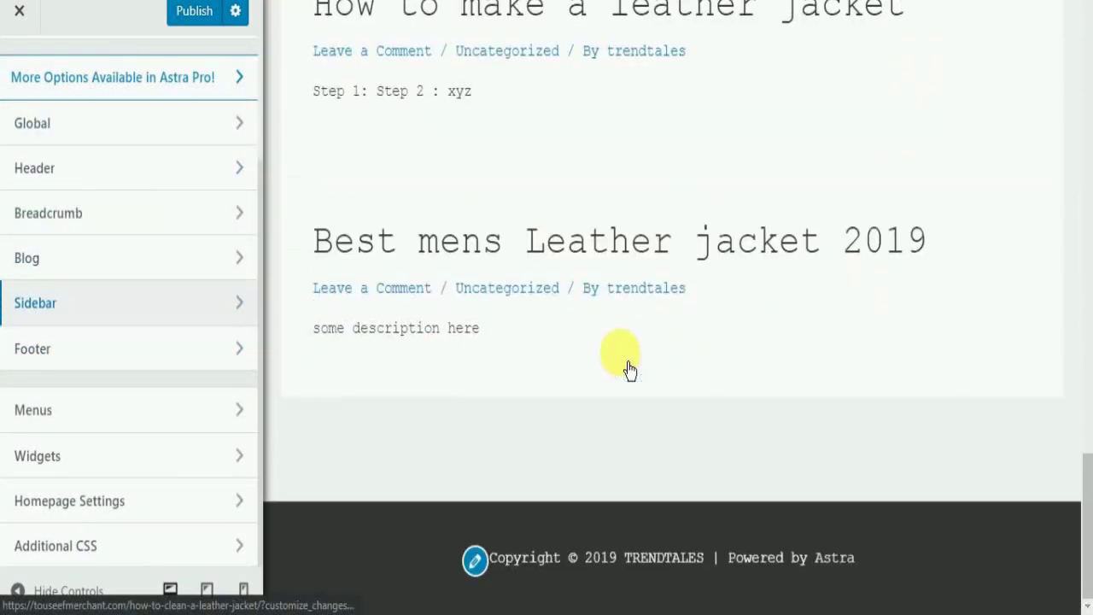
pyautogui.click(58, 355)
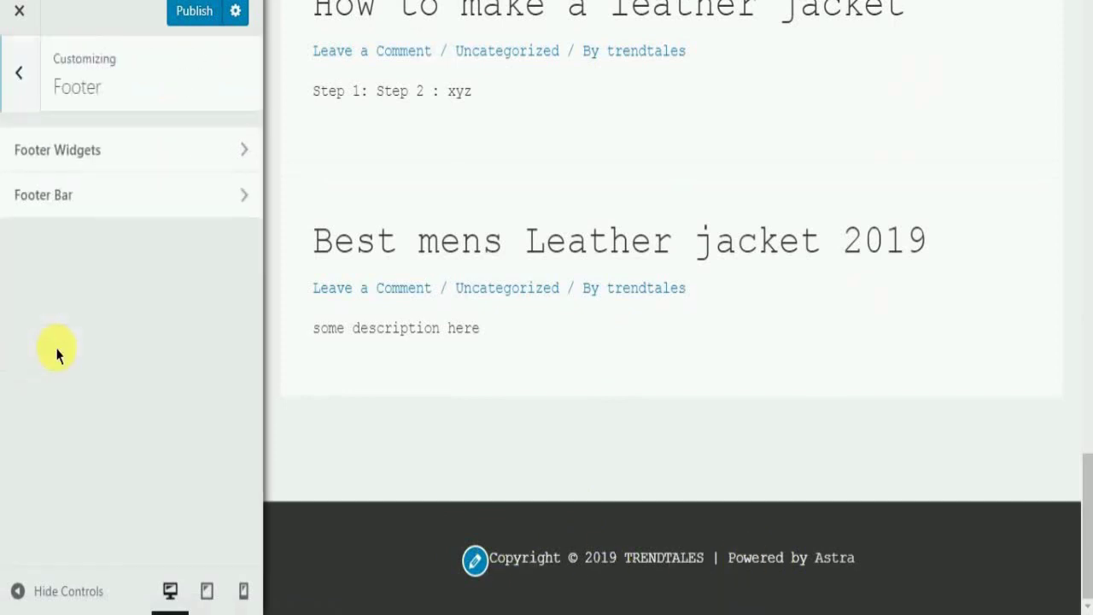
pyautogui.click(156, 164)
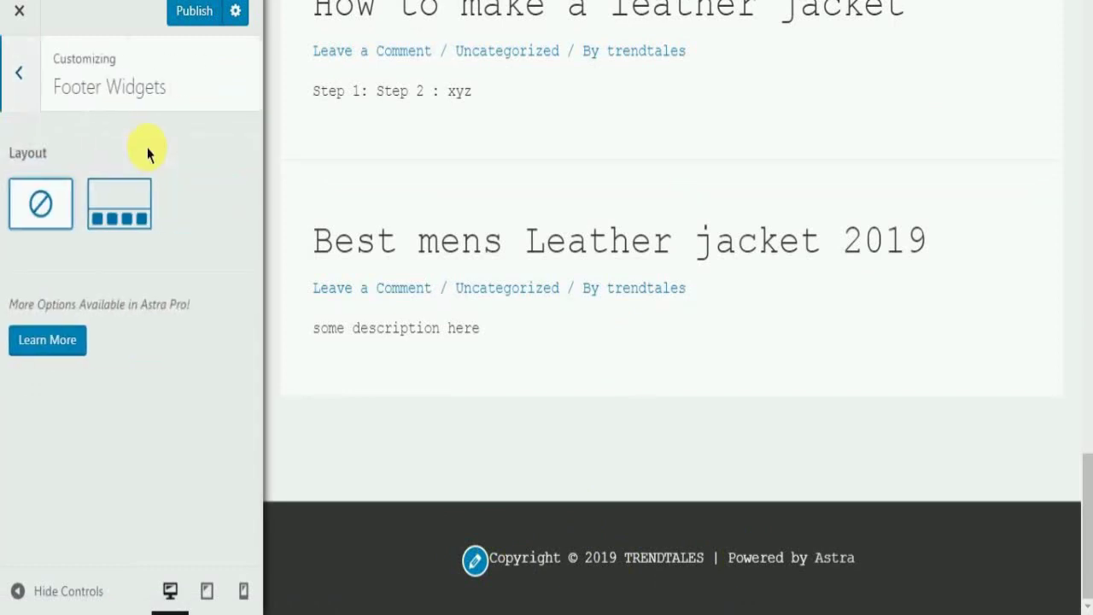
pyautogui.click(124, 217)
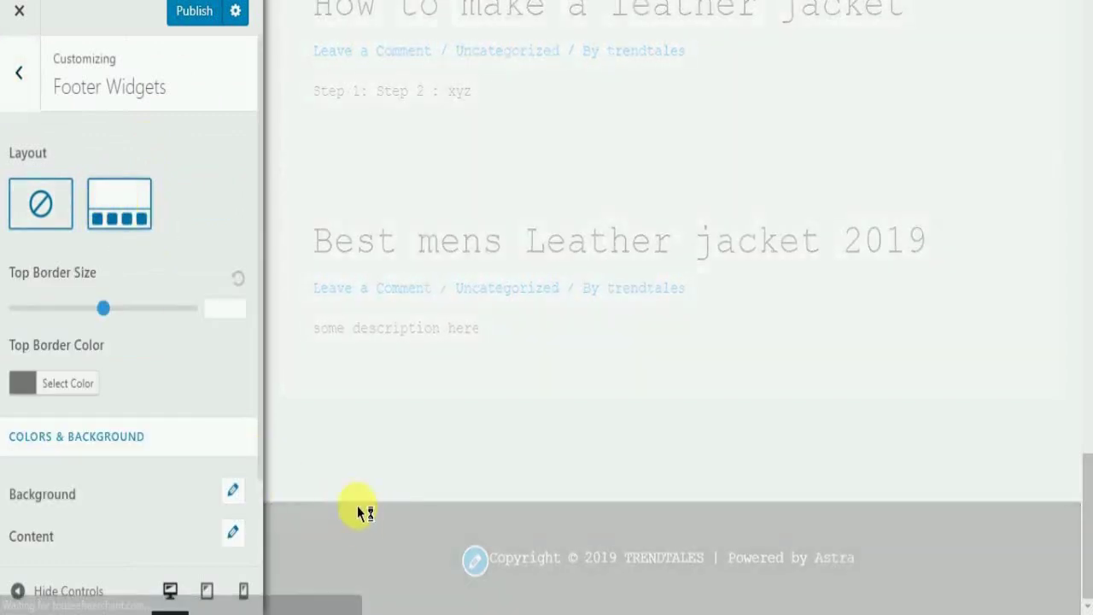
pyautogui.scroll(-3, 422, 424)
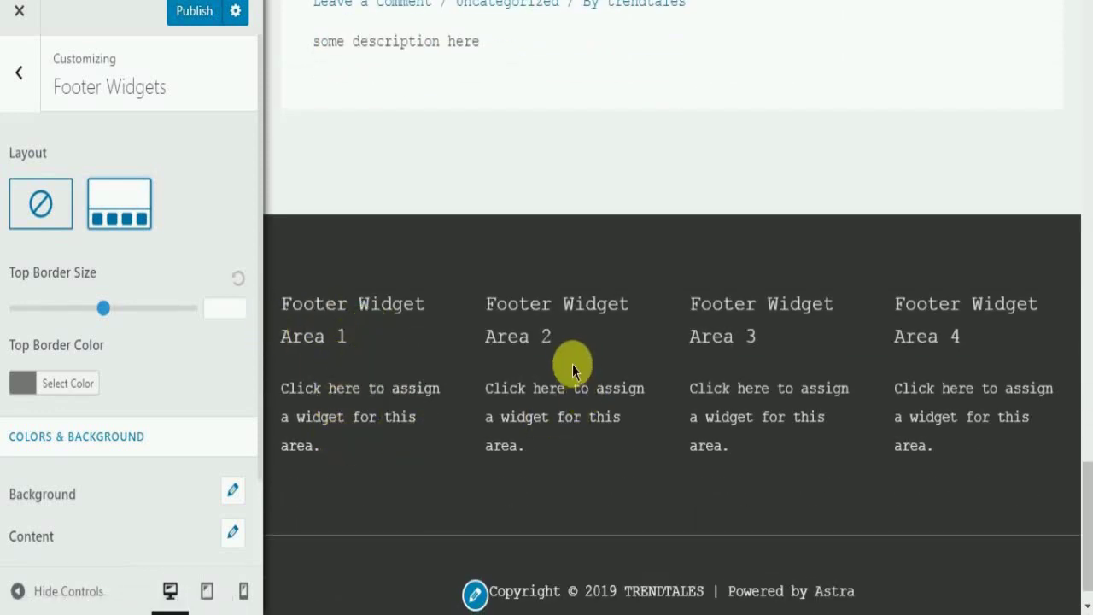
pyautogui.scroll(-1, 546, 366)
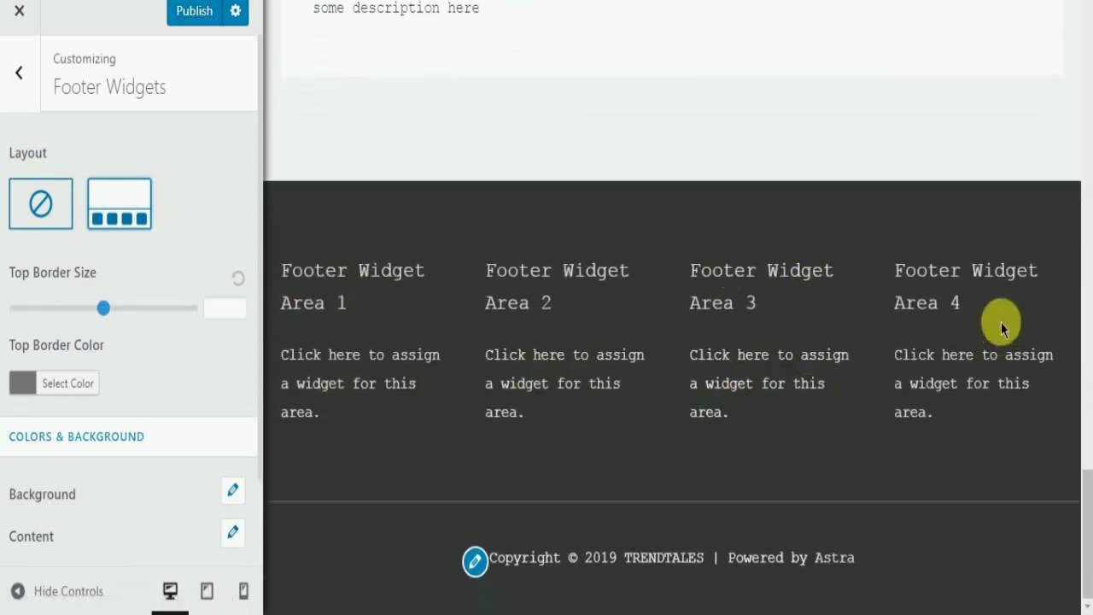
pyautogui.scroll(-1, 38, 412)
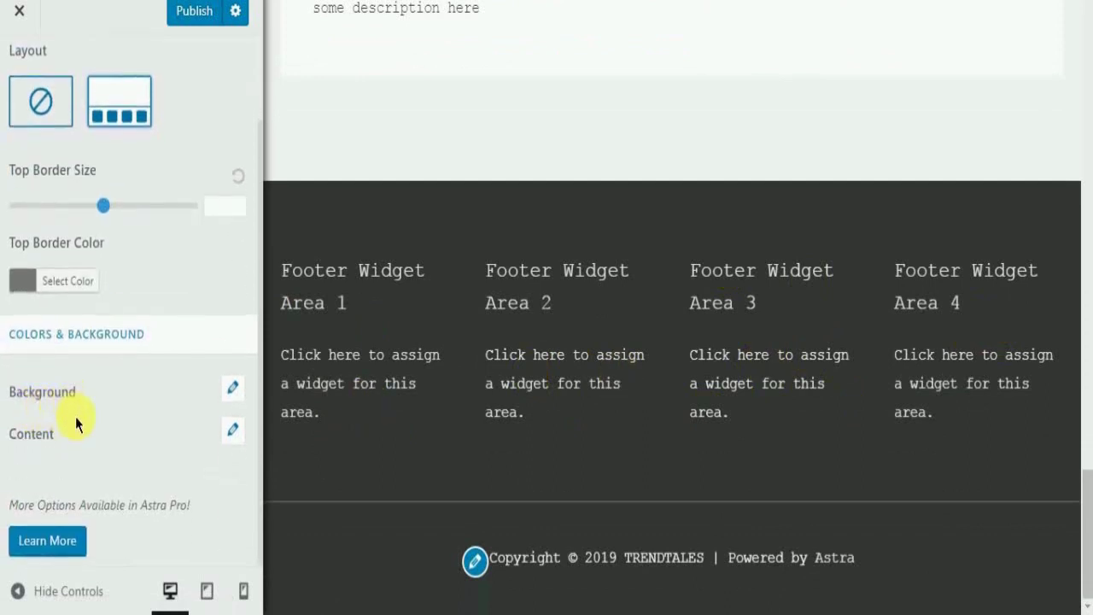
pyautogui.scroll(1, 86, 436)
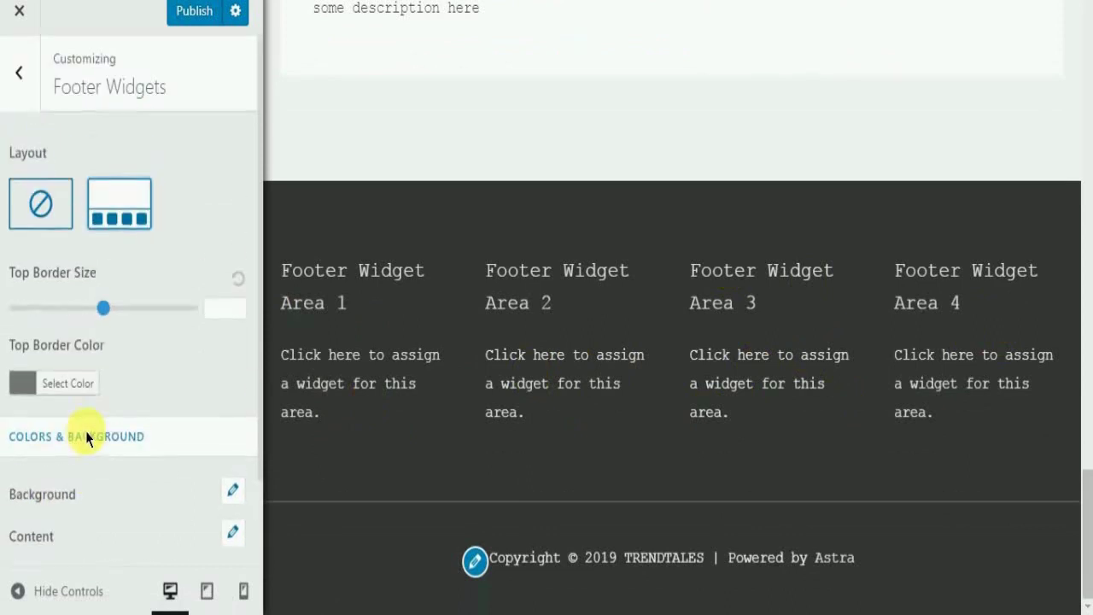
# - Leave the footer settings, check the homepage preview up to the header, and publish the customized site
pyautogui.click(19, 73)
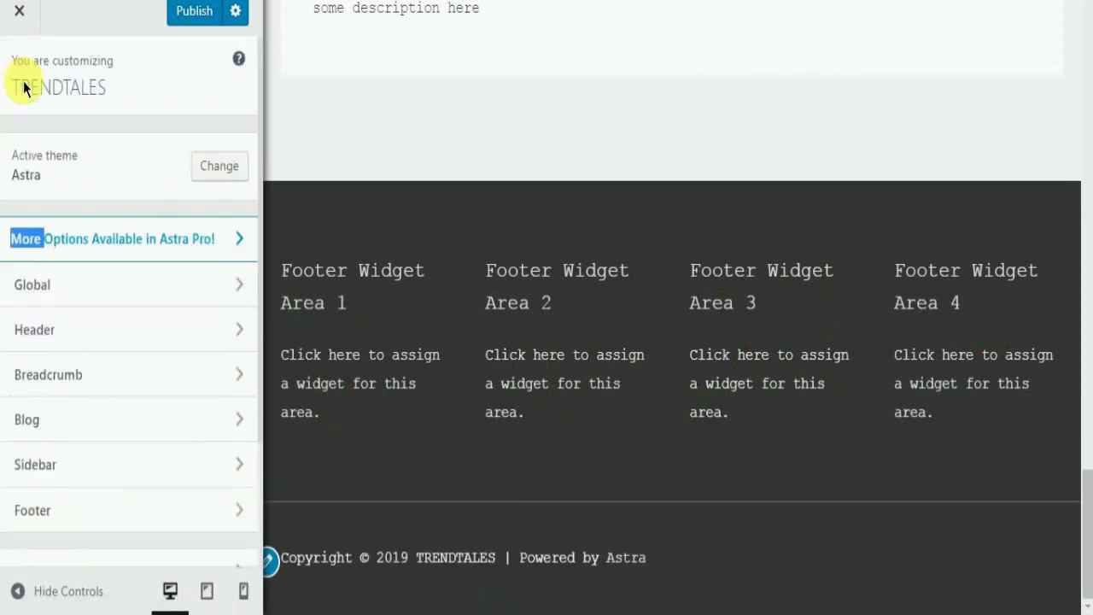
pyautogui.scroll(-2, 139, 347)
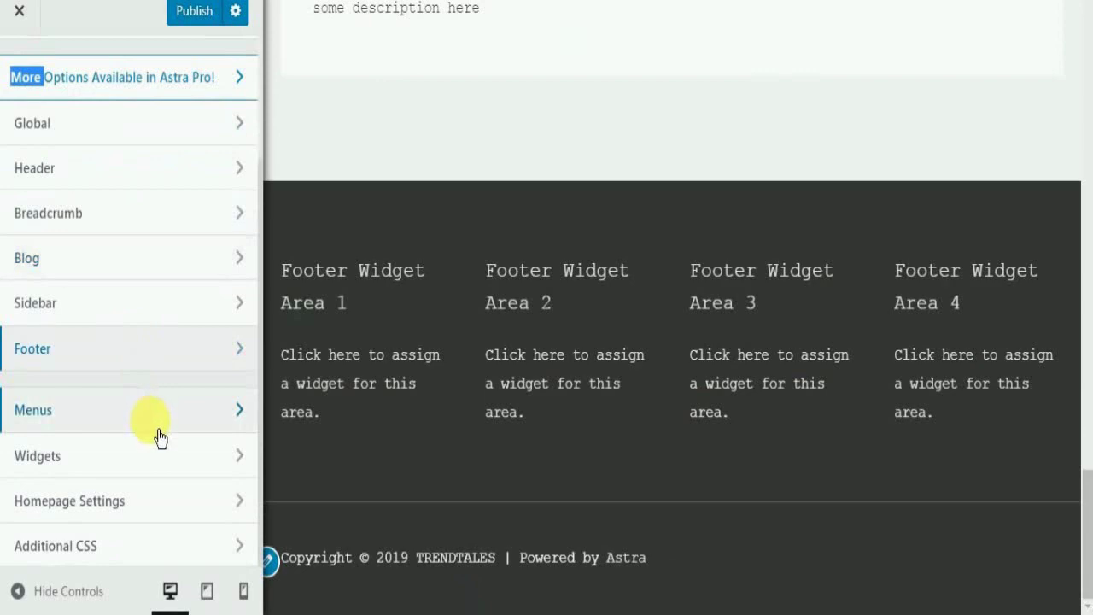
pyautogui.click(371, 98)
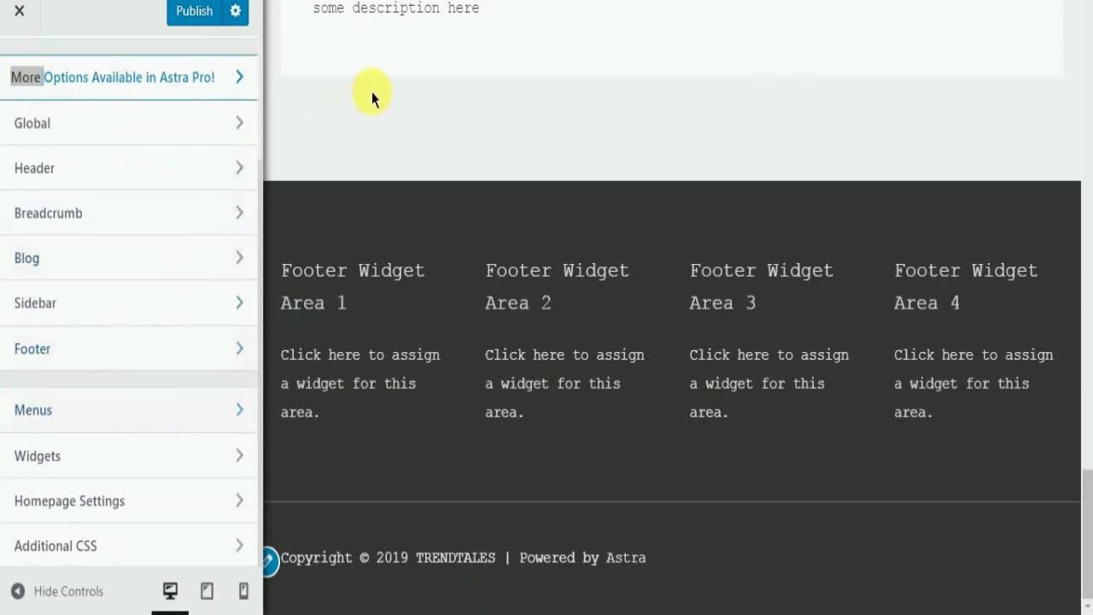
pyautogui.scroll(20, 478, 278)
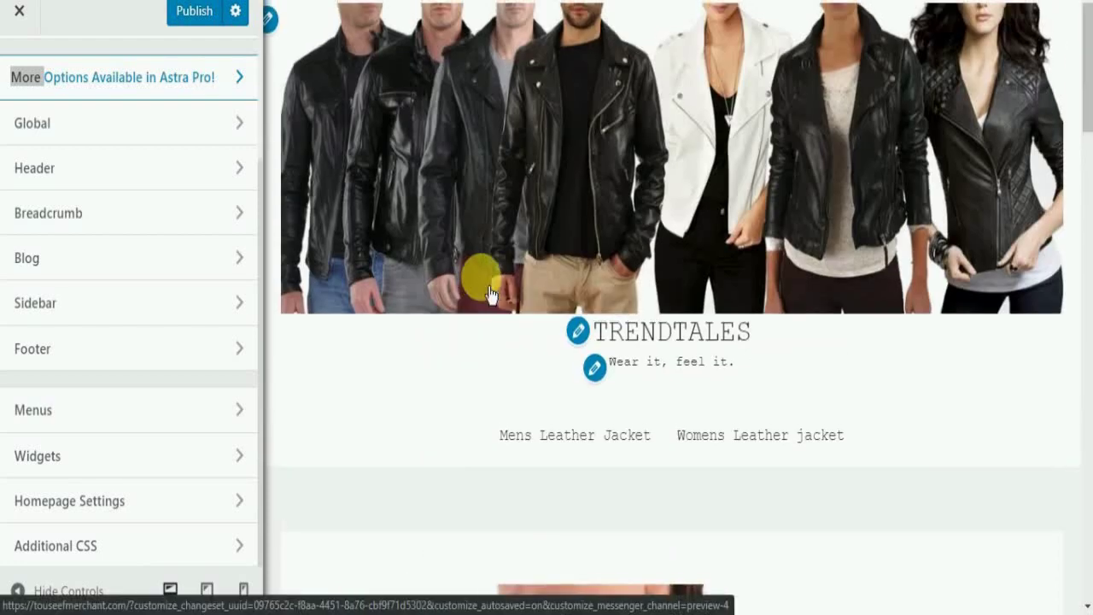
pyautogui.click(194, 14)
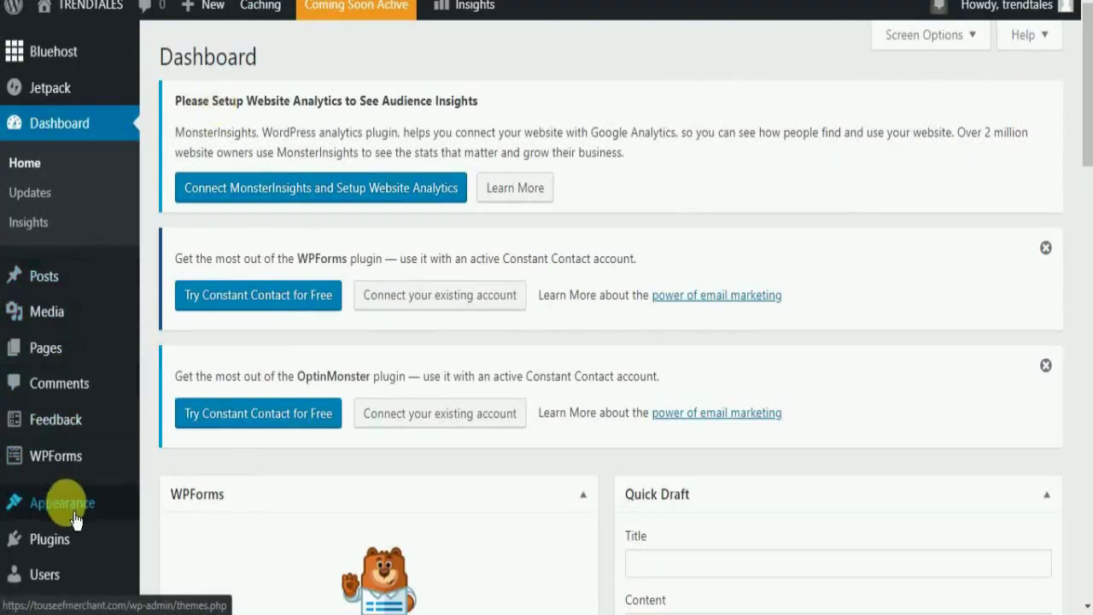
# - Open the menu editor from the dashboard's appearance settings and create a menu named "menu1"
pyautogui.moveTo(76, 517)
pyautogui.click(175, 411)
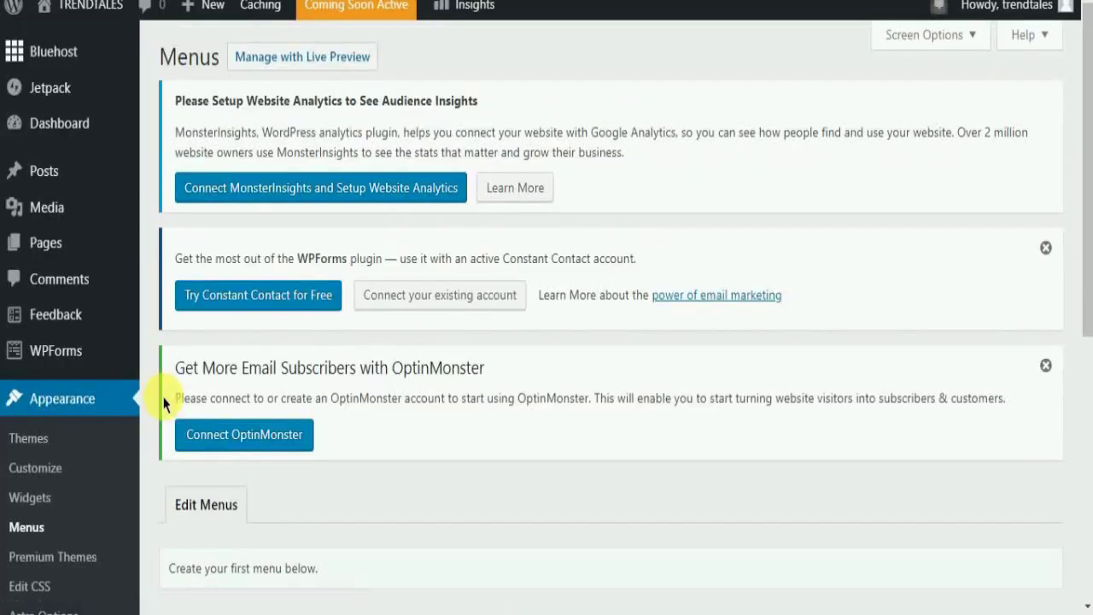
pyautogui.scroll(-3, 273, 367)
pyautogui.scroll(-1, 266, 339)
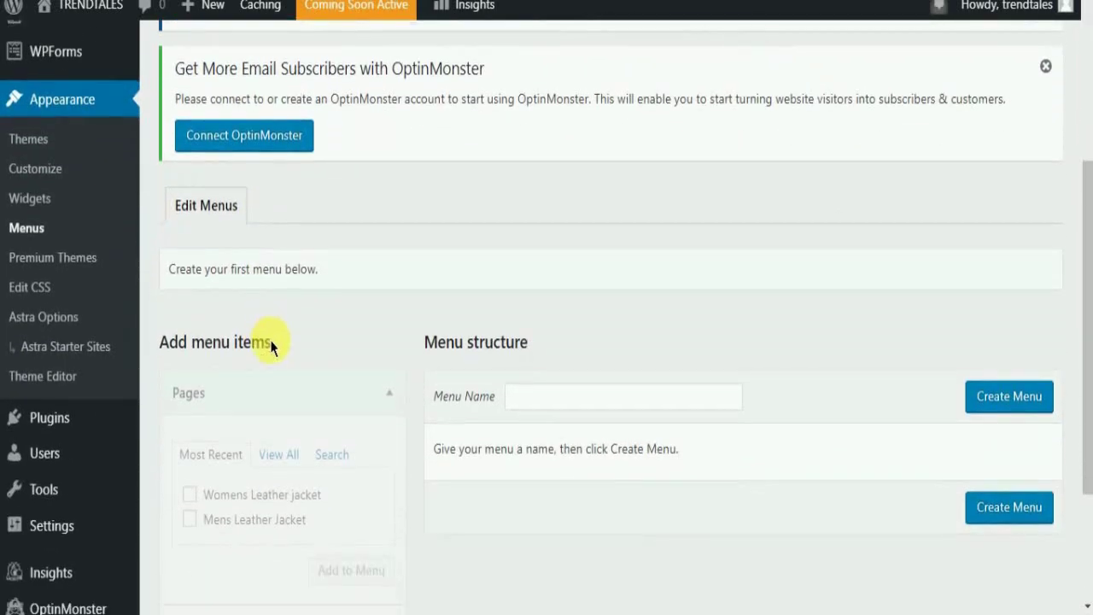
pyautogui.click(550, 329)
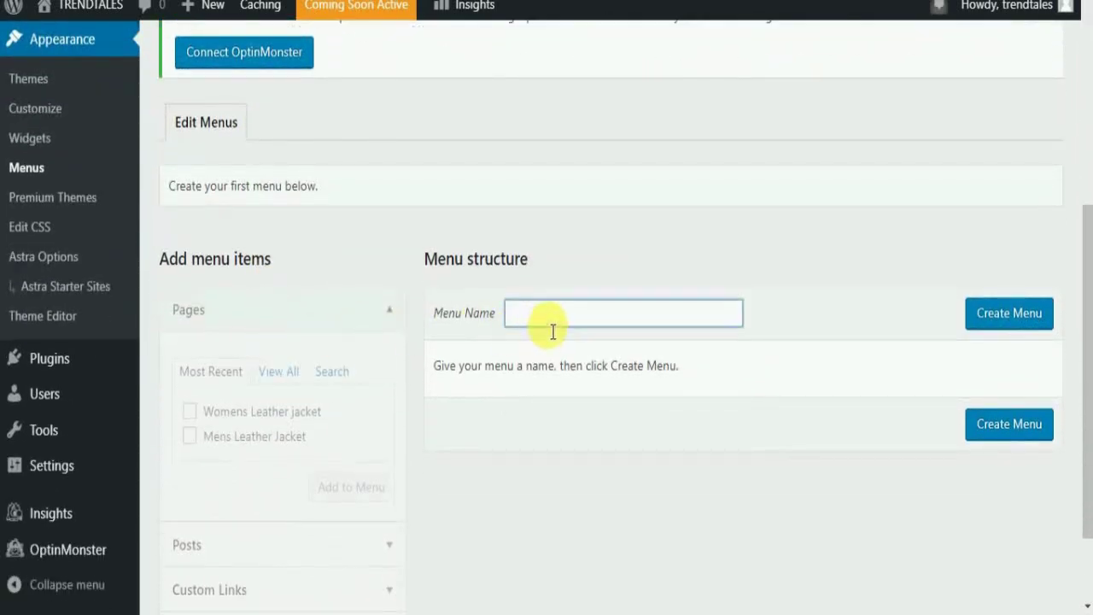
pyautogui.scroll(-1, 551, 331)
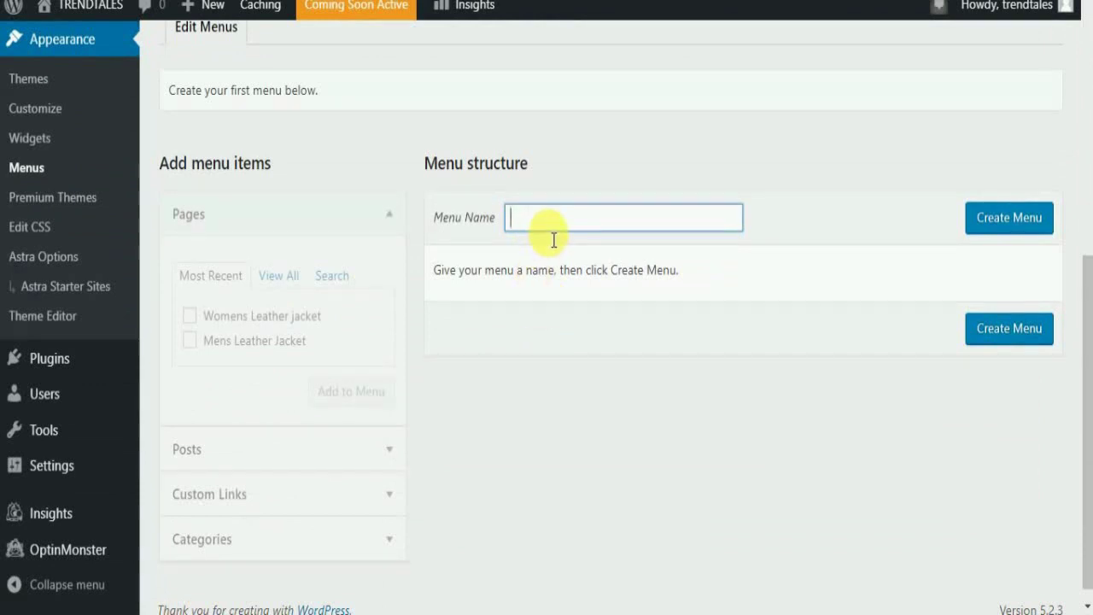
pyautogui.click(597, 410)
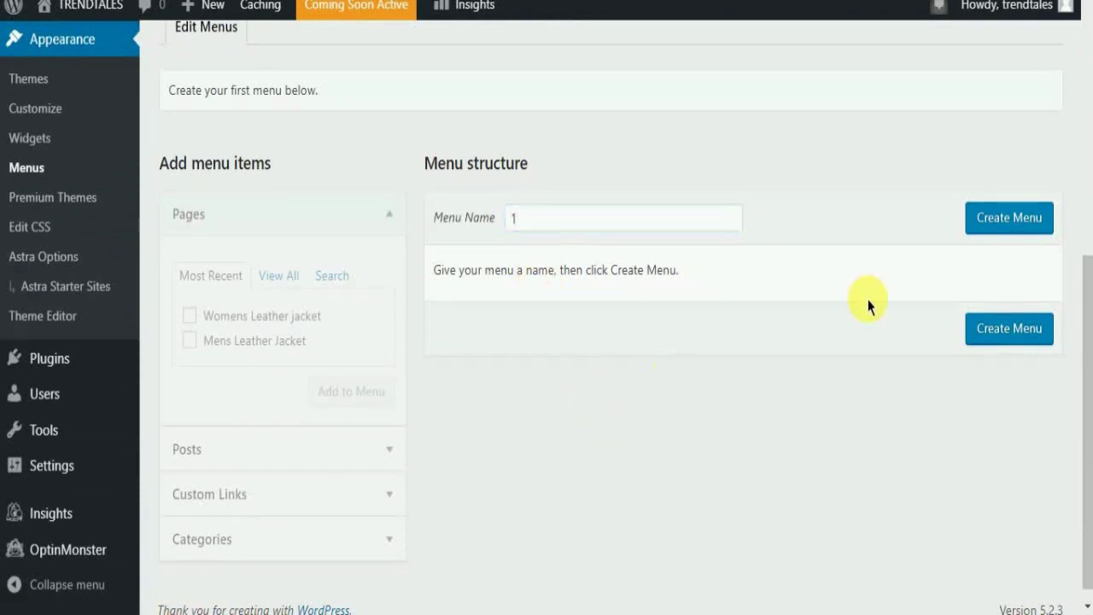
pyautogui.moveTo(474, 218); pyautogui.dragTo(458, 247)
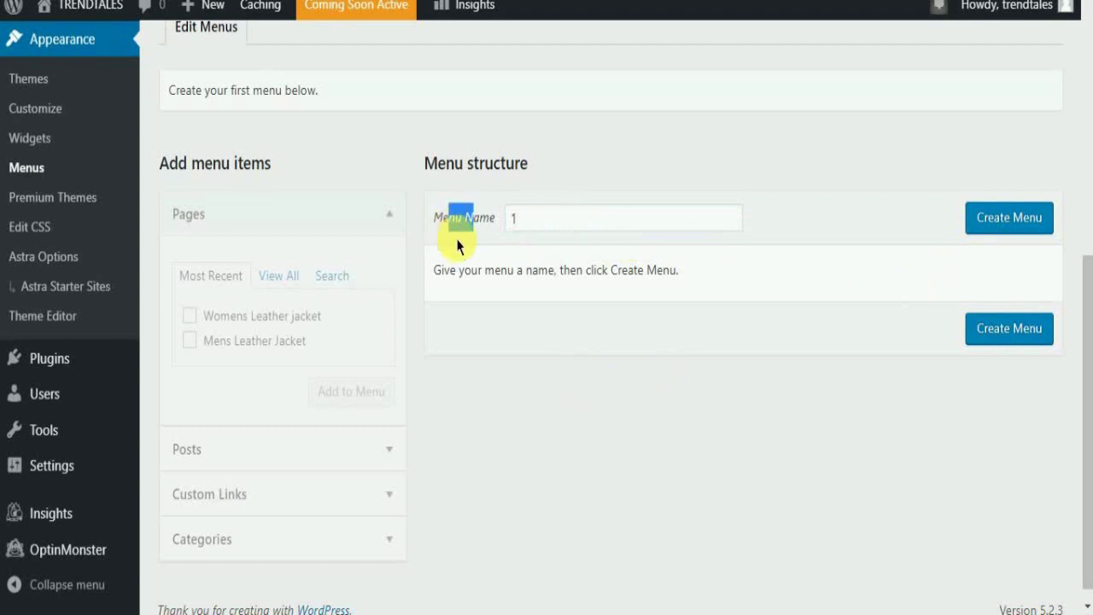
pyautogui.doubleClick(529, 231)
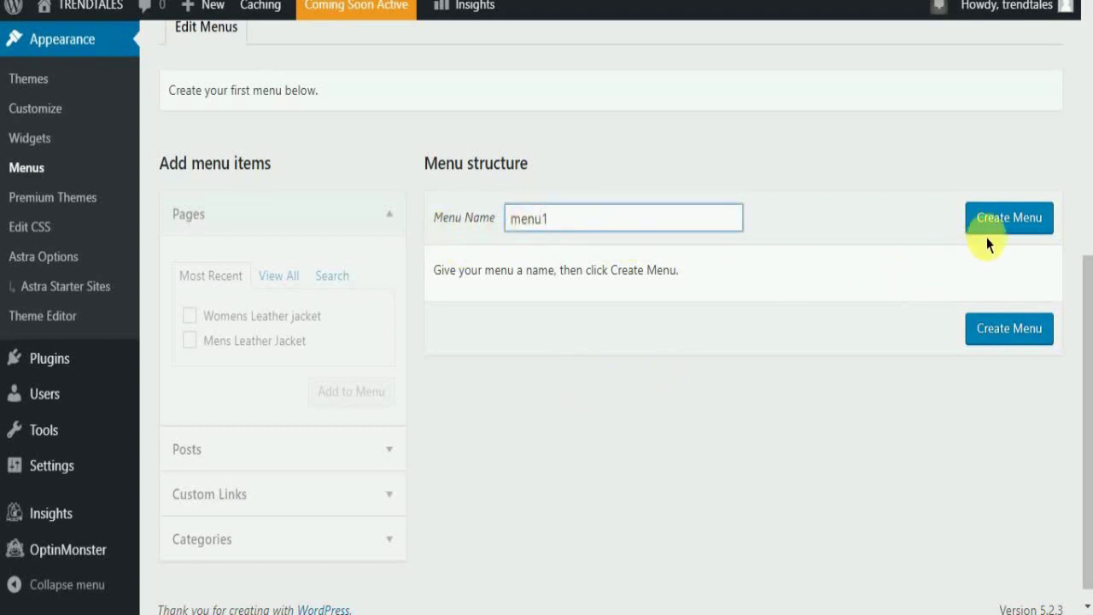
pyautogui.click(1008, 218)
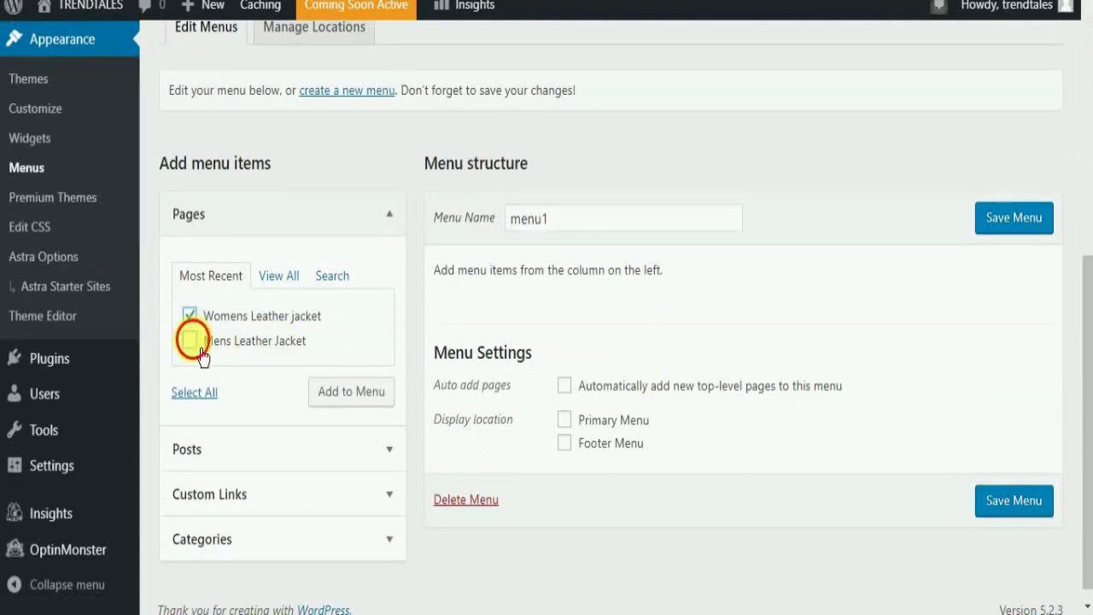
# - Add the Womens Leather jacket and Mens Leather Jacket pages to menu1, and order them with Mens Leather Jacket first
pyautogui.click(361, 404)
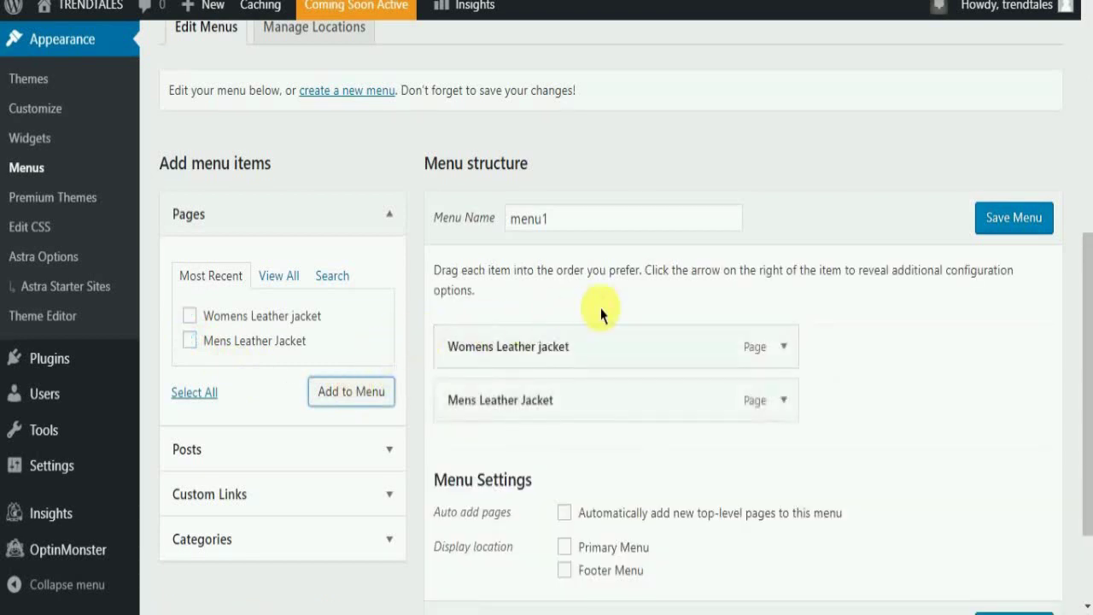
pyautogui.scroll(-2, 589, 317)
pyautogui.moveTo(603, 320); pyautogui.dragTo(586, 296)
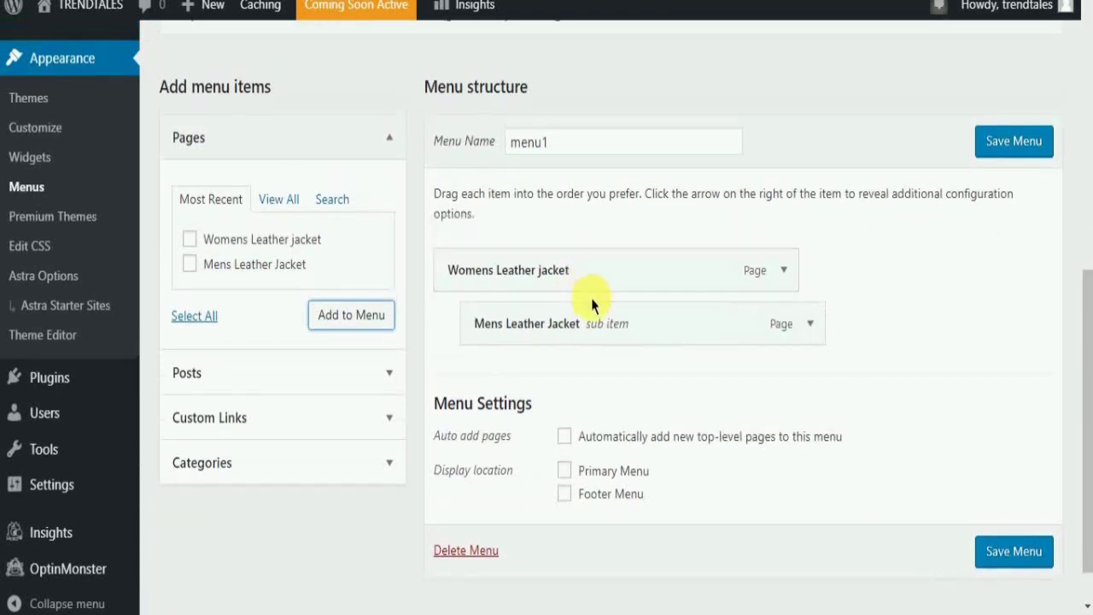
pyautogui.moveTo(662, 345); pyautogui.dragTo(617, 365)
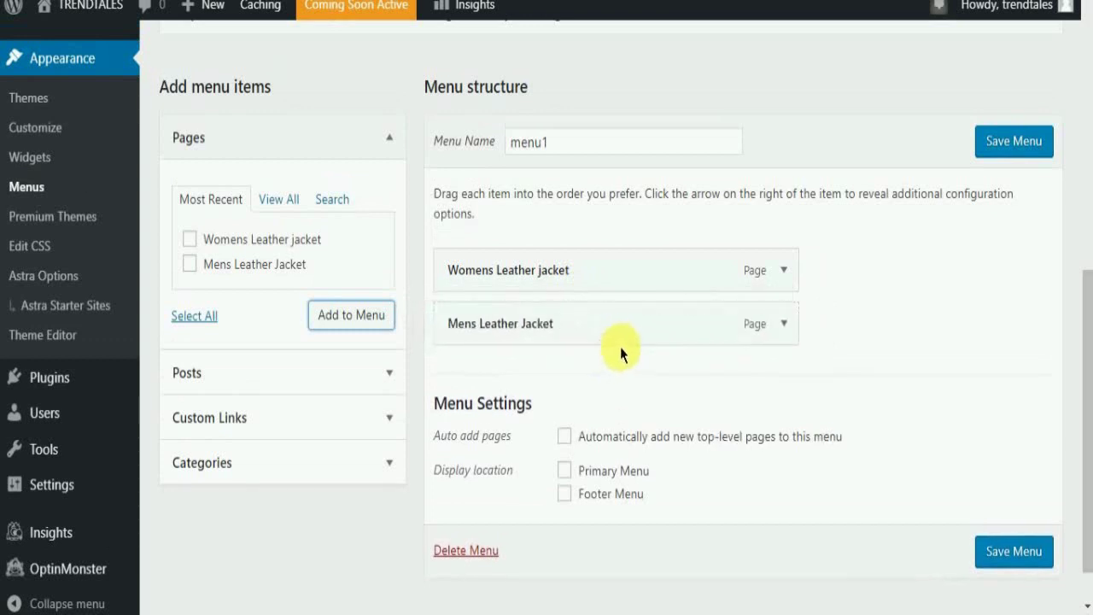
pyautogui.moveTo(515, 261); pyautogui.dragTo(535, 287)
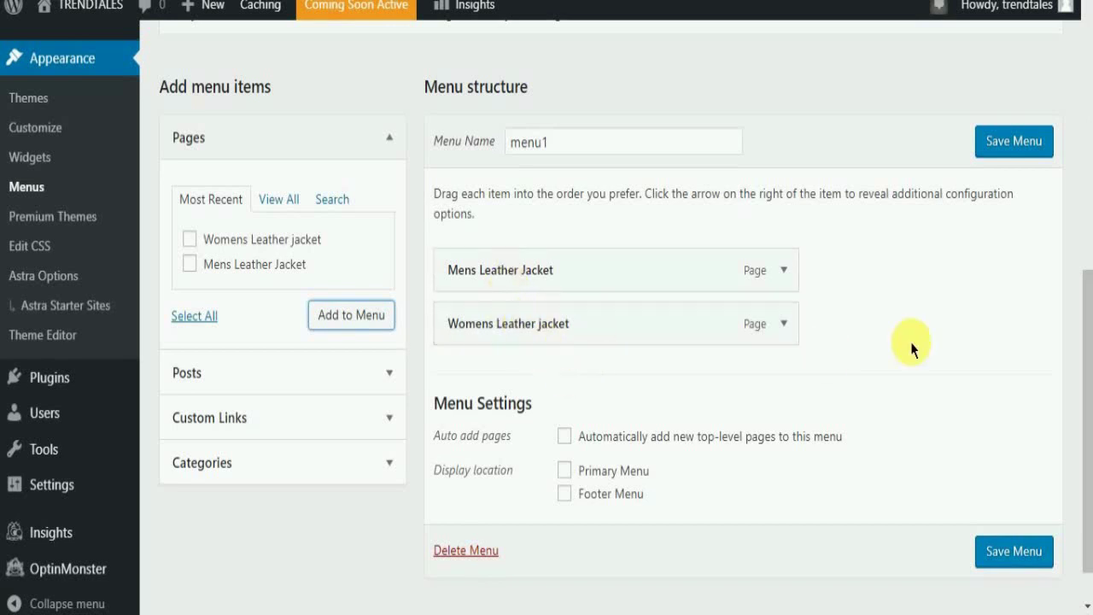
# - Set menu1's display location to Primary Menu and save the menu
pyautogui.scroll(1, 825, 354)
pyautogui.click(565, 515)
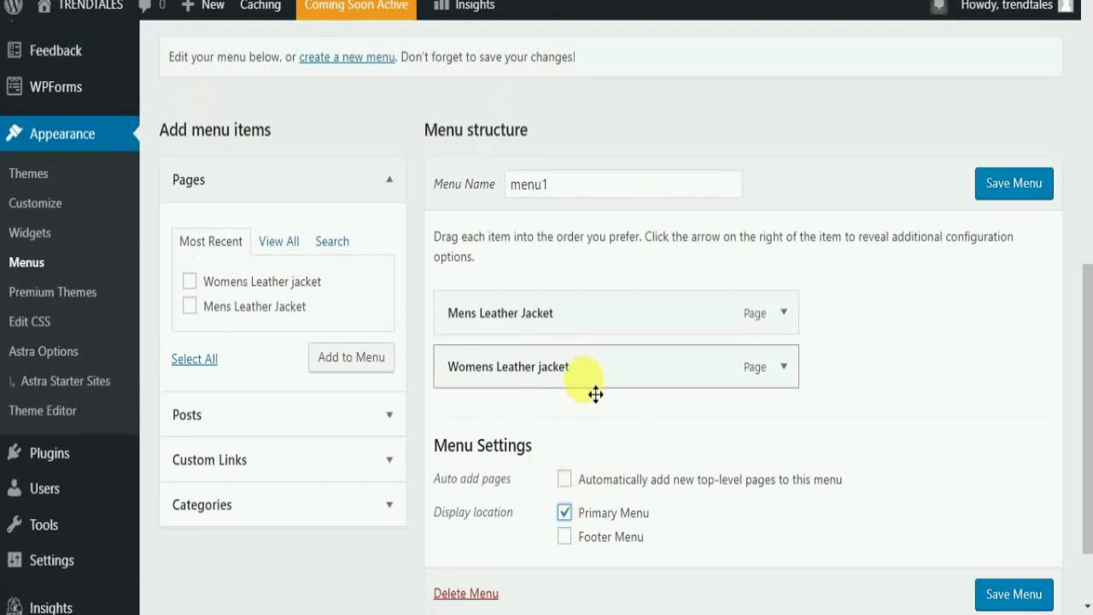
pyautogui.click(1006, 594)
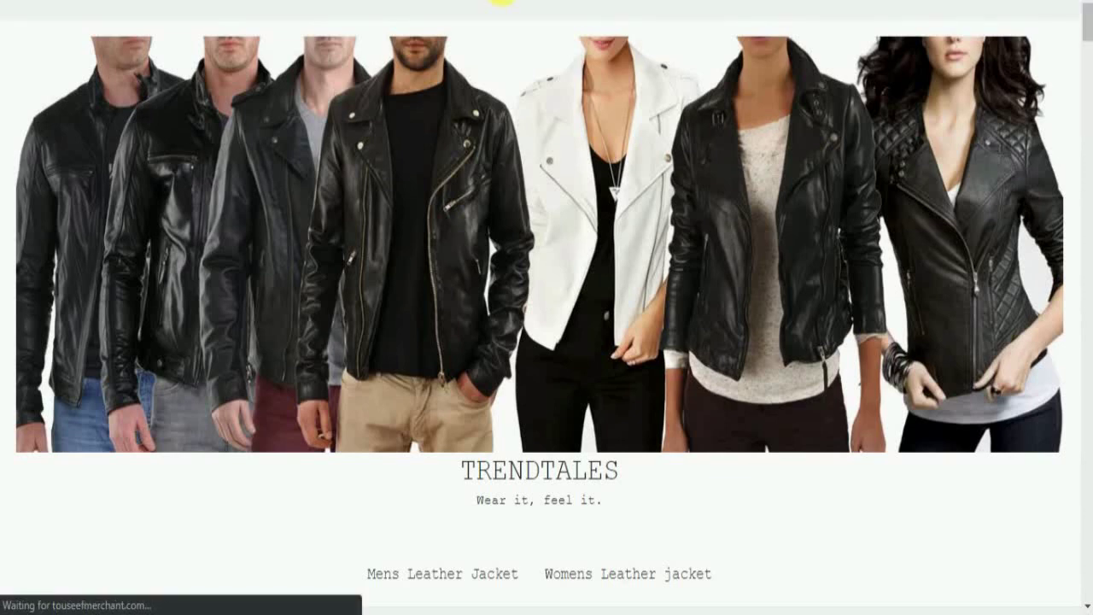
# - Check the new menu on the live post, then open the site customizer and expand the menu in the tablet preview
pyautogui.scroll(-5, 520, 184)
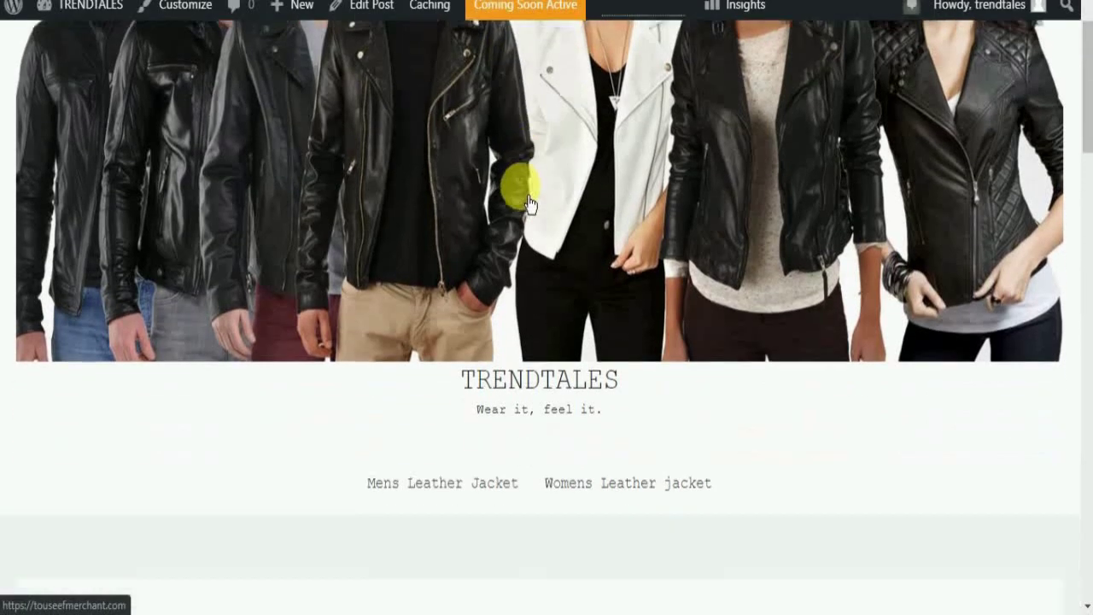
pyautogui.scroll(4, 520, 202)
pyautogui.scroll(1, 523, 203)
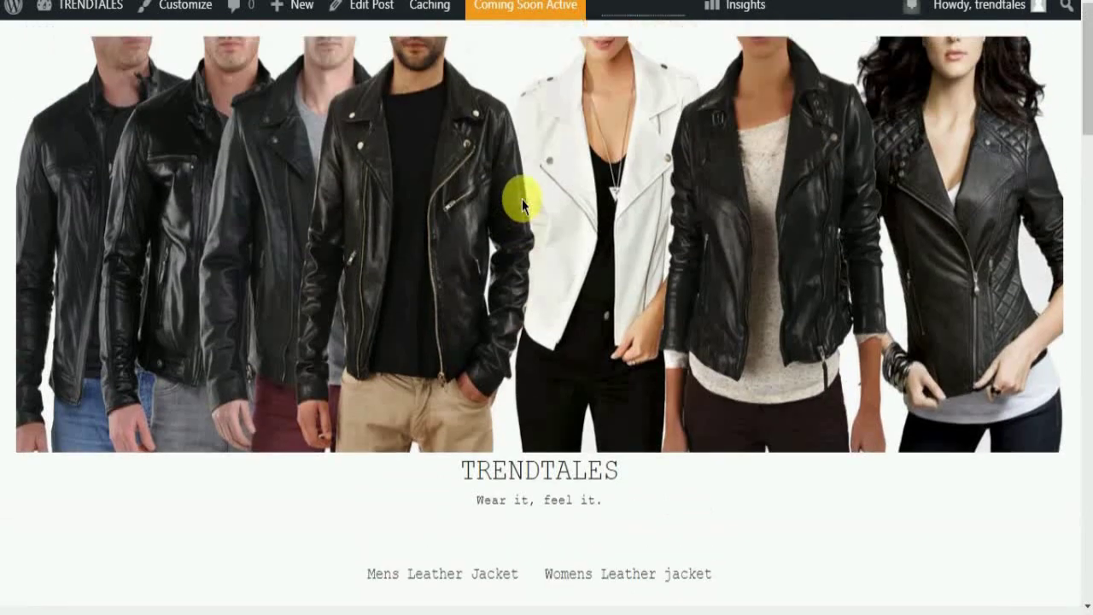
pyautogui.moveTo(92, 29)
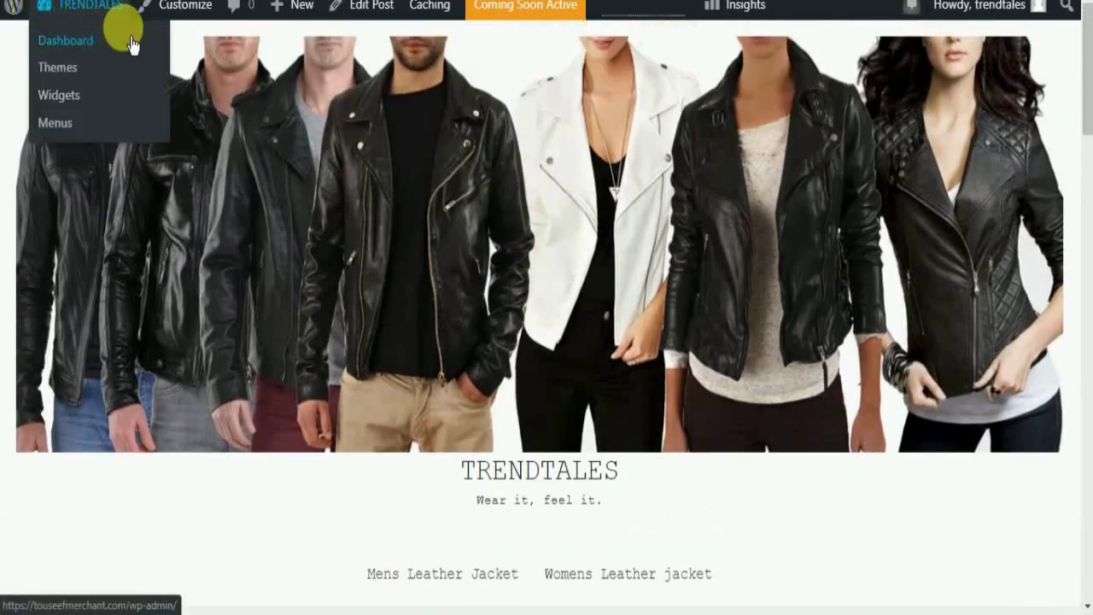
pyautogui.click(183, 7)
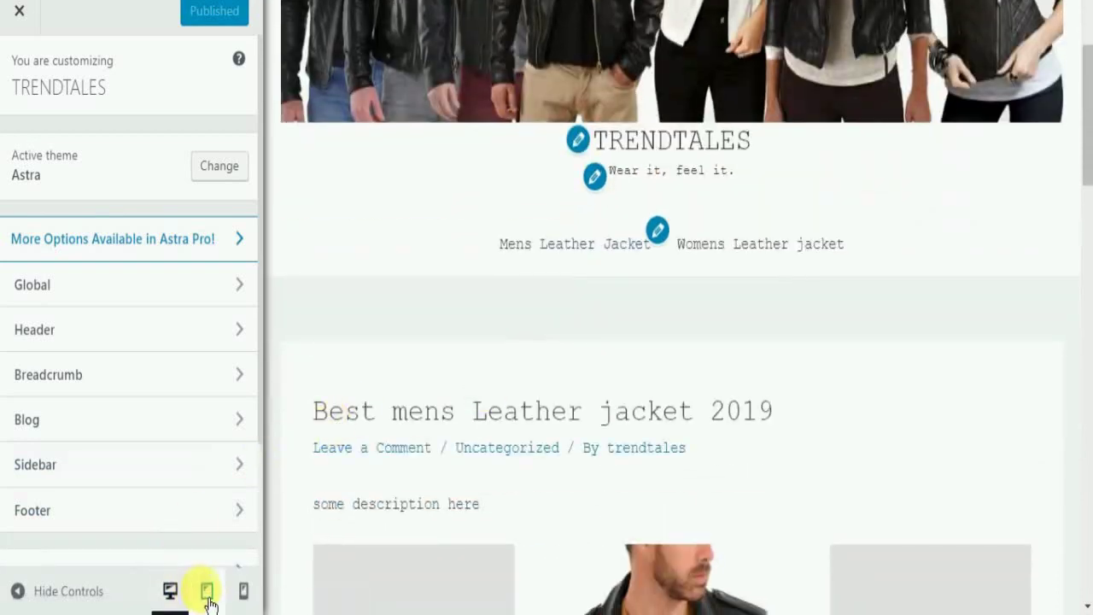
pyautogui.click(207, 591)
pyautogui.click(675, 166)
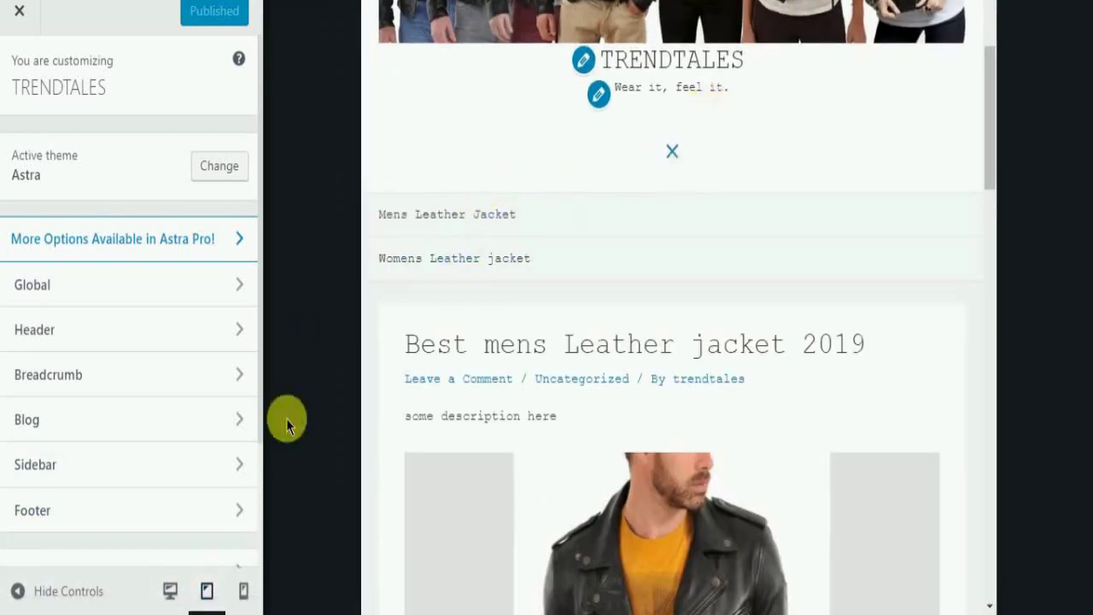
# - Preview the site at mobile size, expand and collapse its navigation menu, and return to the desktop preview
pyautogui.click(248, 596)
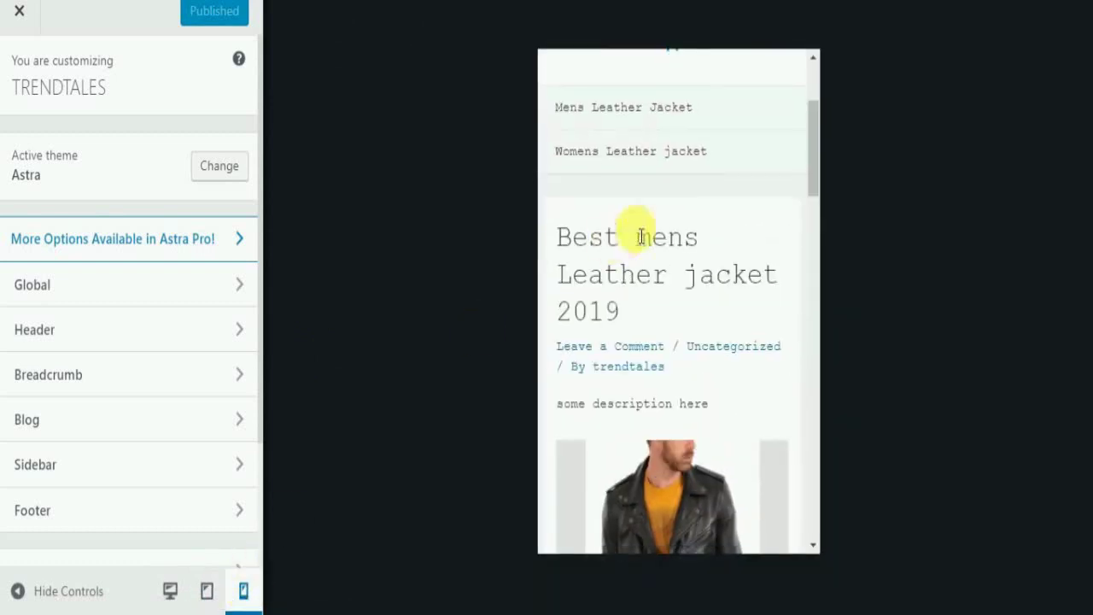
pyautogui.scroll(3, 675, 239)
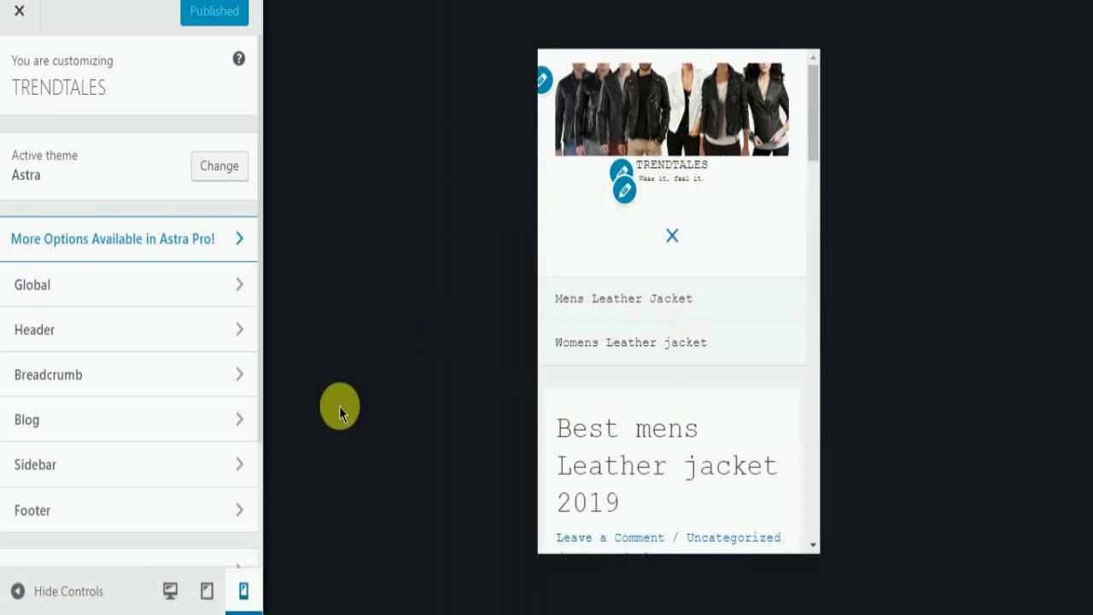
pyautogui.click(674, 238)
pyautogui.click(683, 244)
pyautogui.click(683, 244)
pyautogui.click(690, 251)
pyautogui.click(688, 251)
pyautogui.click(206, 591)
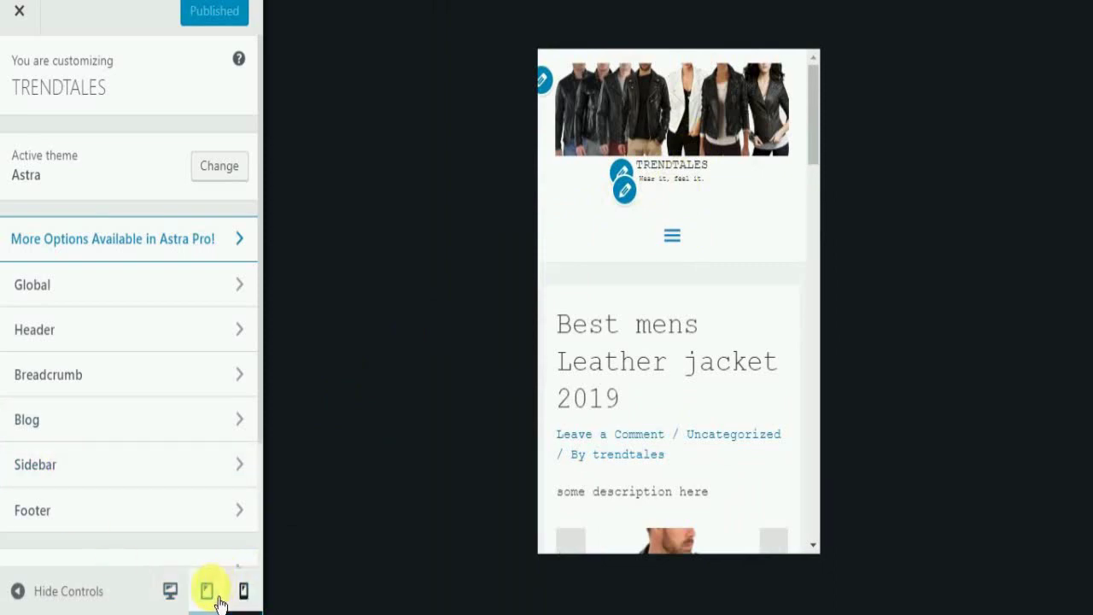
pyautogui.click(170, 591)
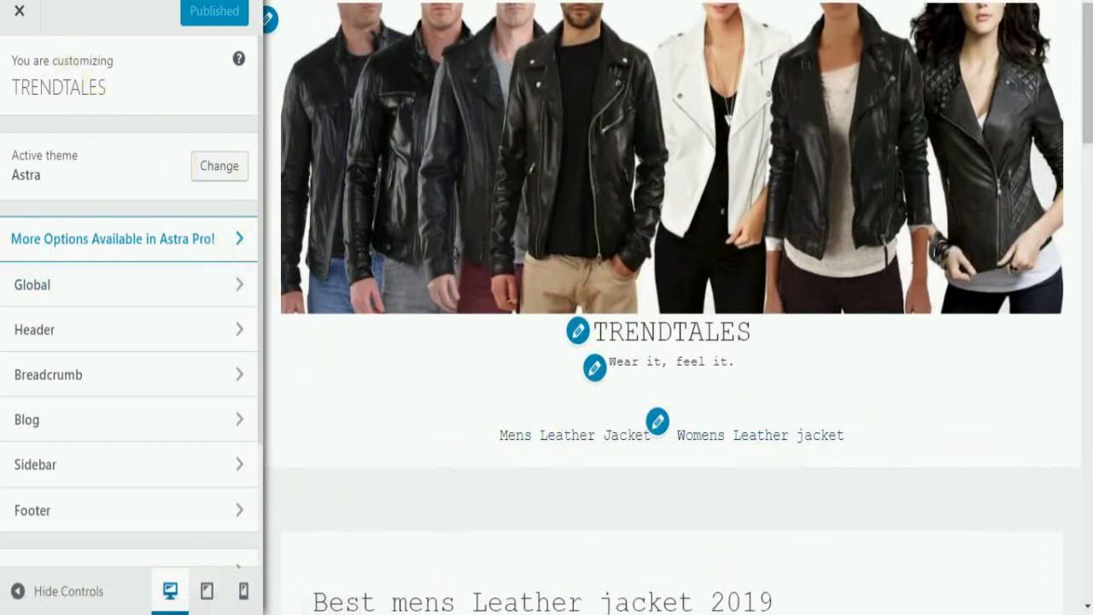
# - Open the website's own domain in a new browser tab to see what visitors get
pyautogui.hotkey('ctrl', 't')
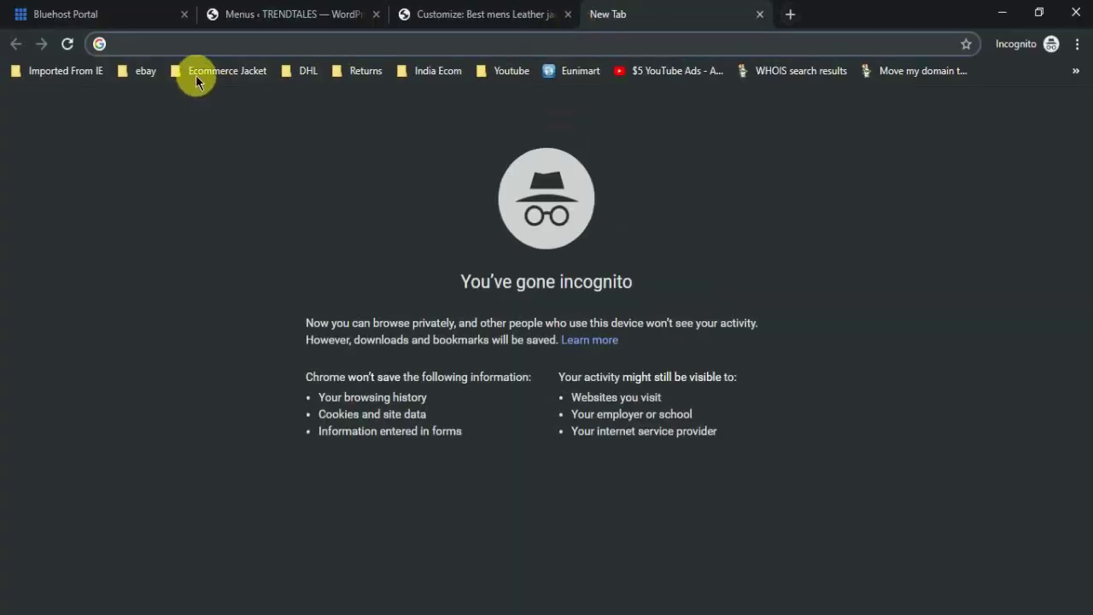
pyautogui.write('touseef')
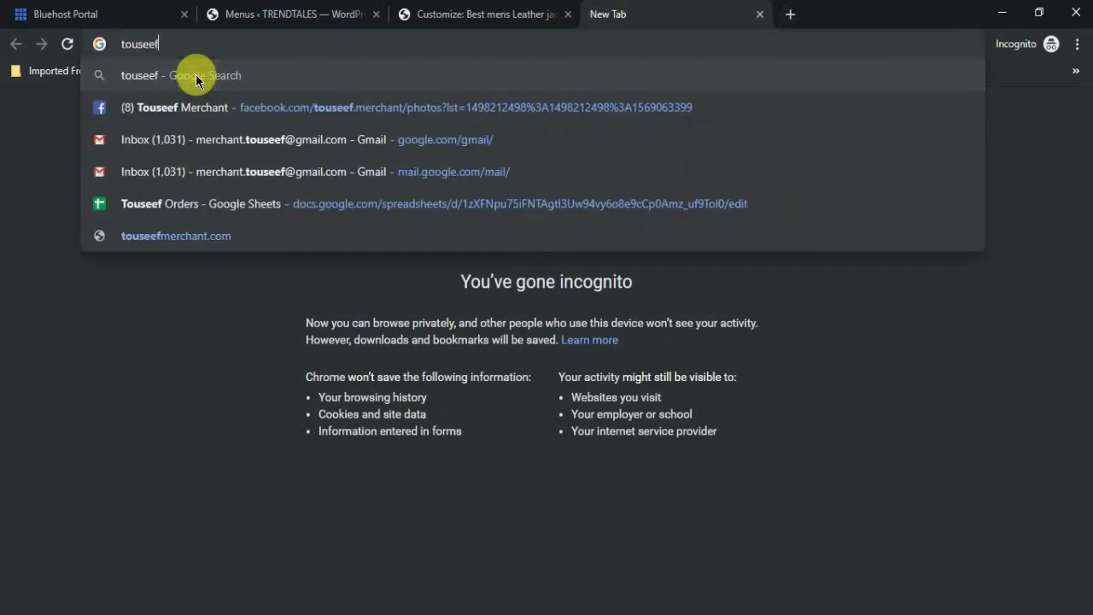
pyautogui.write('.merc')
pyautogui.press('BackSpace')
pyautogui.press('BackSpace')
pyautogui.press('BackSpace')
pyautogui.press('BackSpace')
pyautogui.press('BackSpace')
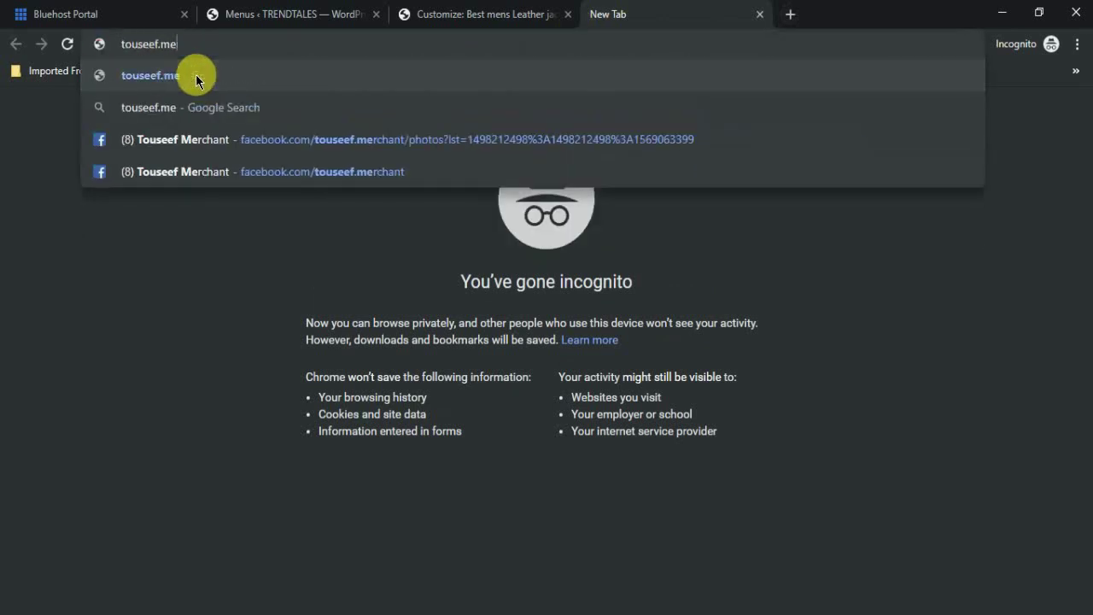
pyautogui.write('merchant.')
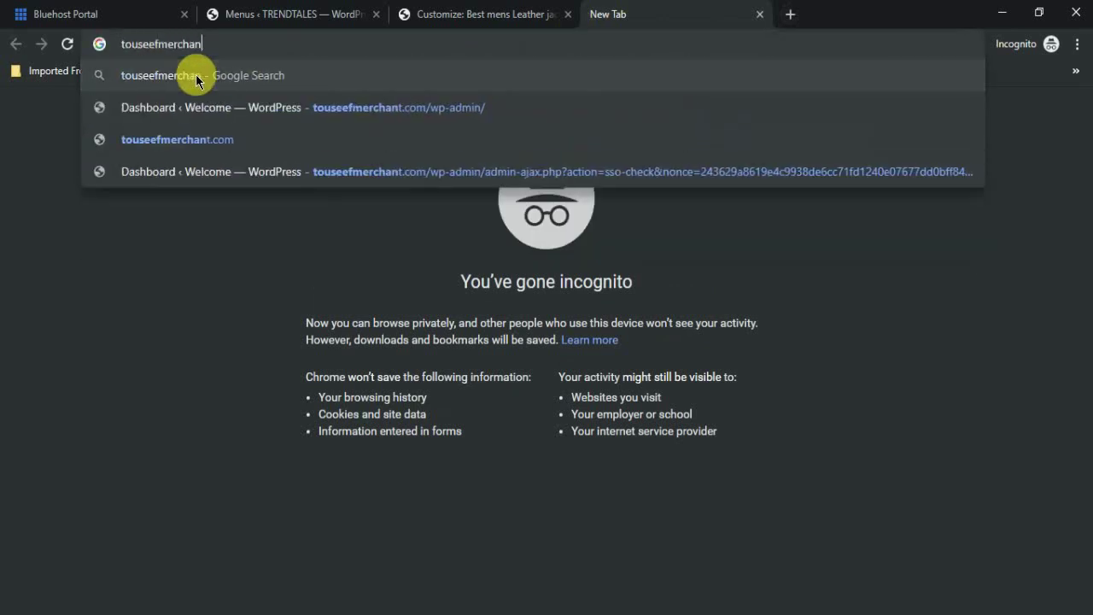
pyautogui.write('com')
pyautogui.press('Return')
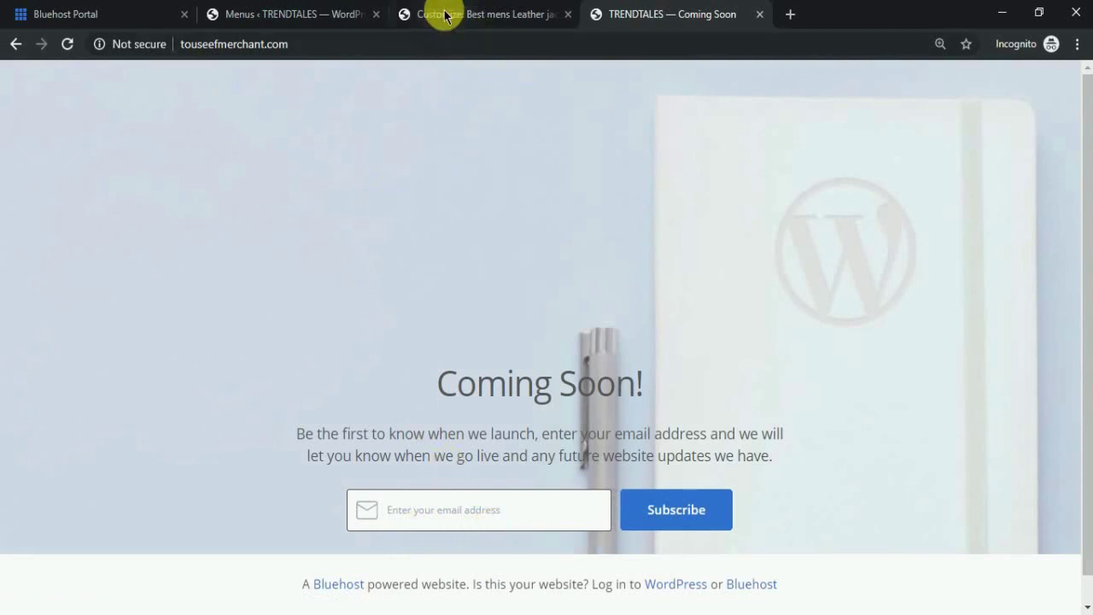
# - Return to the WordPress admin, open the Coming Soon notice, and launch the site
pyautogui.click(257, 18)
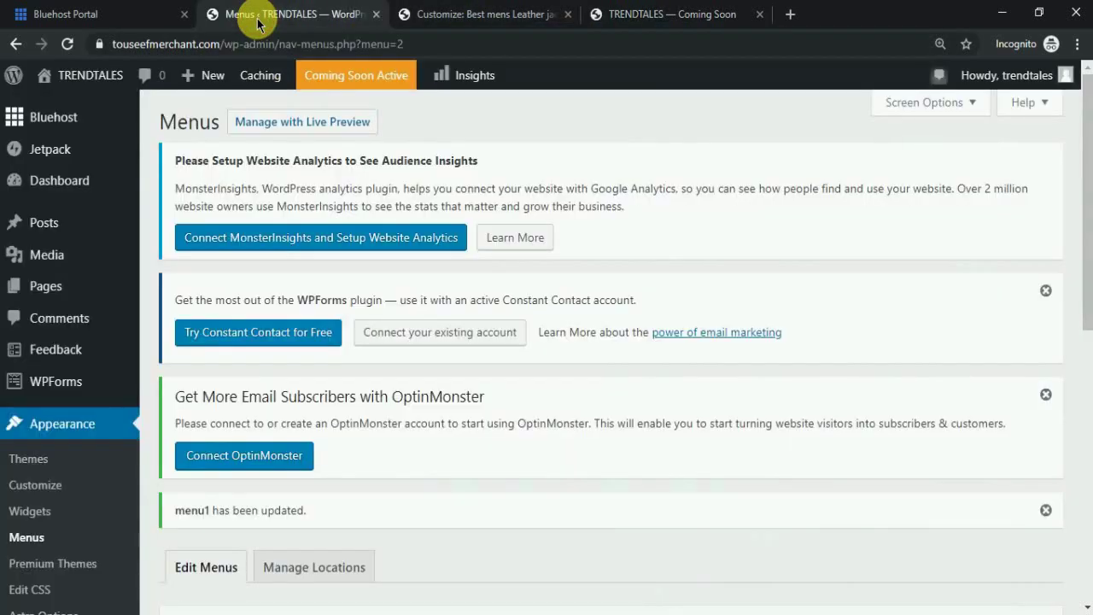
pyautogui.click(371, 91)
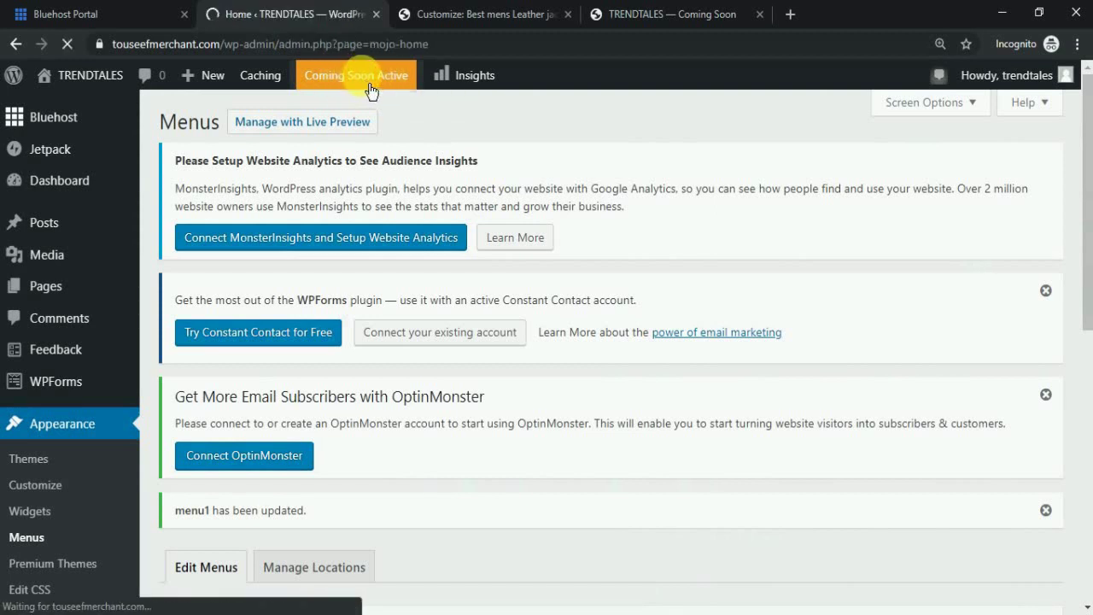
pyautogui.scroll(-1, 283, 413)
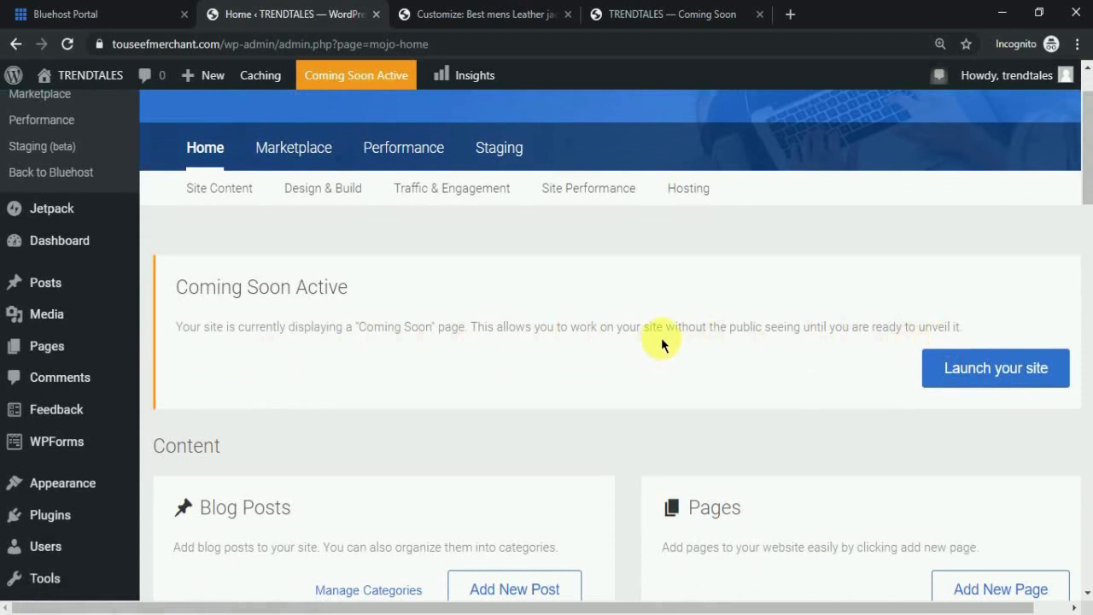
pyautogui.click(990, 373)
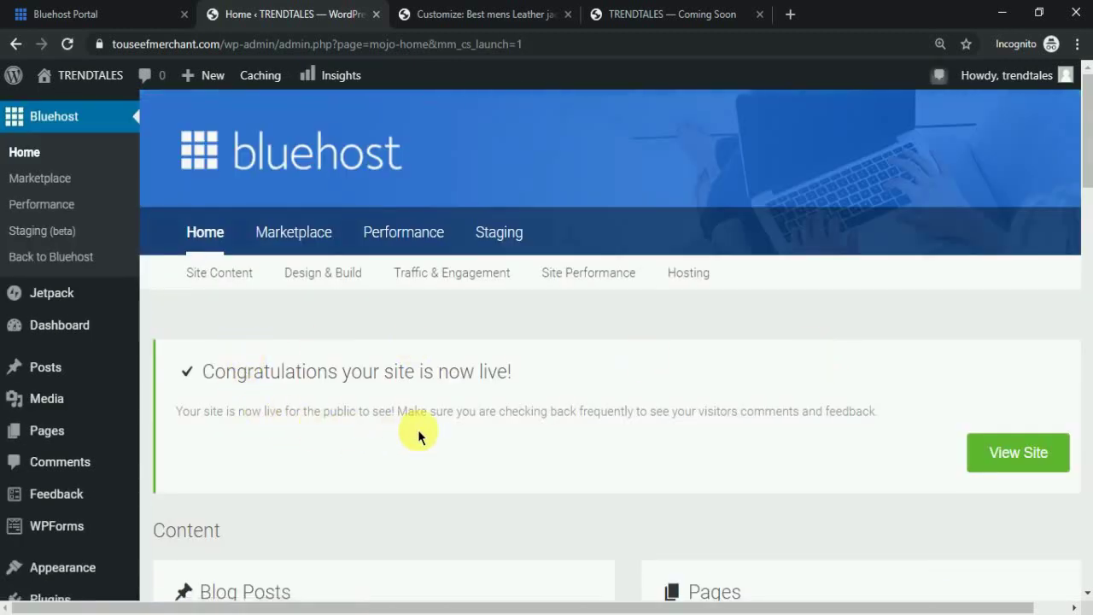
# - Reload the public site in its own tab and review the homepage from header to footer and back
pyautogui.click(683, 13)
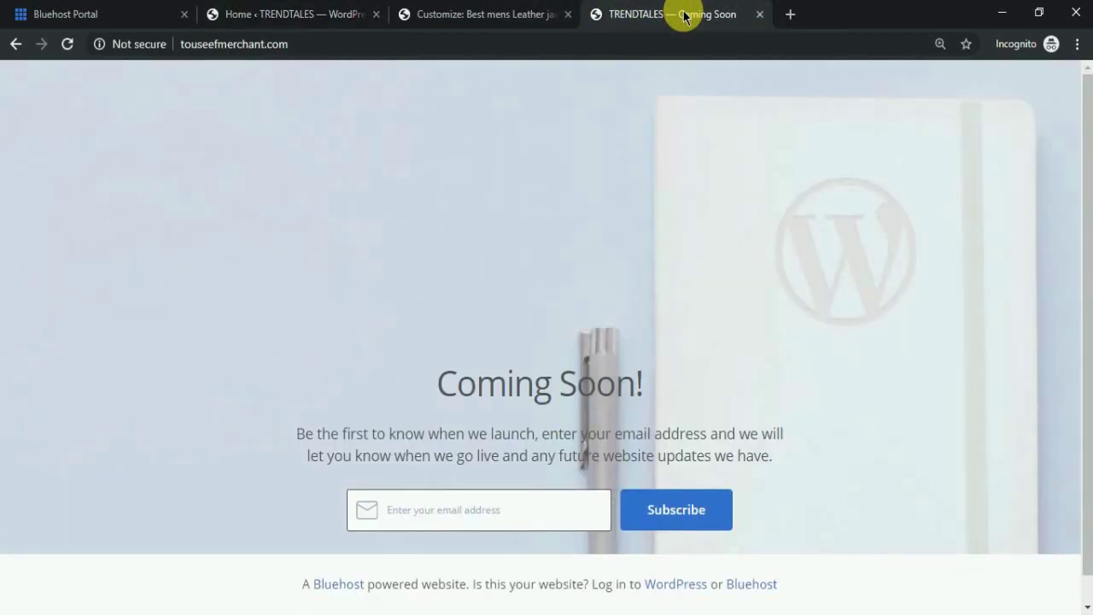
pyautogui.click(337, 56)
pyautogui.press('Return')
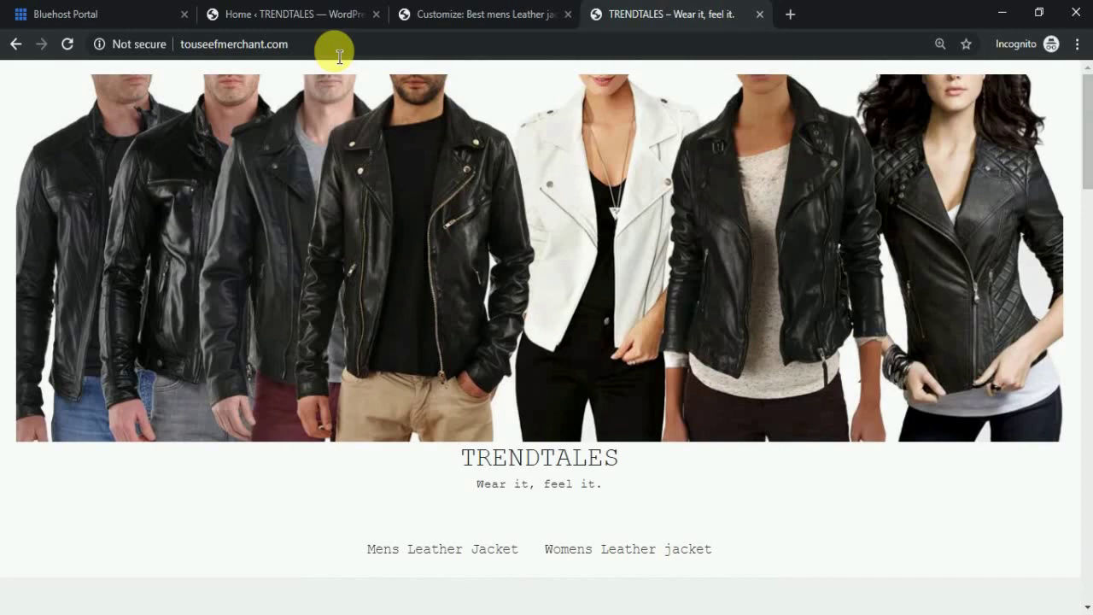
pyautogui.scroll(-6, 518, 262)
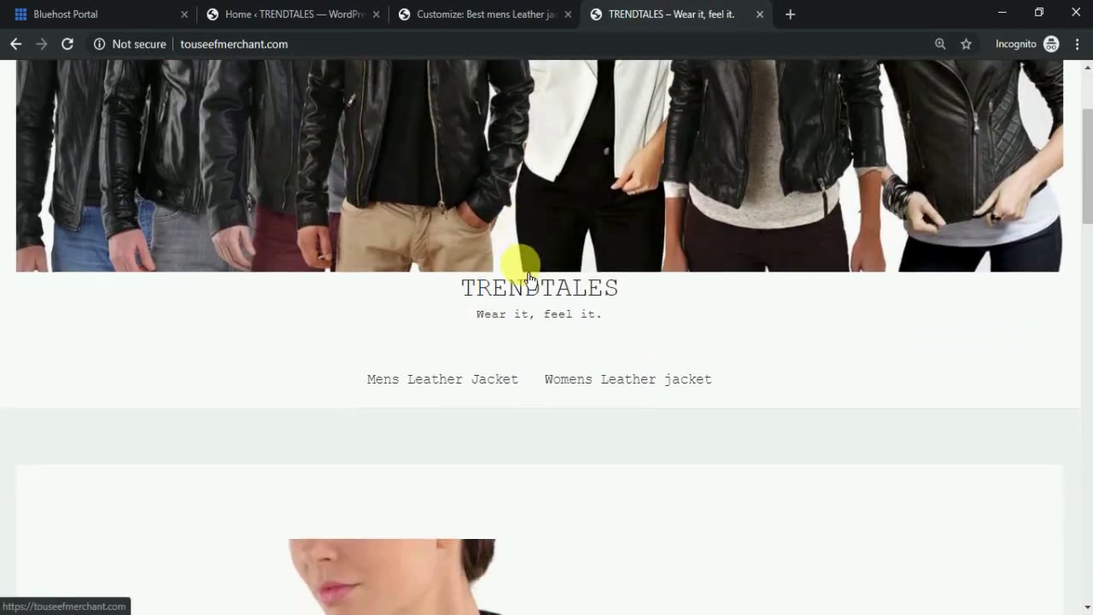
pyautogui.scroll(-15, 529, 279)
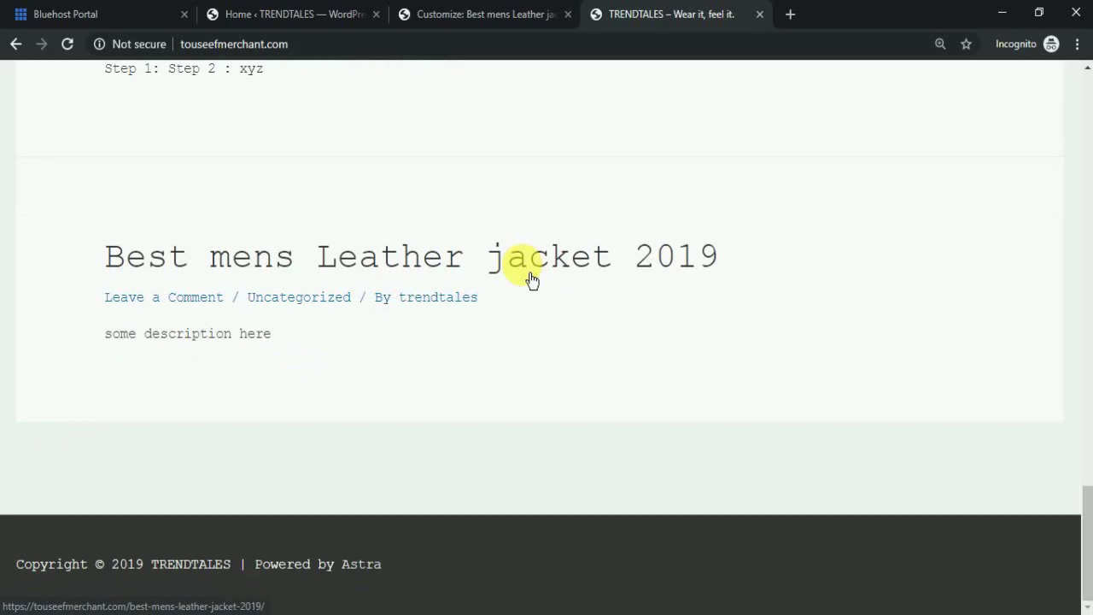
pyautogui.scroll(20, 528, 279)
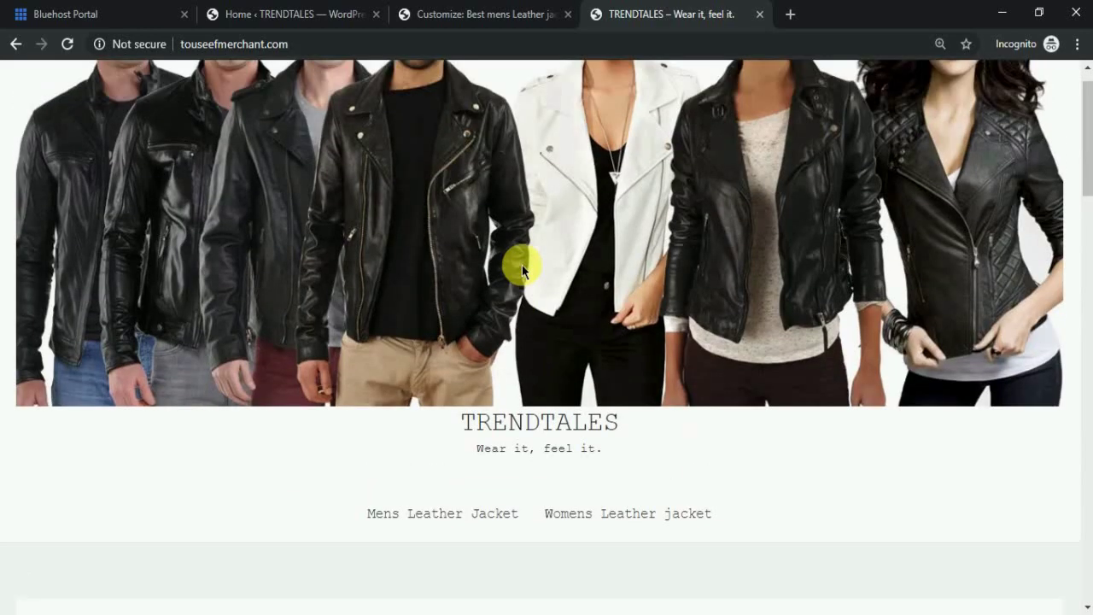
pyautogui.scroll(1, 525, 274)
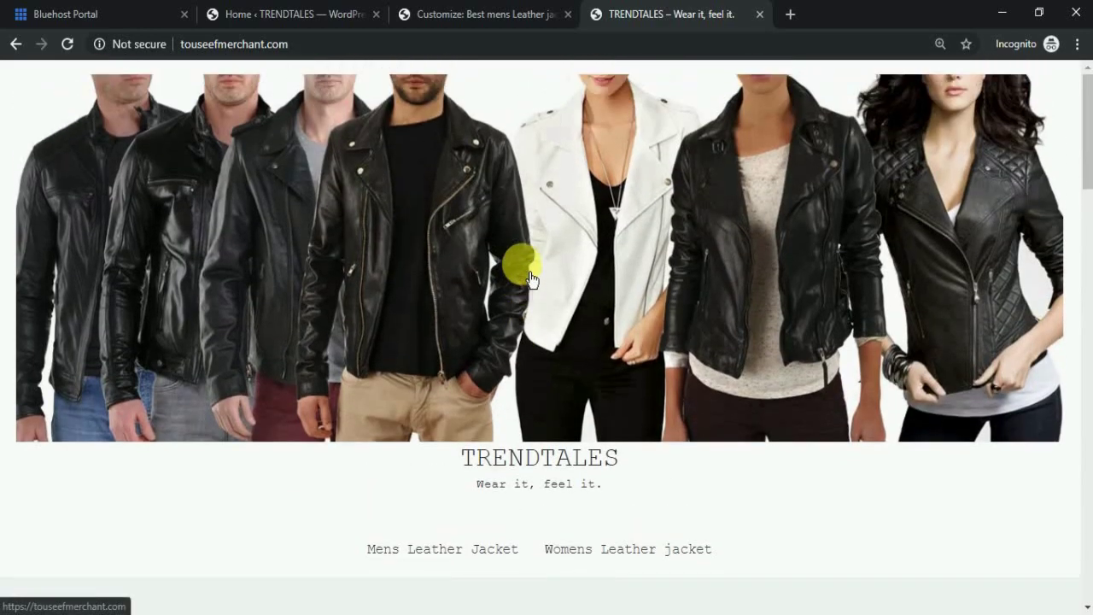